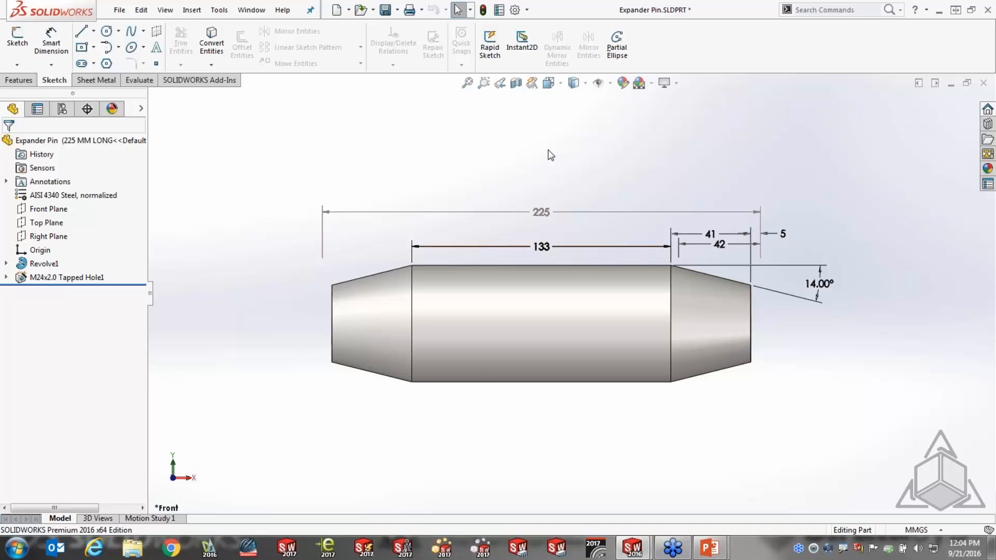
- Expand the Annotations folder and examine the pin's dimensions from several angles, ending in the Front view
click(6, 181)
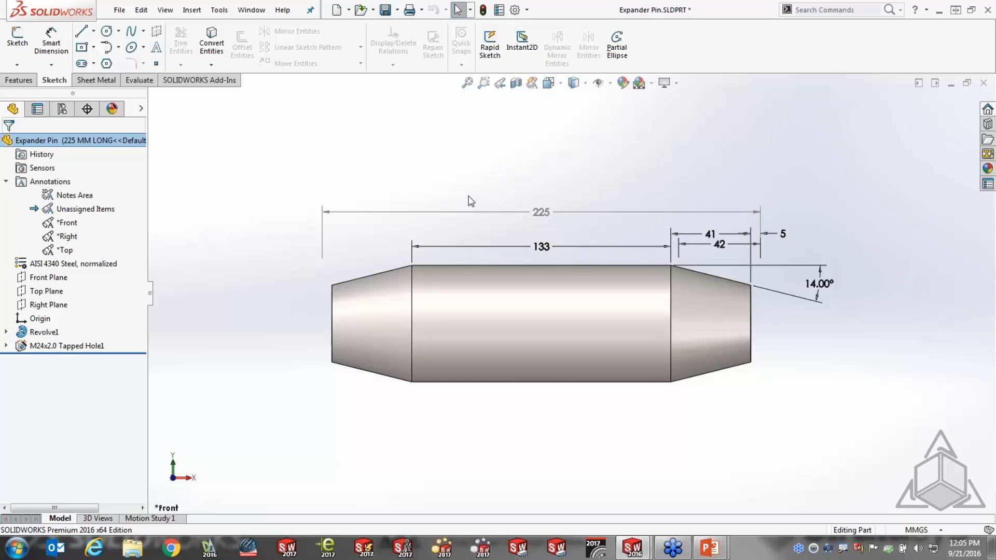
middle_drag(469, 200, 616, 338)
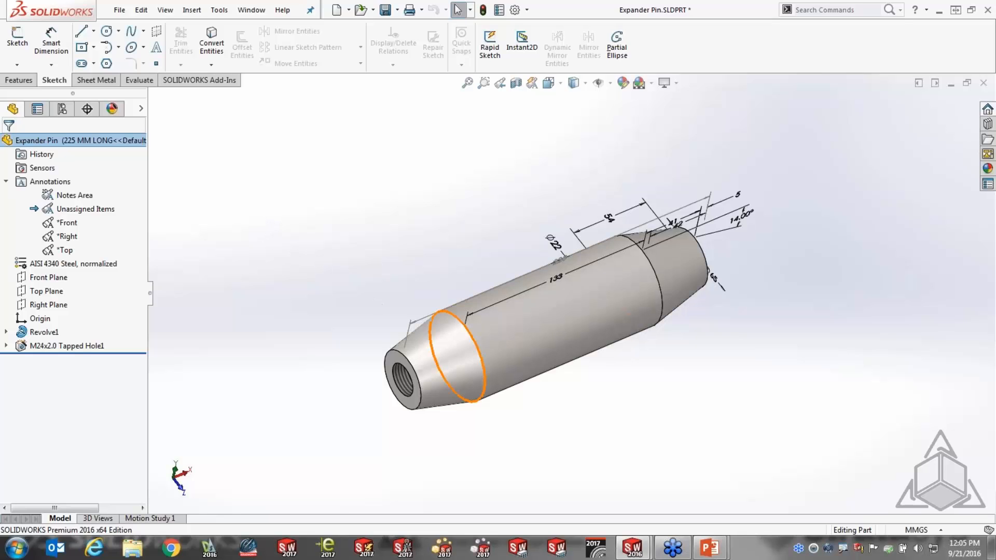
middle_drag(549, 367, 502, 240)
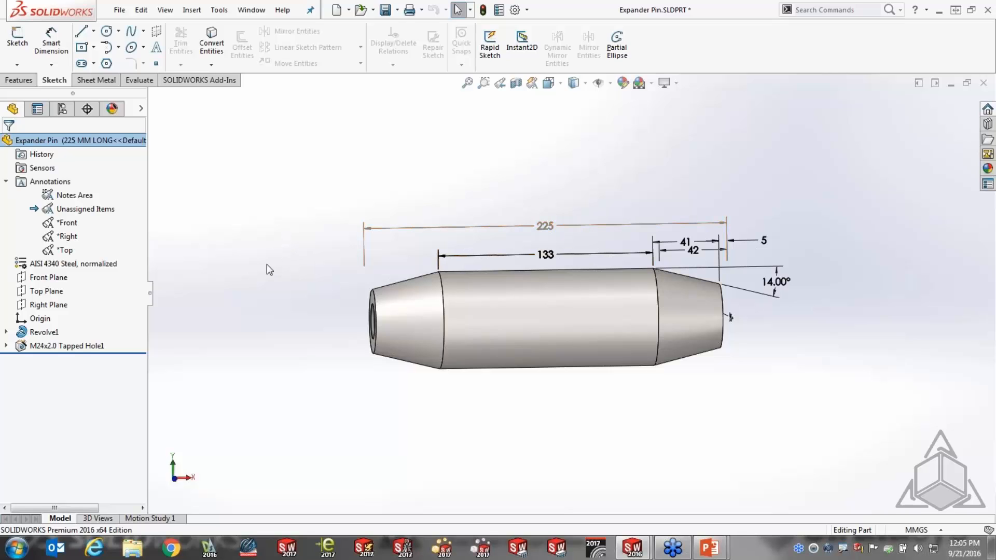
key(space)
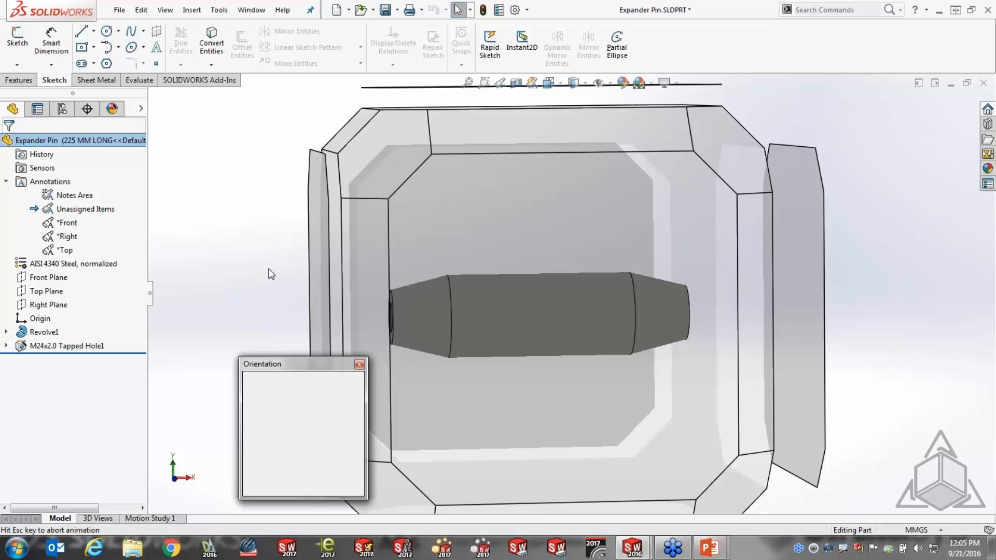
click(269, 420)
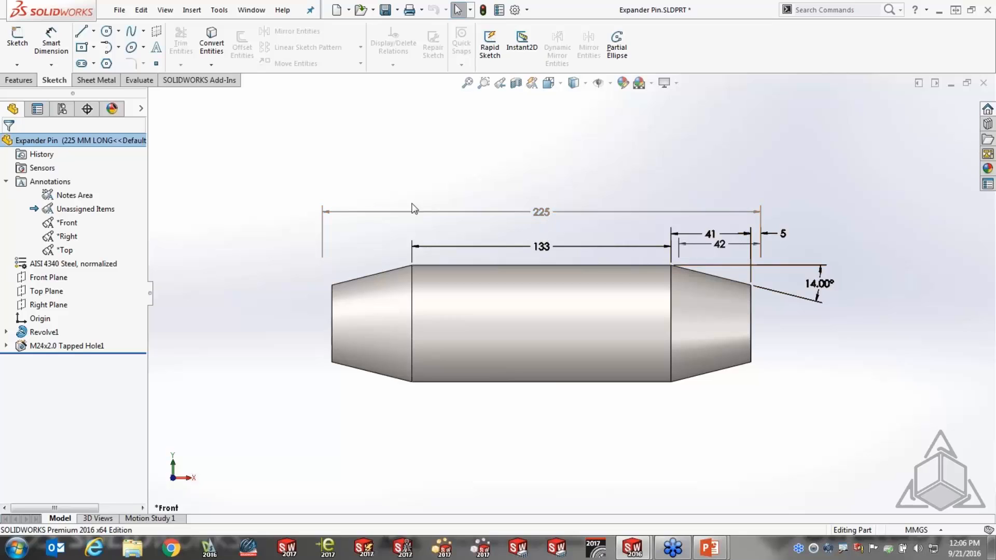
- Assign the 133 dimension of the pin's cylindrical section to the *Front annotation view
right_click(541, 245)
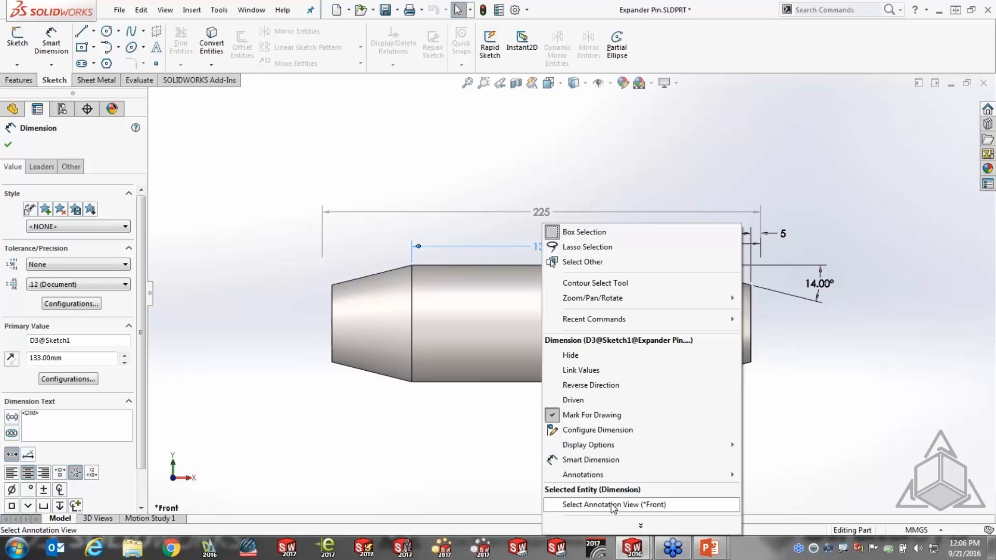
click(613, 505)
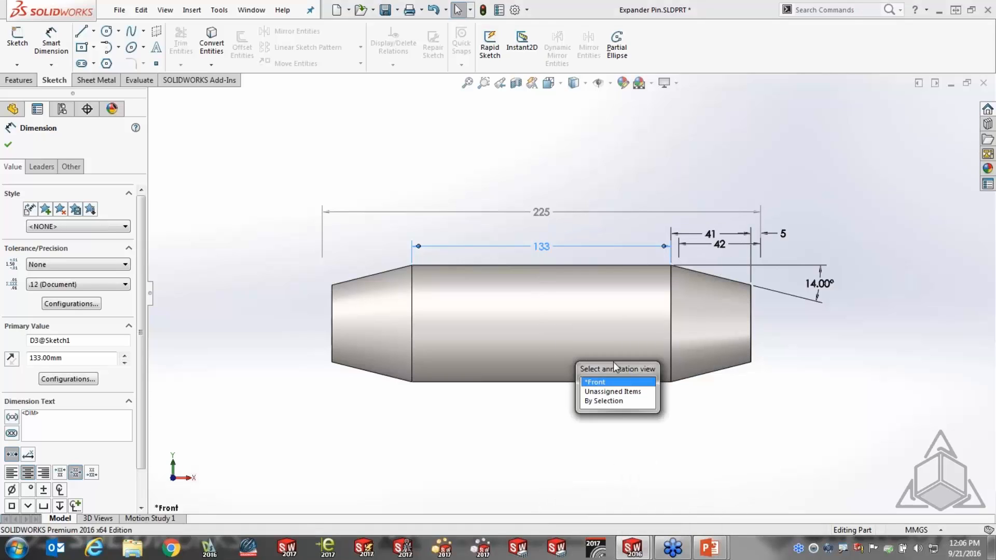
click(591, 382)
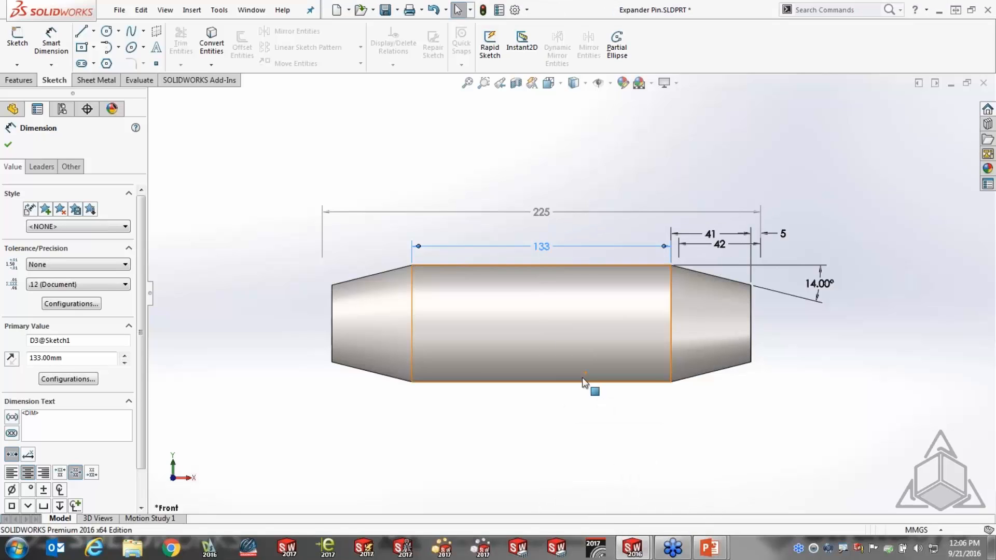
click(541, 431)
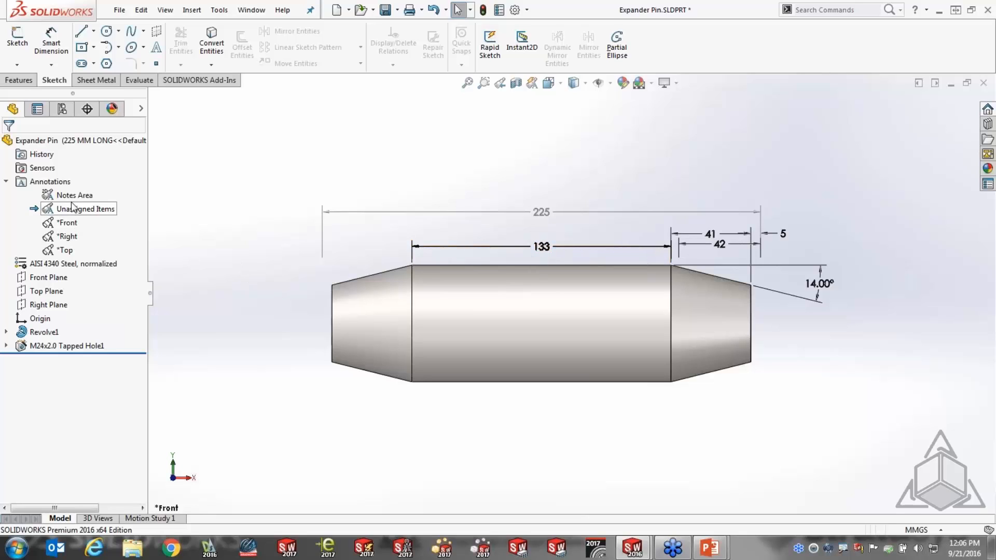
- Activate the *Front annotation view in the Annotations folder
right_click(68, 226)
click(100, 246)
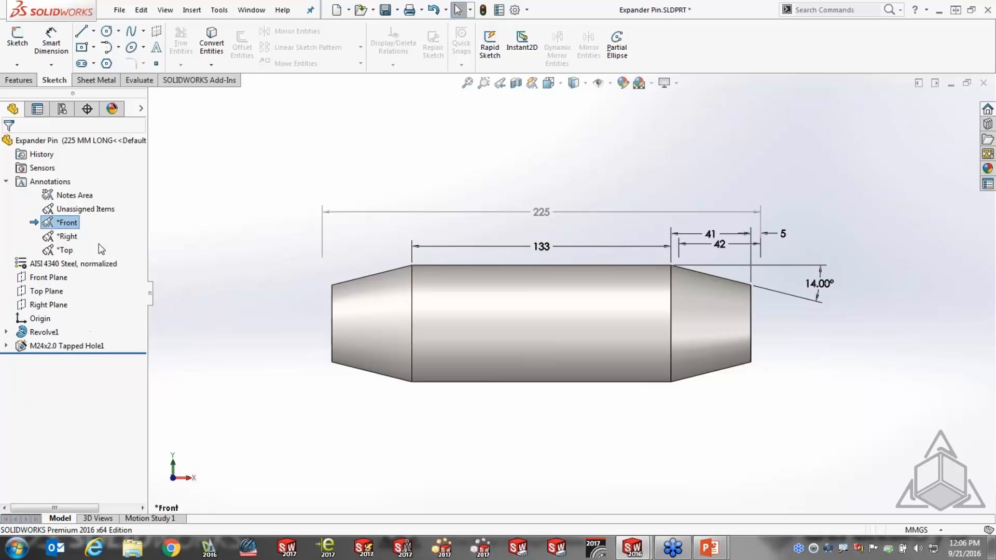
right_click(74, 209)
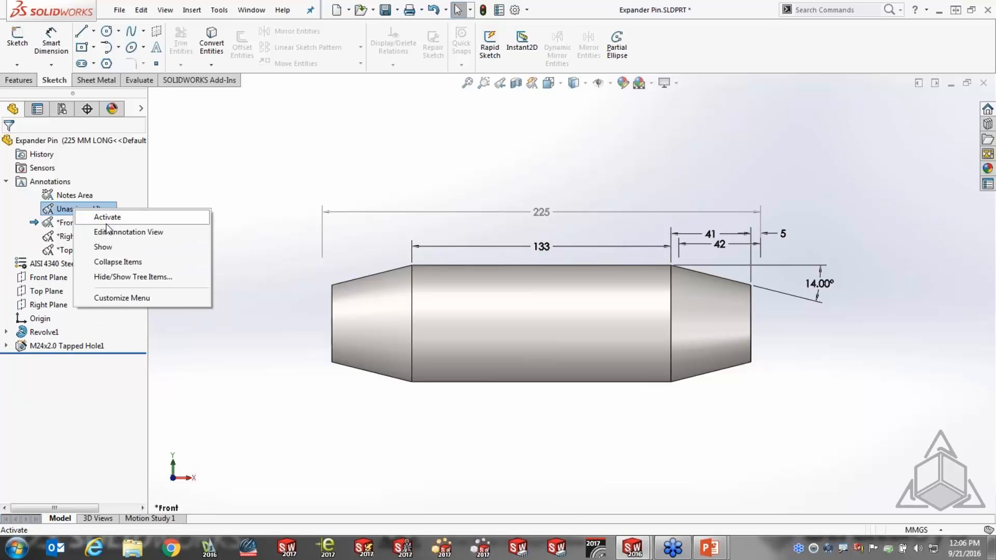
click(223, 193)
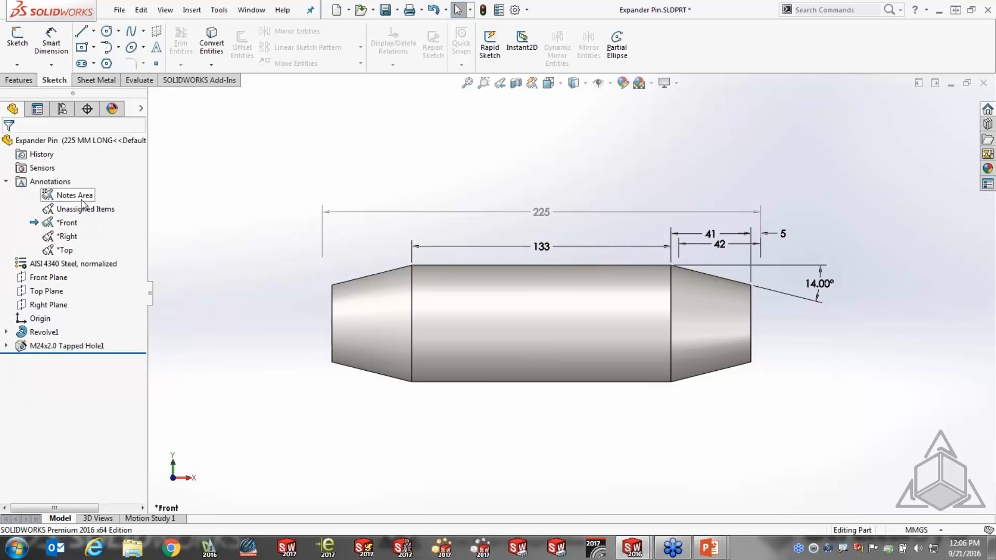
- Reselect *Front as the annotation view of the 133 dimension and hide the Notes Area
middle_drag(493, 225, 557, 267)
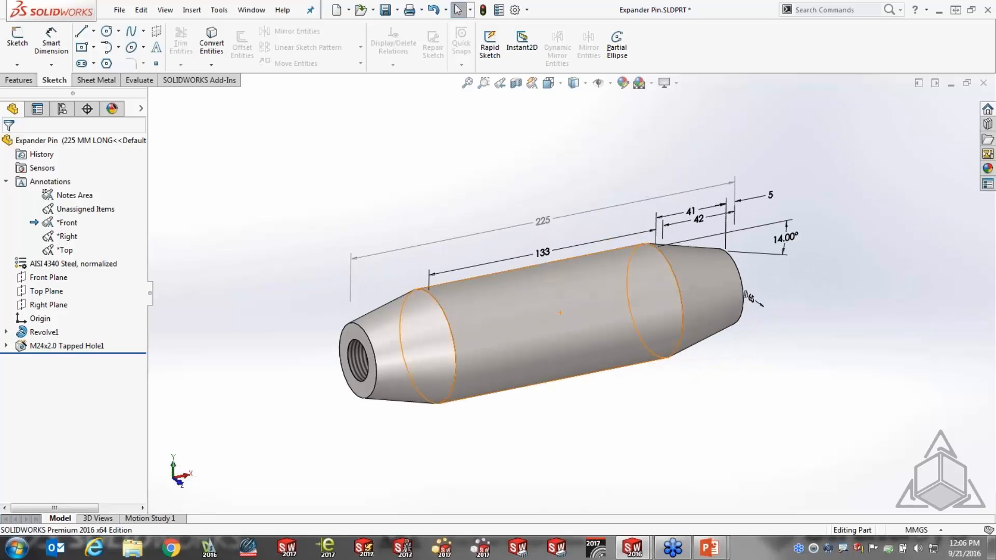
right_click(547, 254)
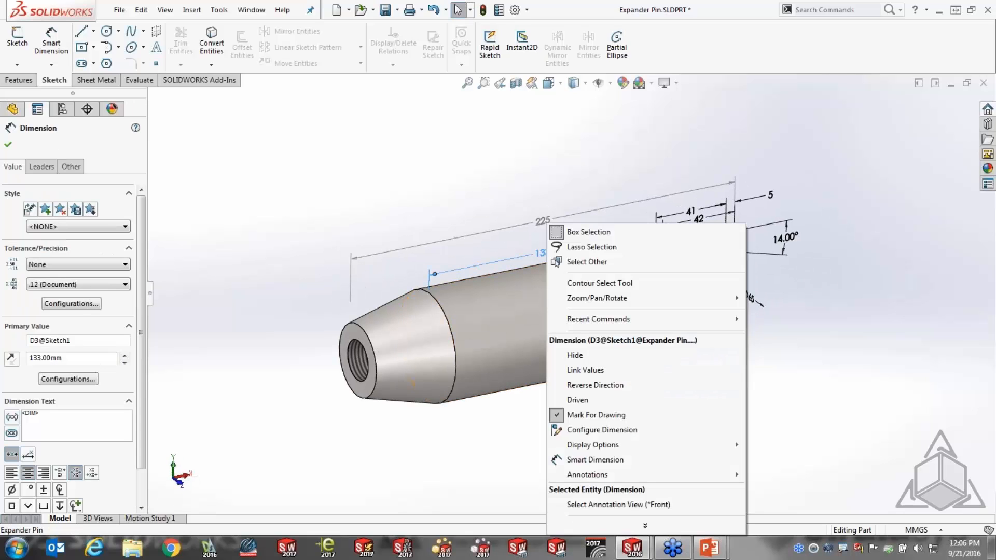
click(621, 504)
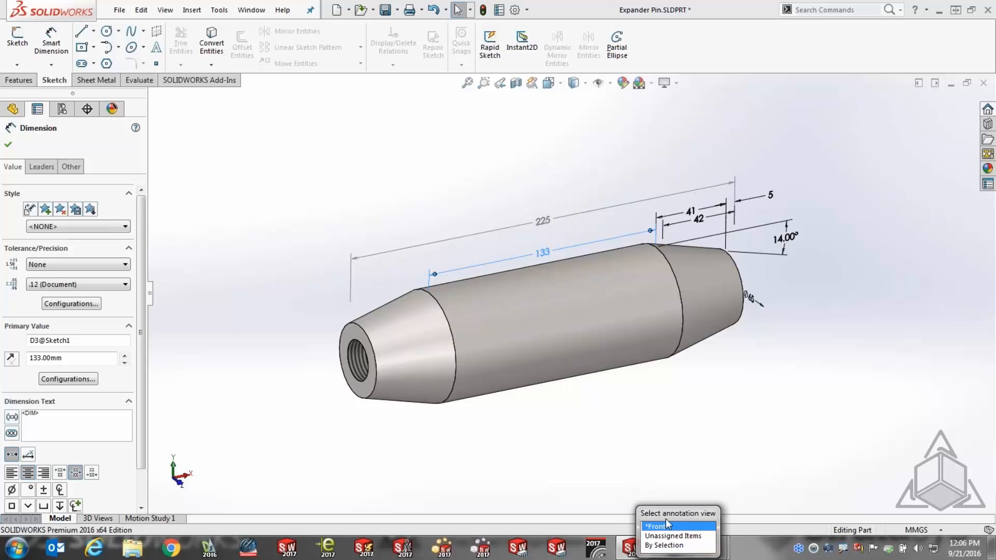
click(660, 526)
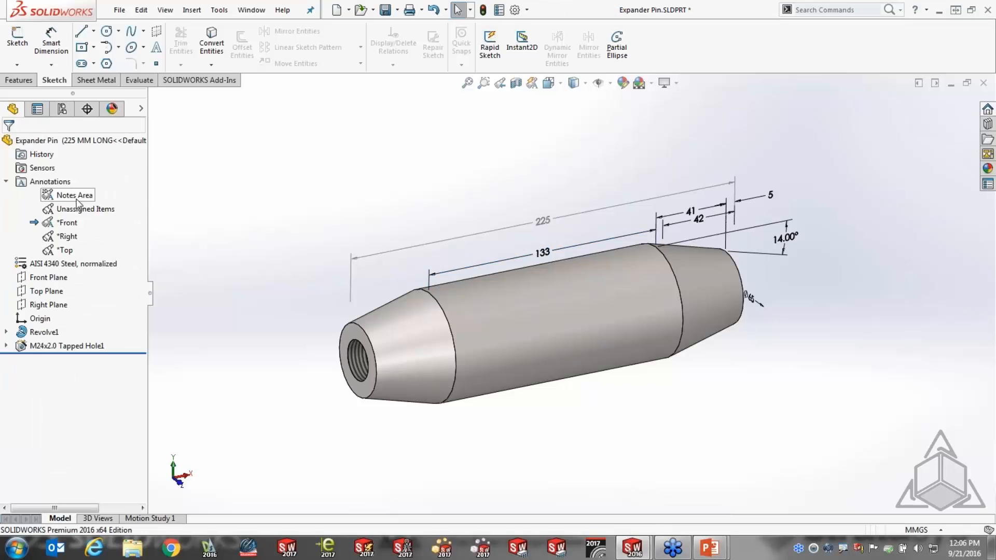
right_click(77, 199)
click(105, 224)
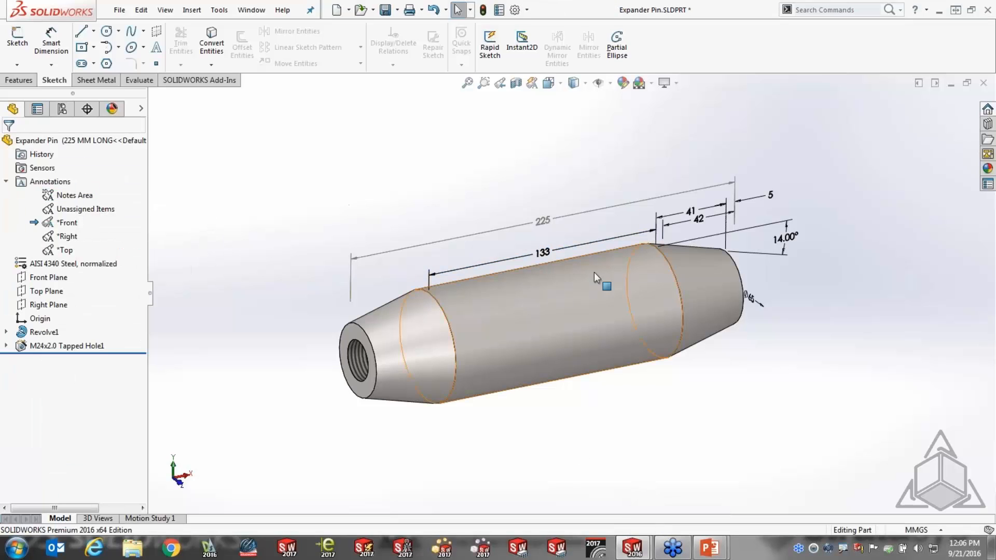
- Move the 5 mm dimension and the 14.00° taper angle dimension to the Unassigned Items annotation view
mouse_move(595, 276)
middle_down()
mouse_move(625, 280)
mouse_move(586, 280)
middle_up()
right_click(777, 212)
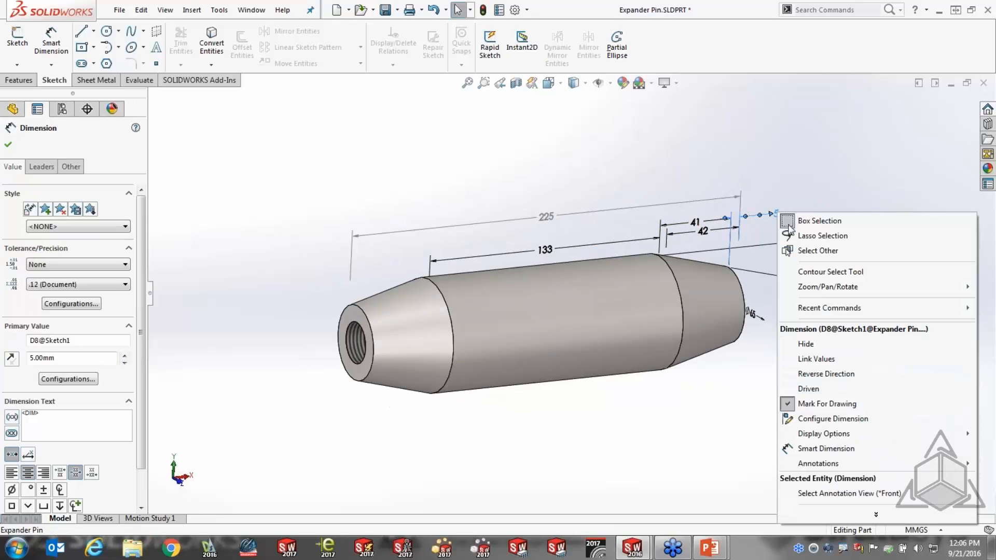
click(836, 493)
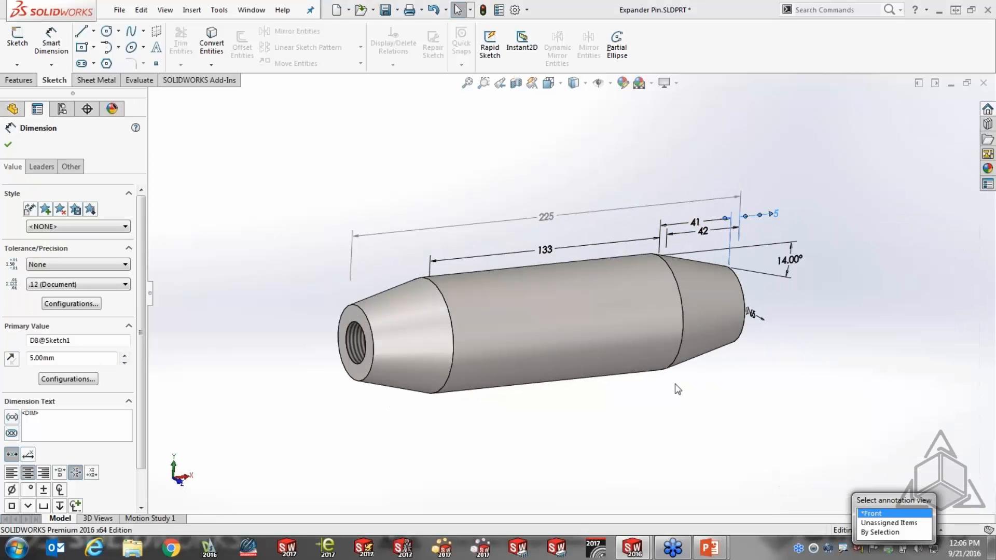
click(878, 521)
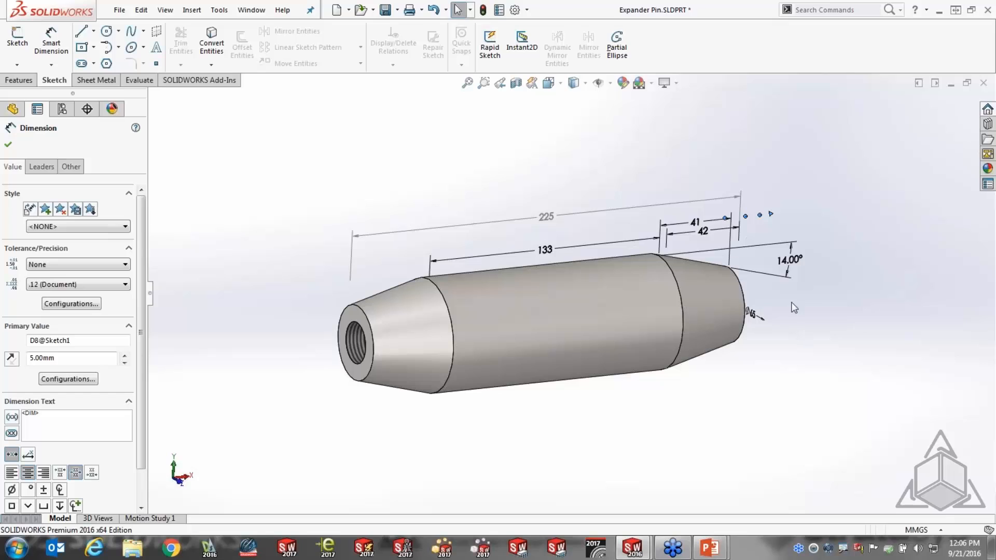
right_click(789, 259)
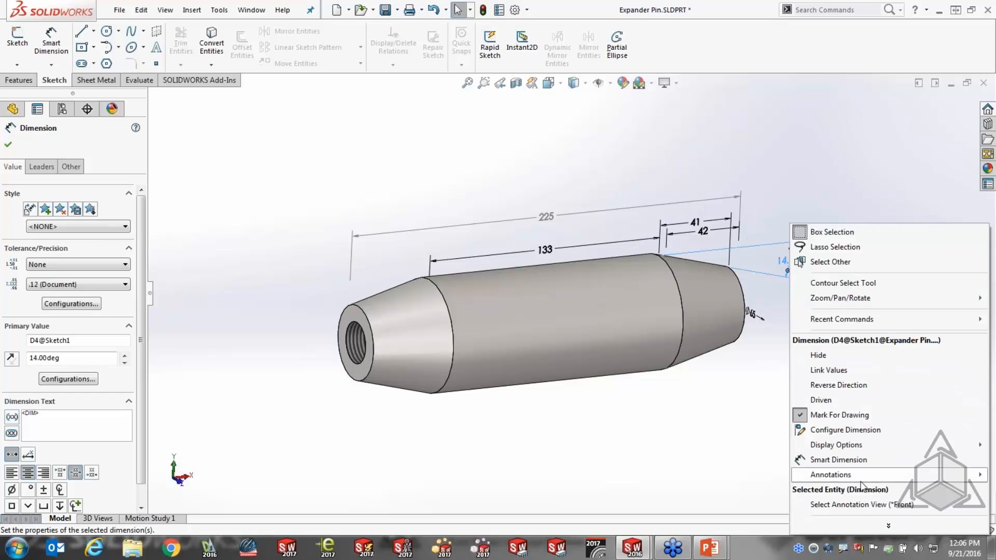
click(863, 504)
click(907, 542)
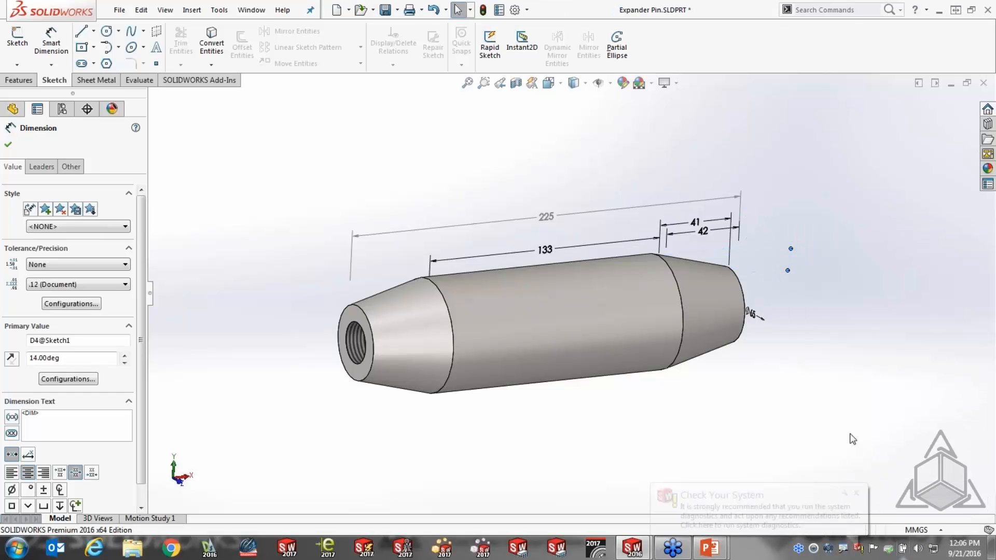
- Activate the Notes Area annotation view in the Annotations folder
middle_drag(738, 212, 755, 230)
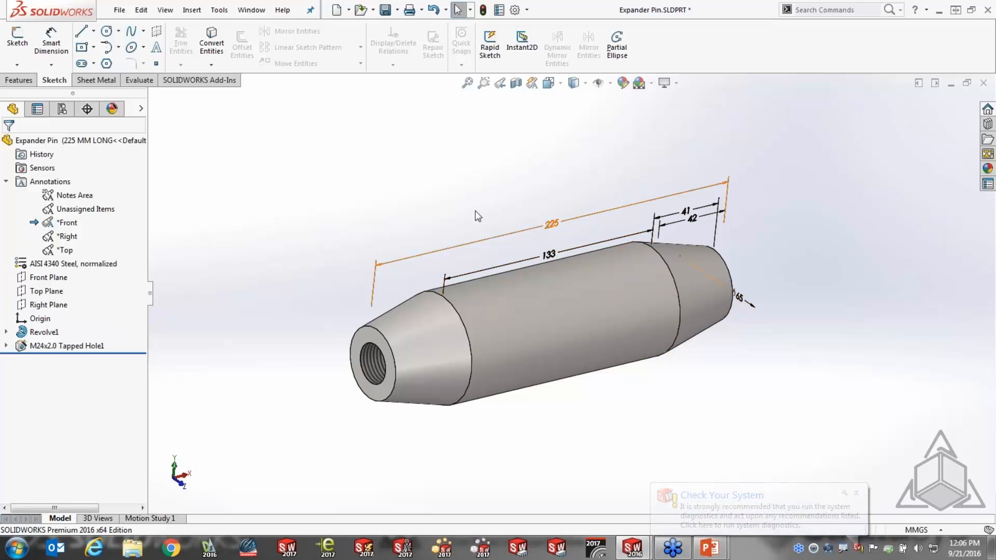
middle_drag(422, 251, 435, 230)
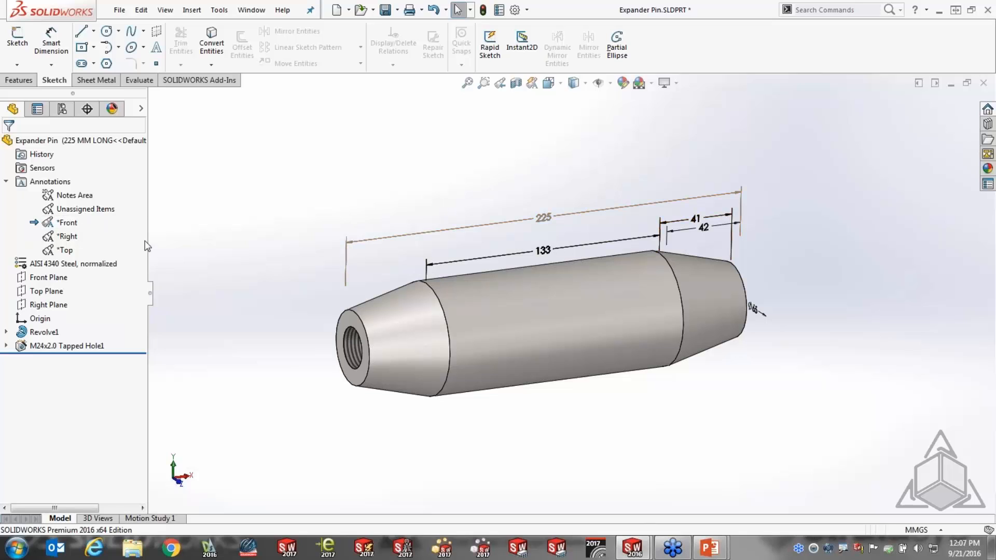
right_click(64, 222)
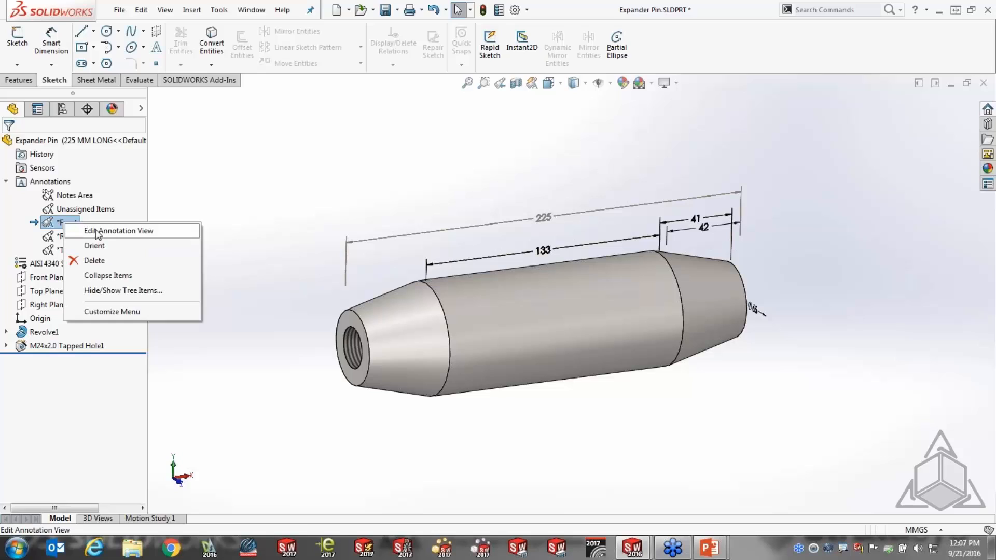
right_click(70, 196)
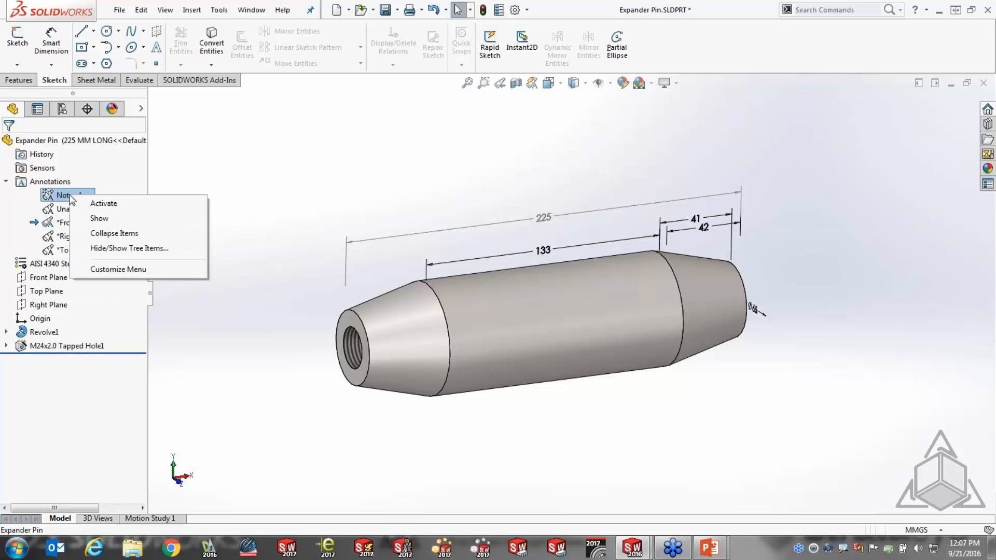
click(101, 204)
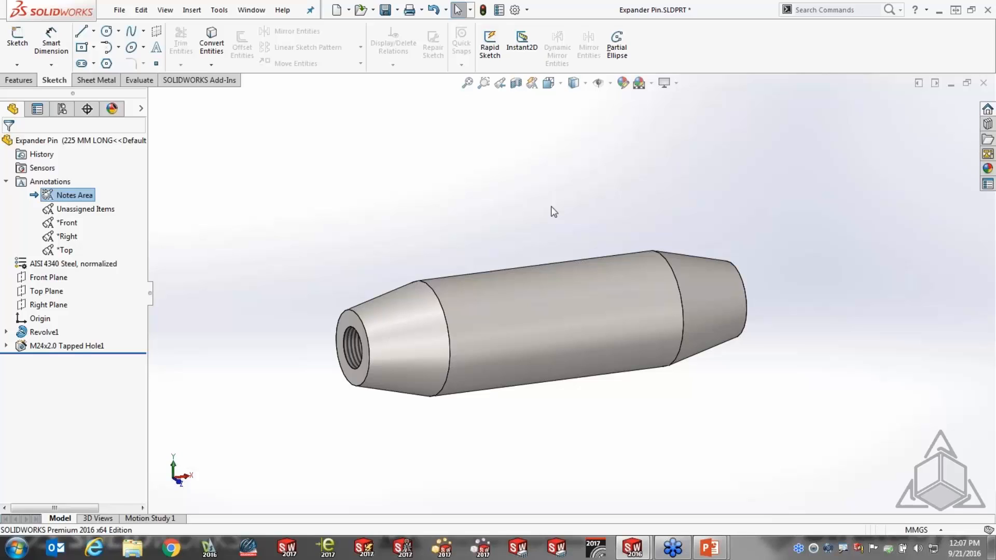
- Switch to the EXPANDER PIN assembly and insert a top-level Bill of Materials above the model, using the bom-weight template
key(ctrl+Tab)
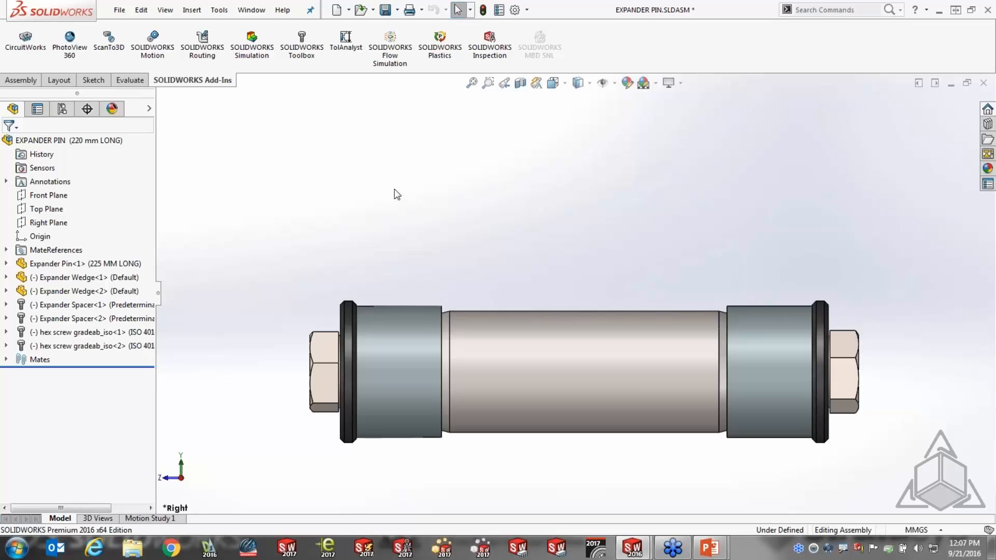
click(192, 12)
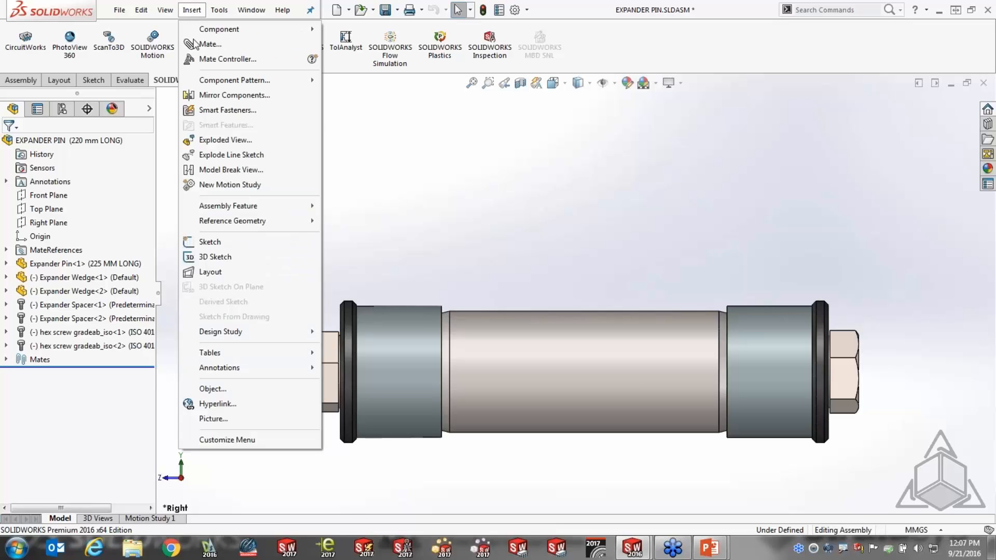
mouse_move(210, 360)
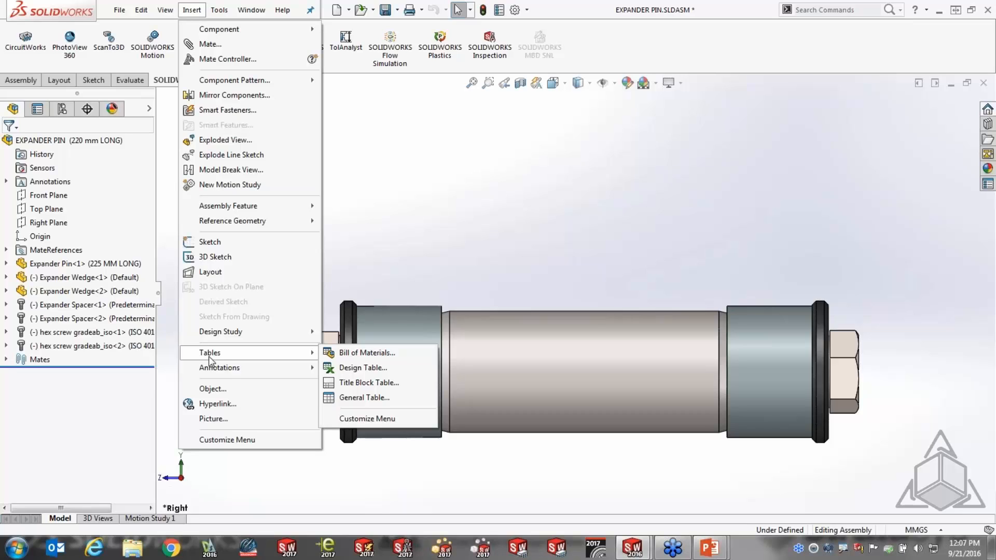
click(378, 355)
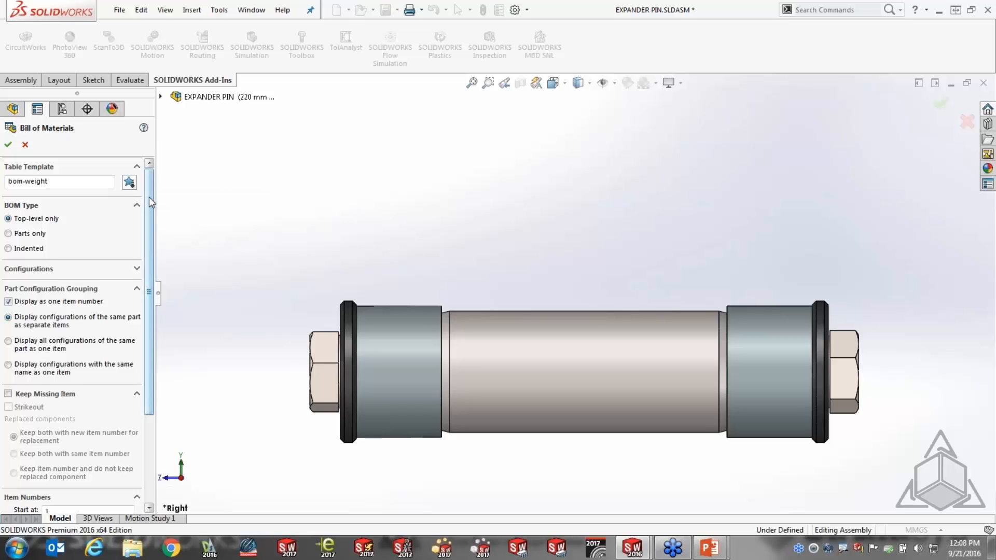
drag(149, 197, 148, 235)
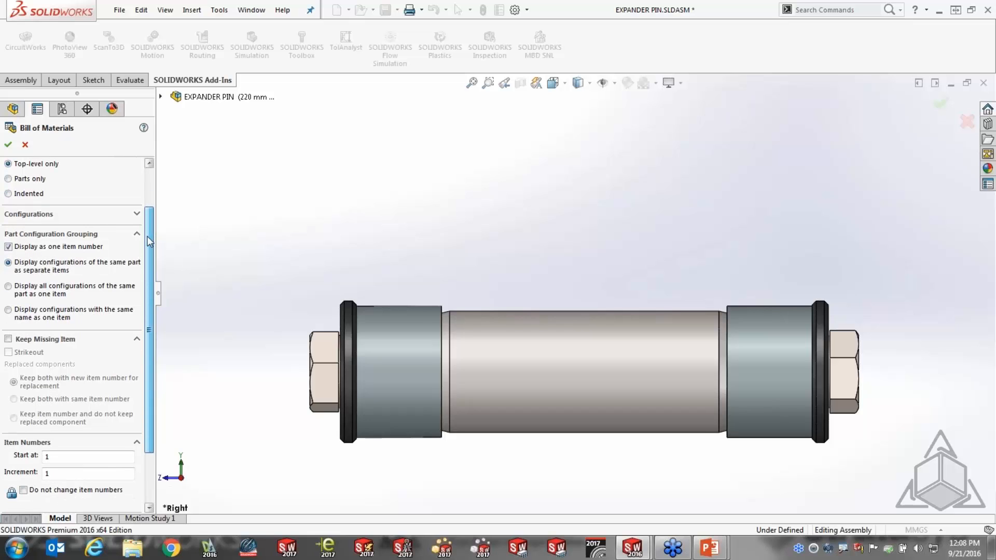
scroll(139, 332, down, 4)
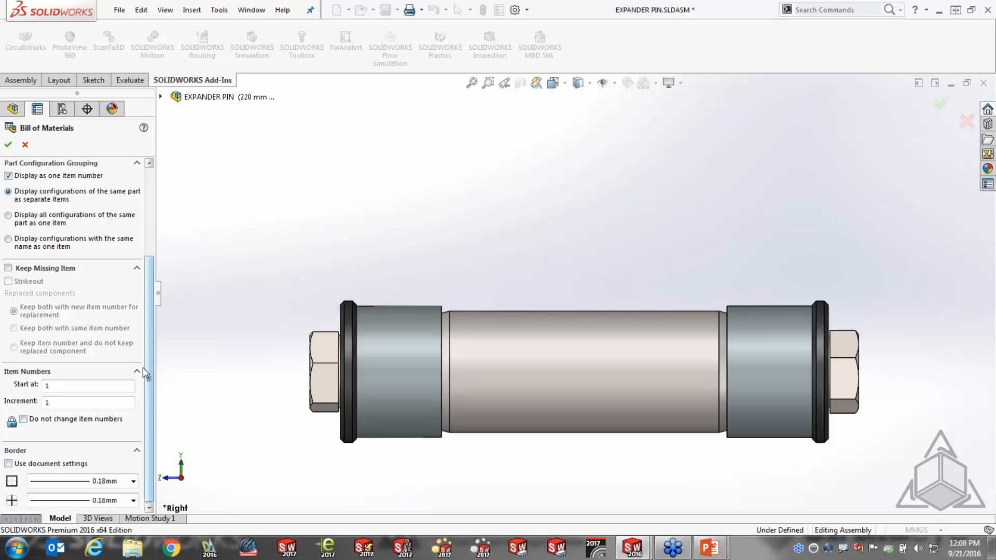
drag(154, 277, 151, 163)
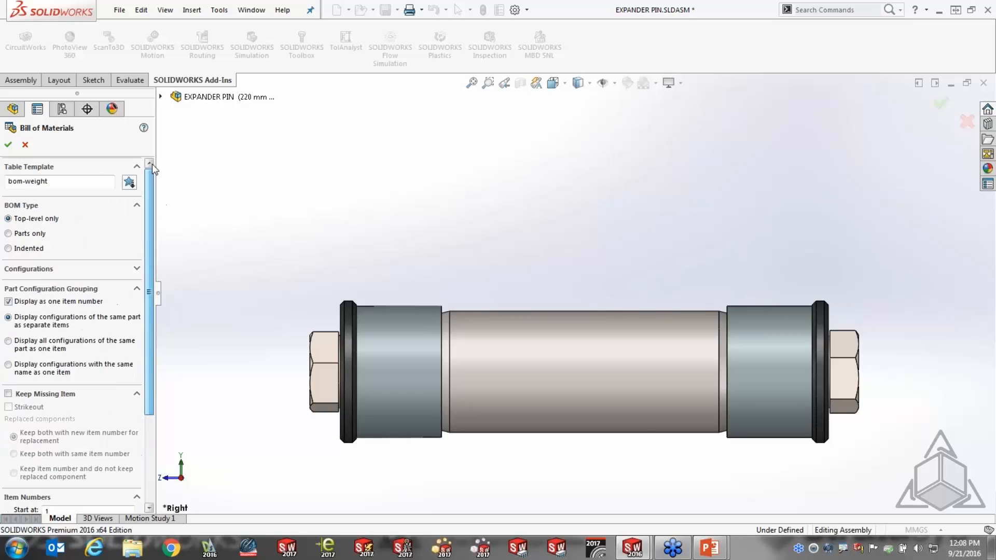
click(9, 146)
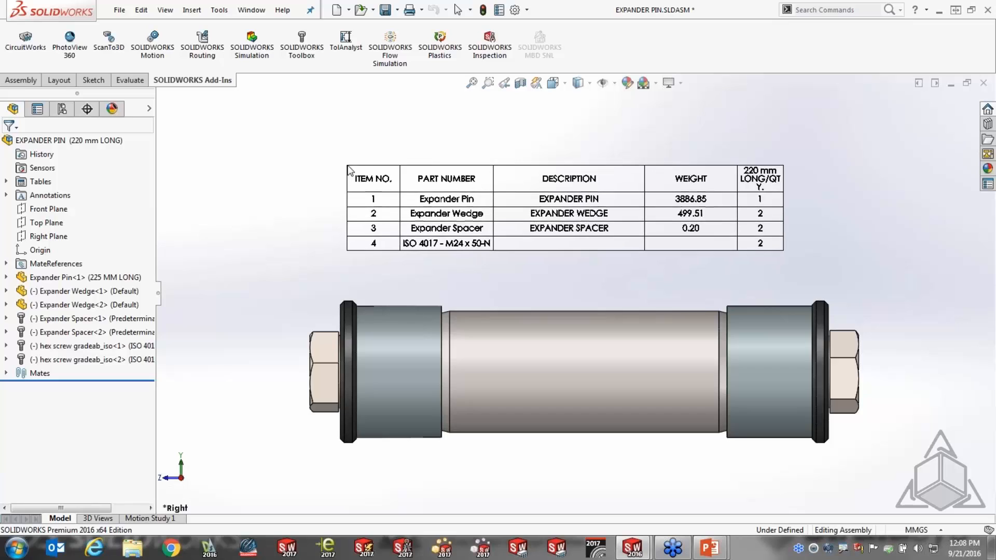
- Place the bill of materials above the model, hide the *Right annotation view and show it again
click(349, 171)
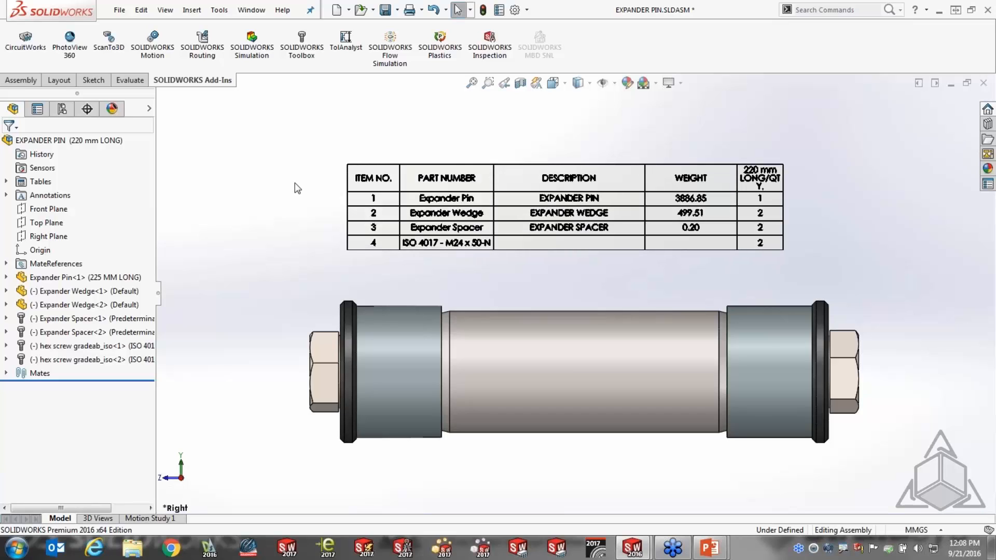
click(6, 195)
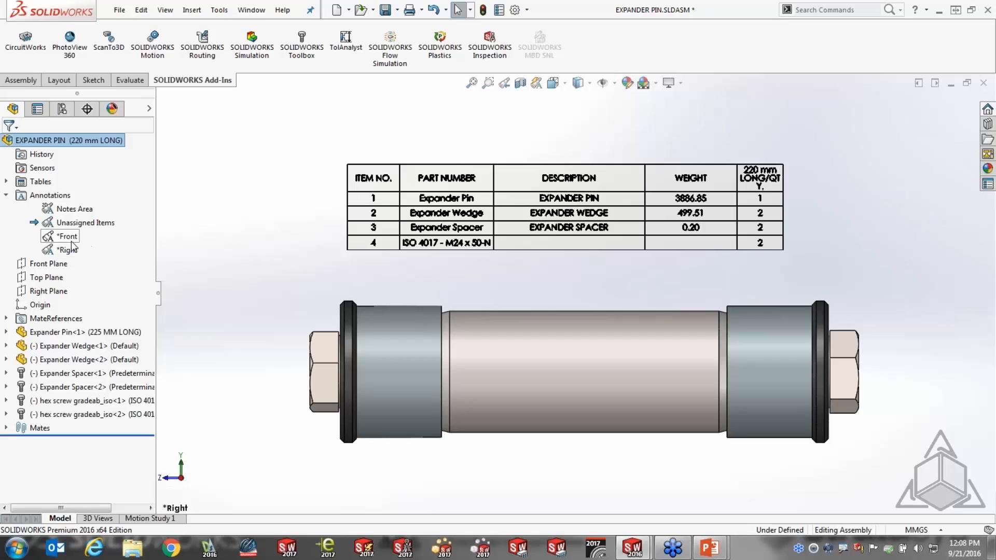
right_click(66, 251)
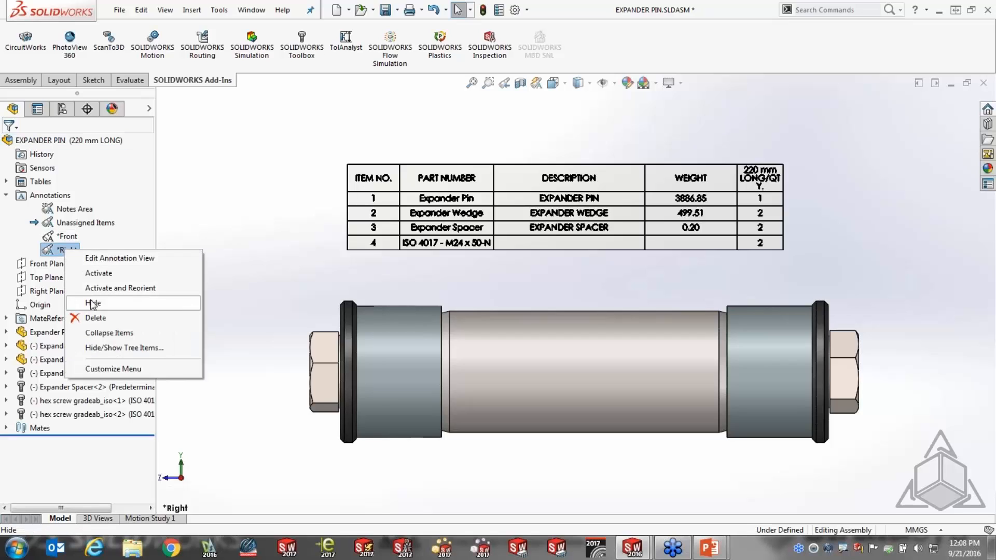
click(124, 303)
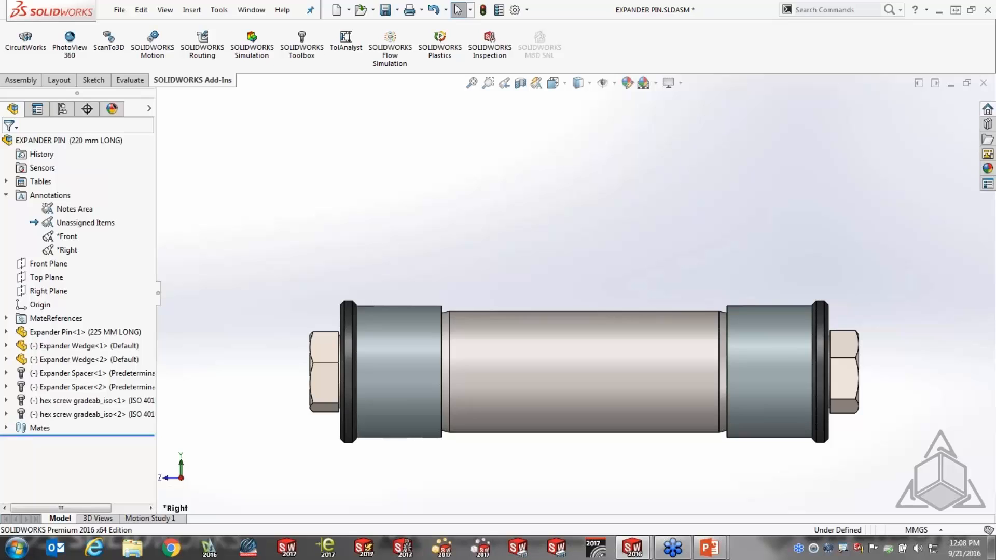
right_click(61, 253)
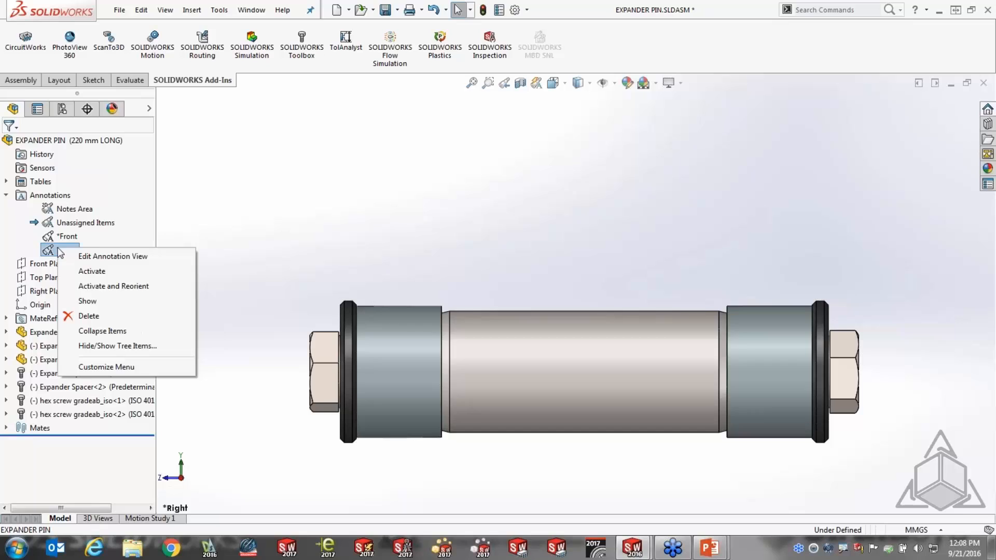
click(87, 300)
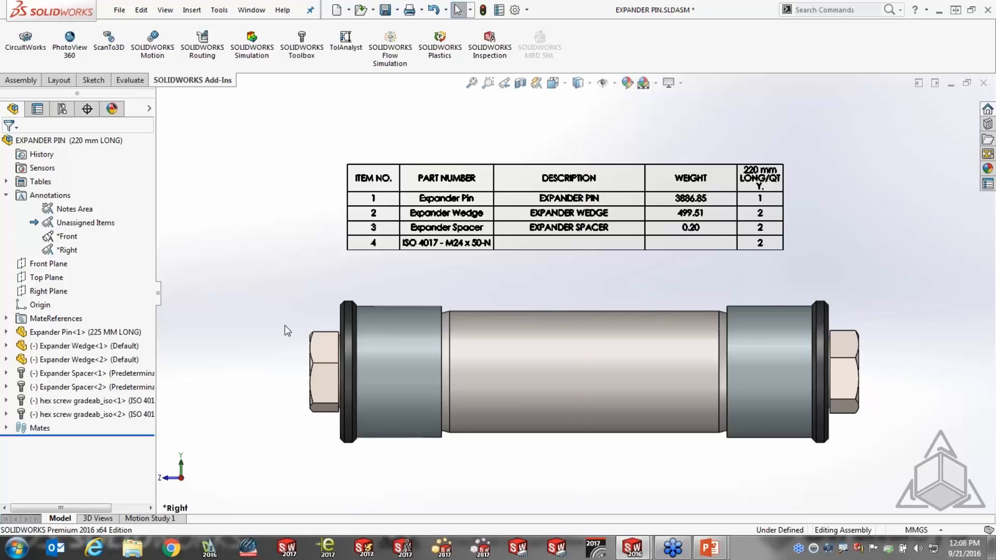
- Change the annotation view of the bill of materials from *Right to Notes Area
middle_drag(276, 298, 316, 318)
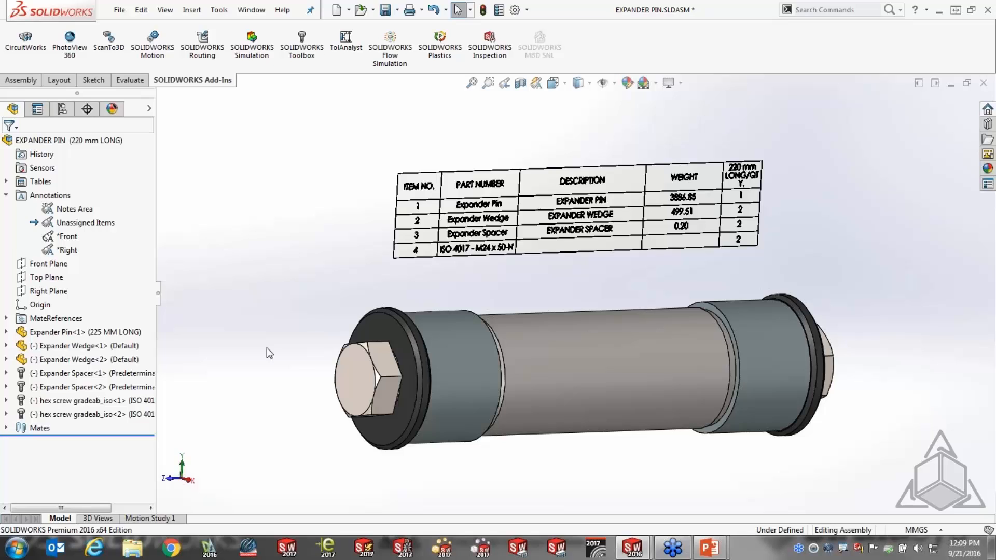
click(190, 479)
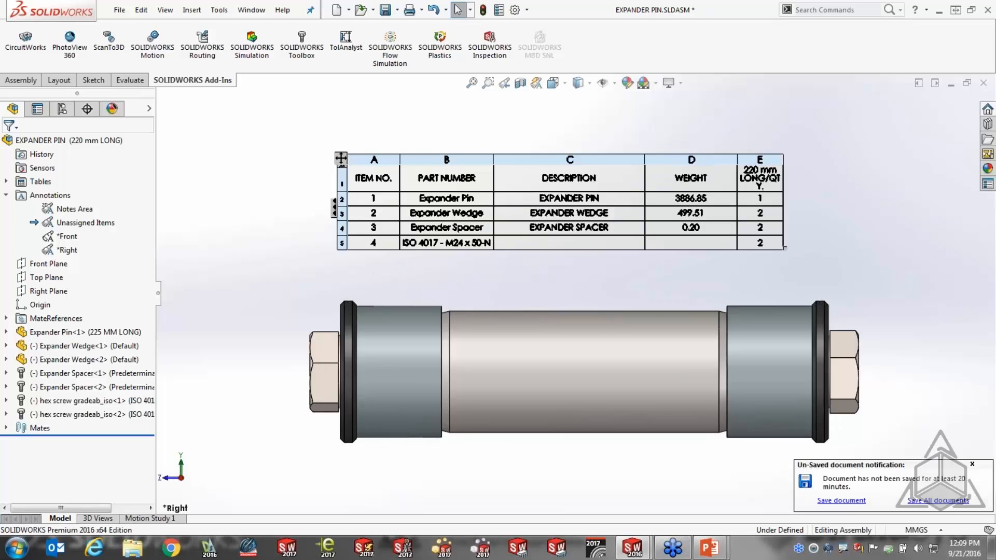
click(341, 158)
right_click(341, 158)
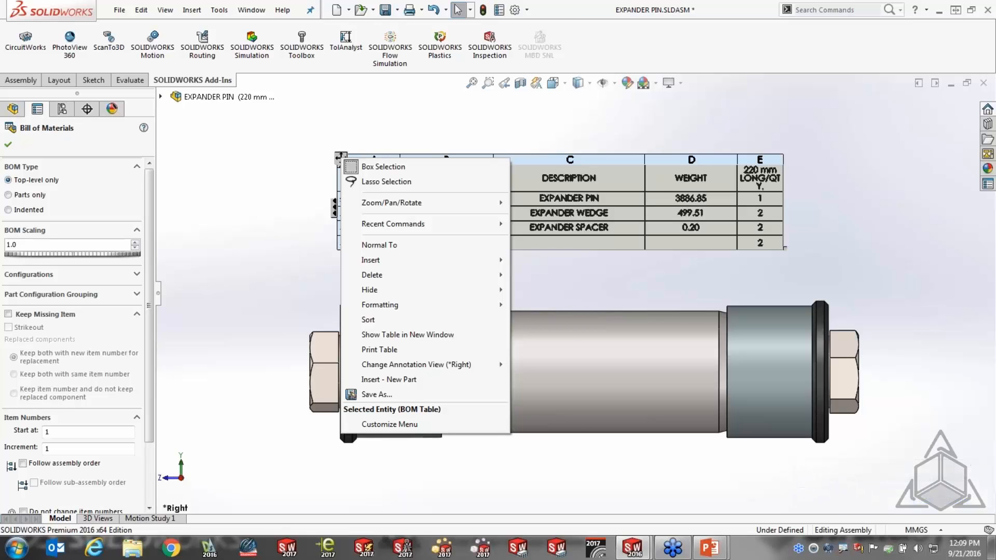
mouse_move(421, 365)
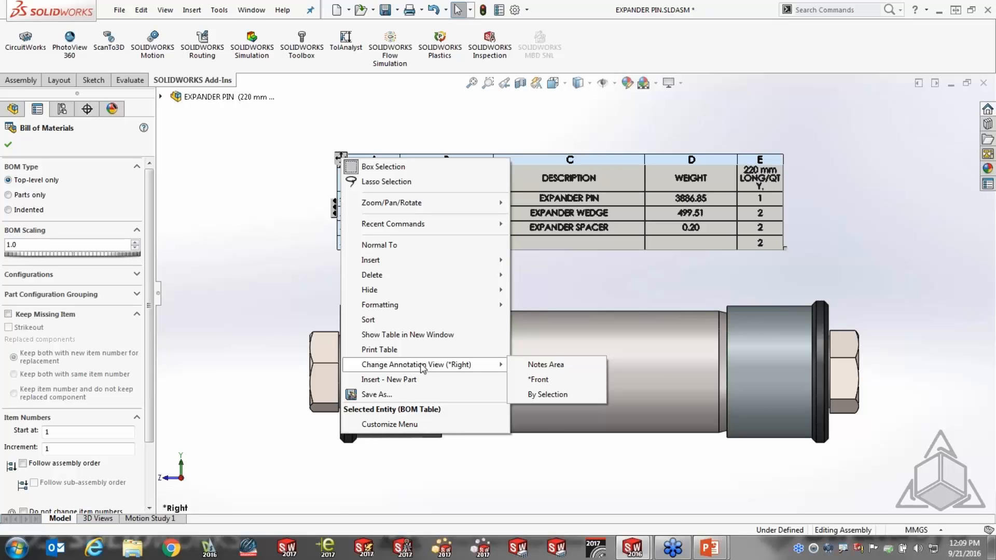
click(542, 365)
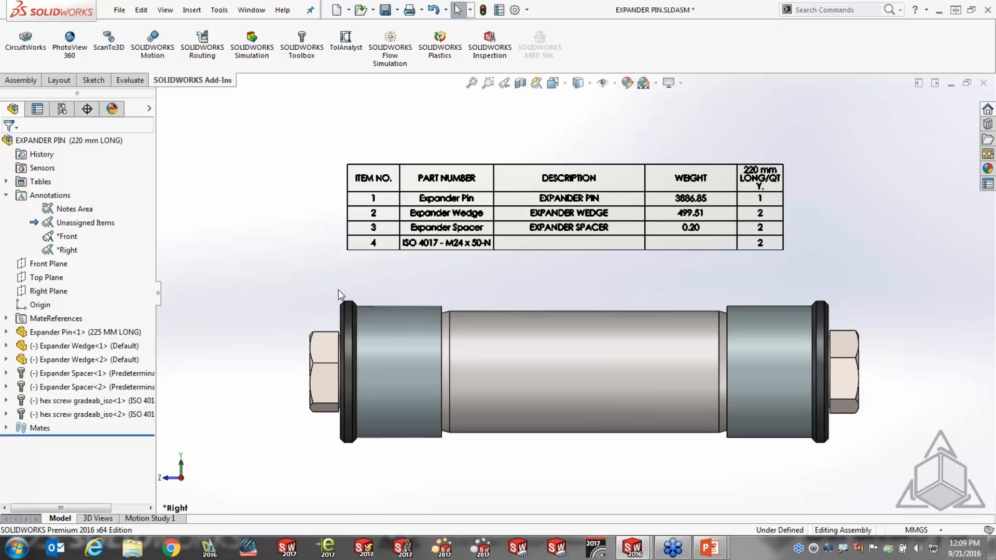
mouse_move(345, 283)
middle_down()
mouse_move(358, 288)
mouse_move(338, 286)
middle_up()
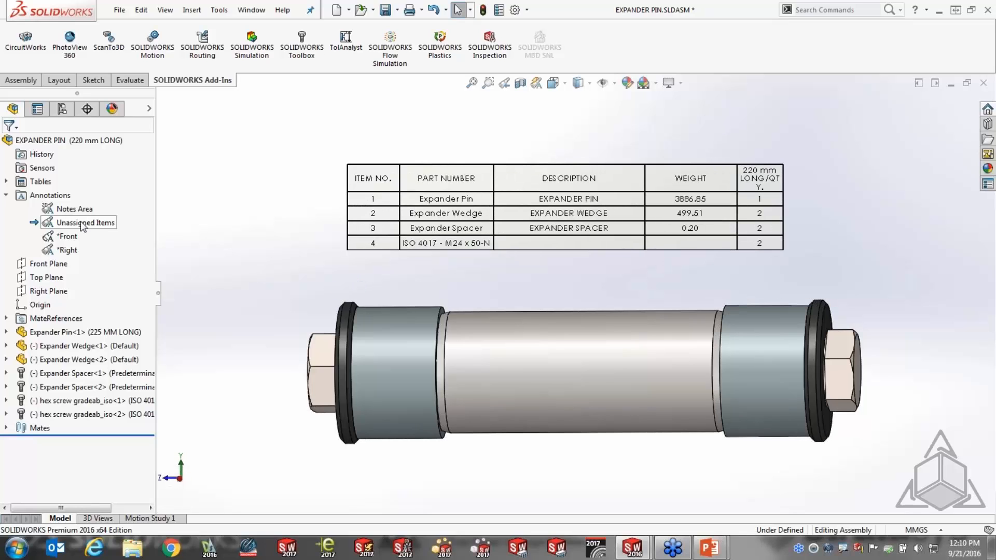
- Check which annotation view the bill of materials is assigned to and hide the *Right annotation view
click(342, 158)
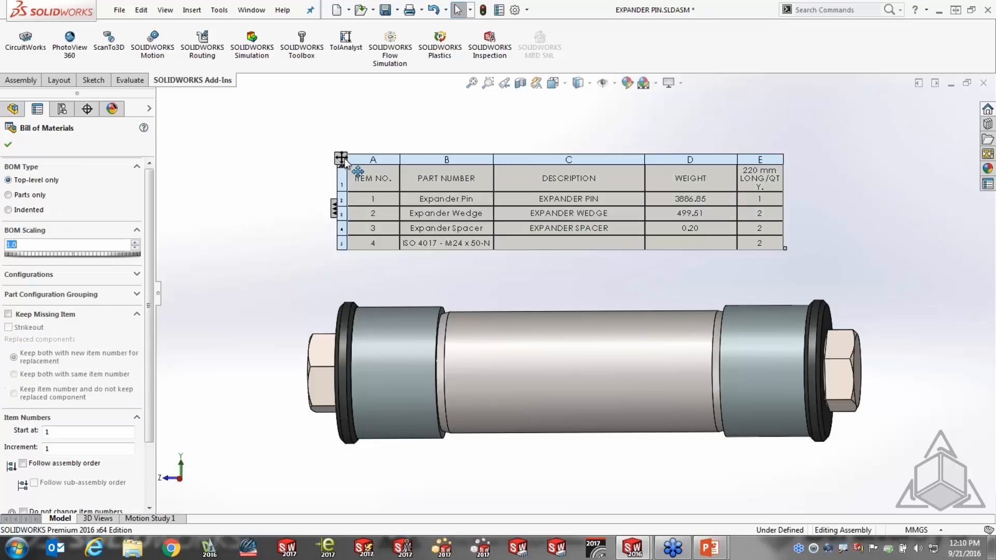
right_click(344, 160)
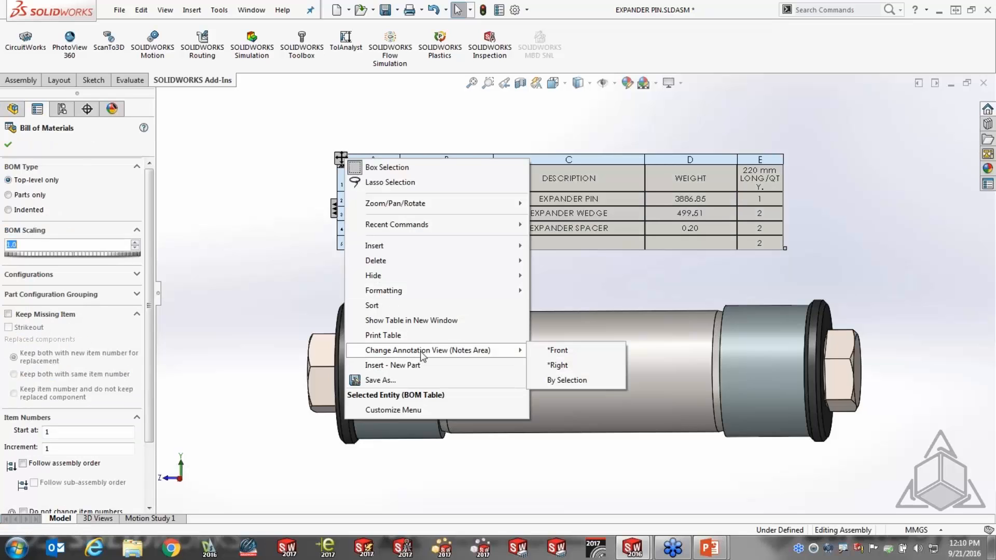
click(257, 293)
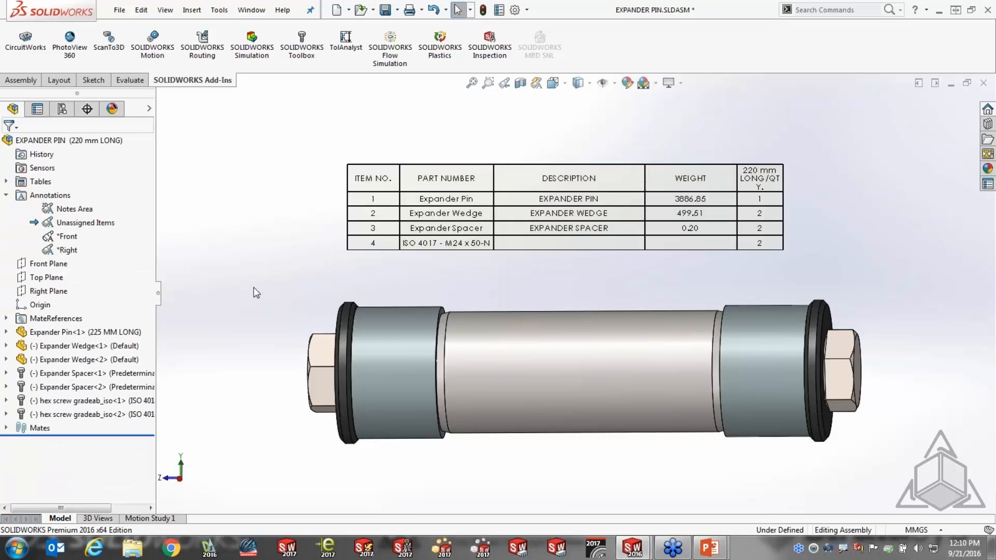
right_click(67, 250)
click(102, 292)
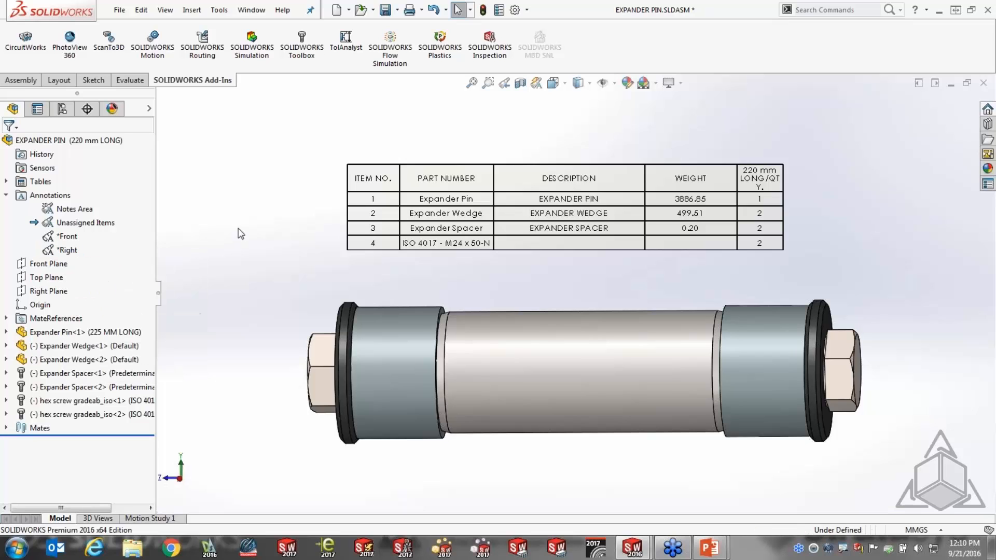
middle_drag(253, 252, 296, 251)
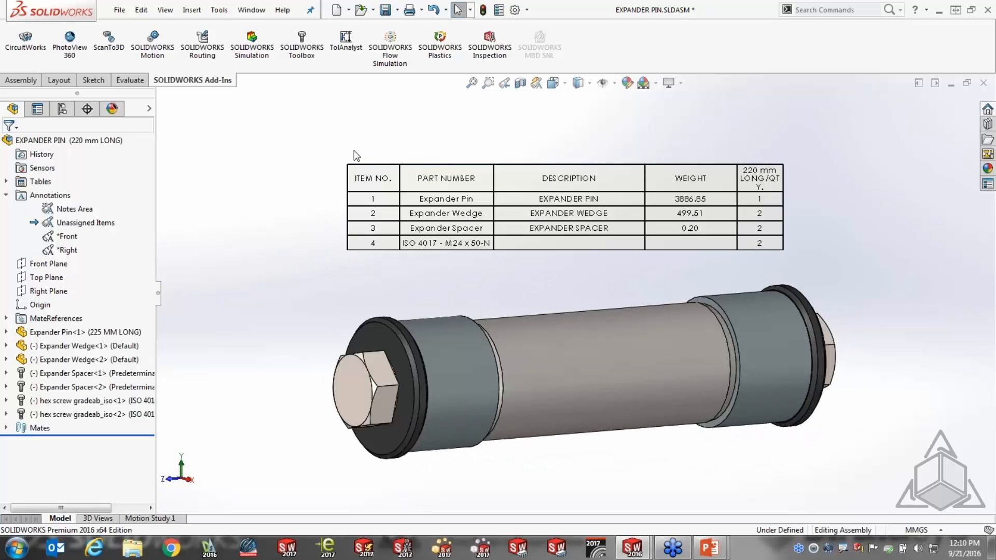
- Move the bill of materials to the upper-left corner of the graphics area, clear of the model
drag(341, 158, 188, 110)
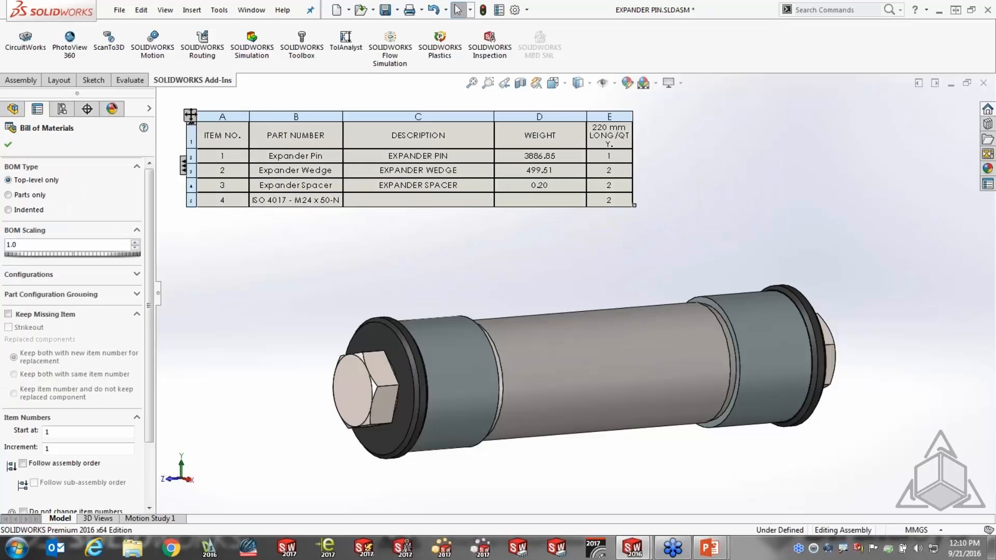
scroll(568, 307, down, 2)
scroll(568, 307, up, 4)
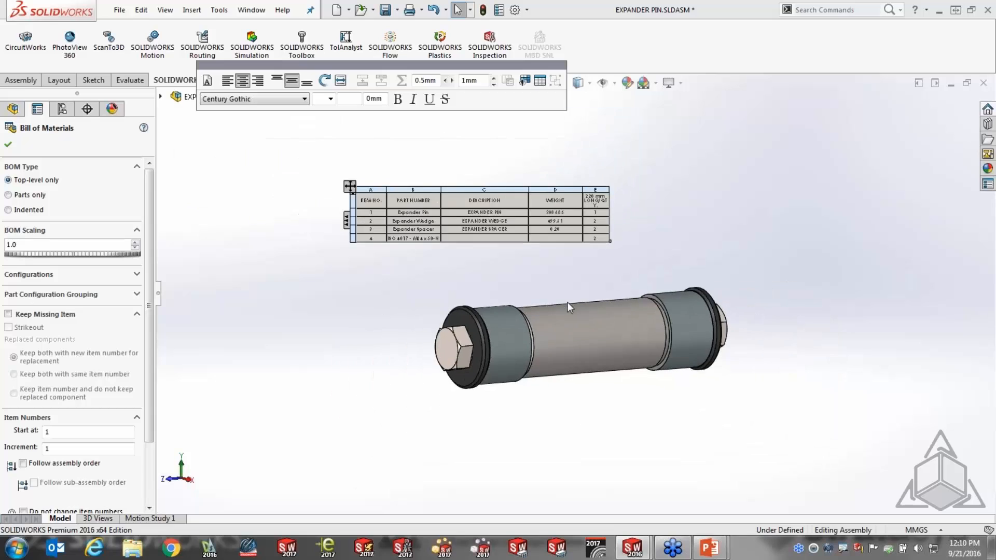
scroll(567, 303, down, 2)
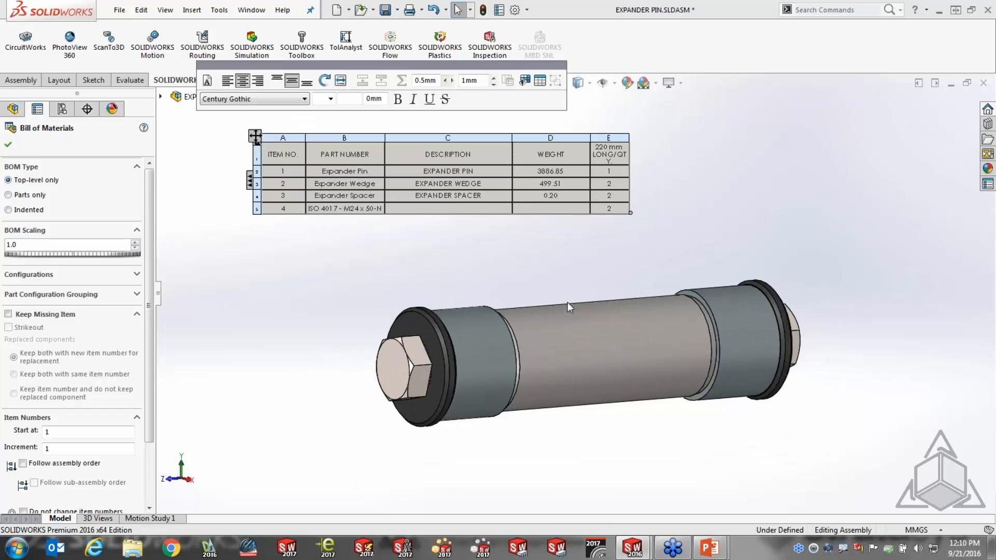
click(702, 201)
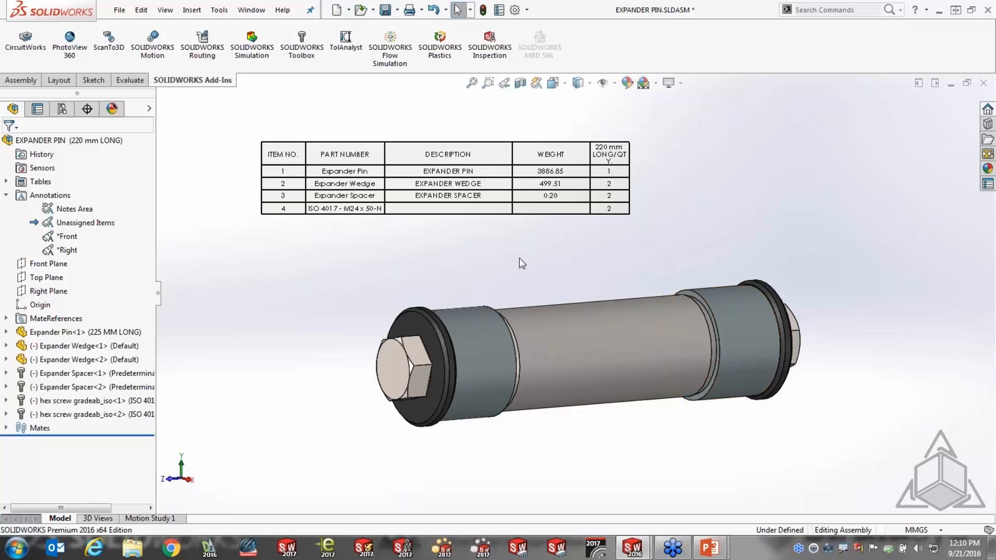
- Increase the scaling of the bill of materials to 1.1 and restore it to 1.0
mouse_move(292, 164)
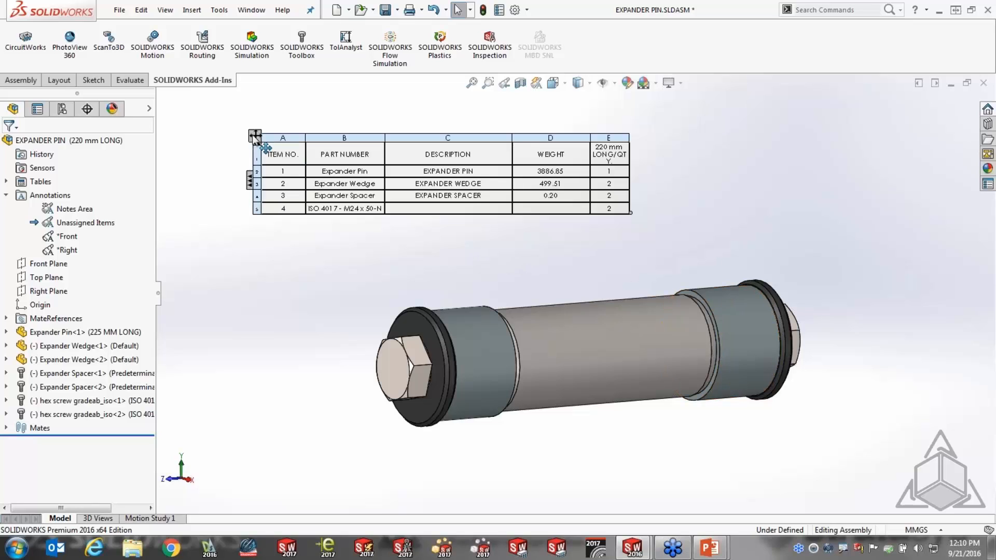
click(255, 136)
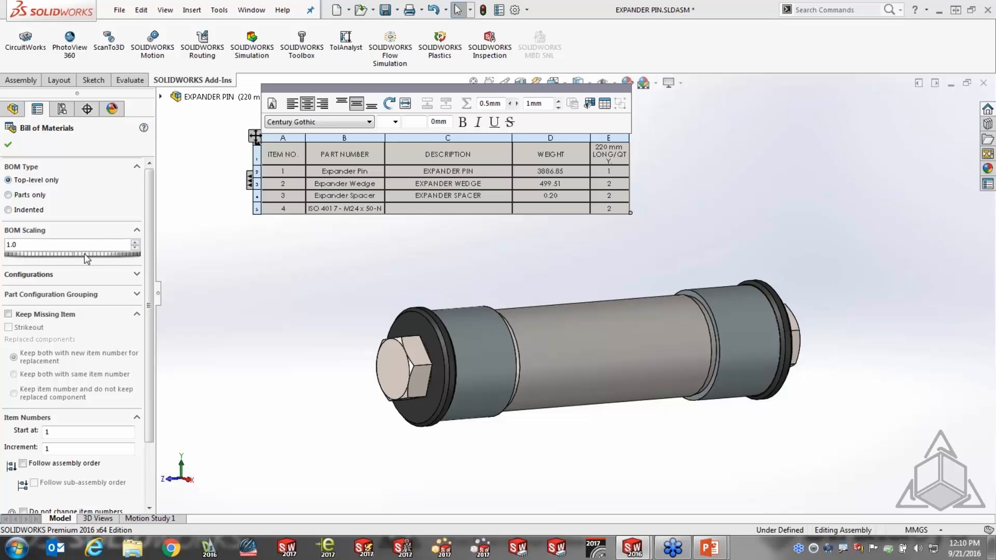
click(135, 243)
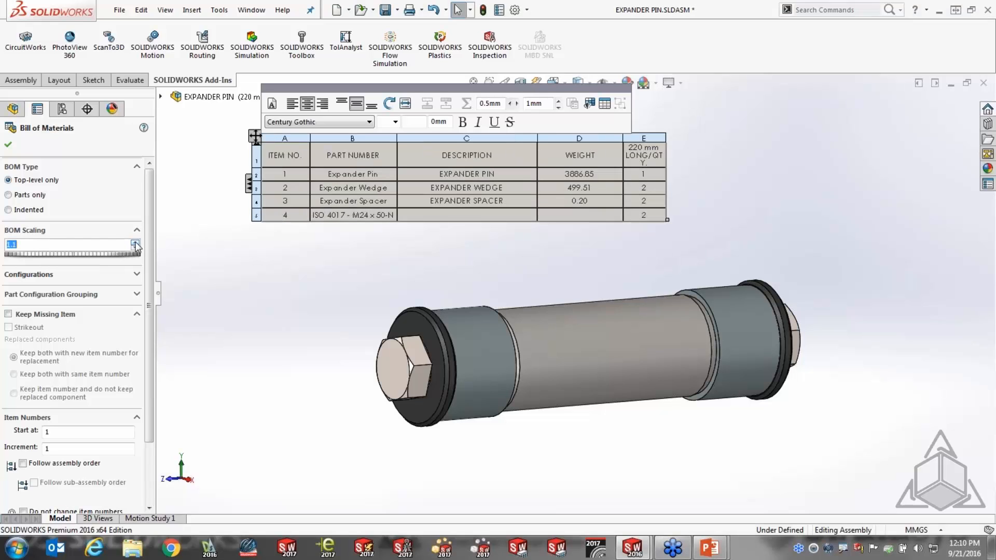
click(136, 249)
click(135, 248)
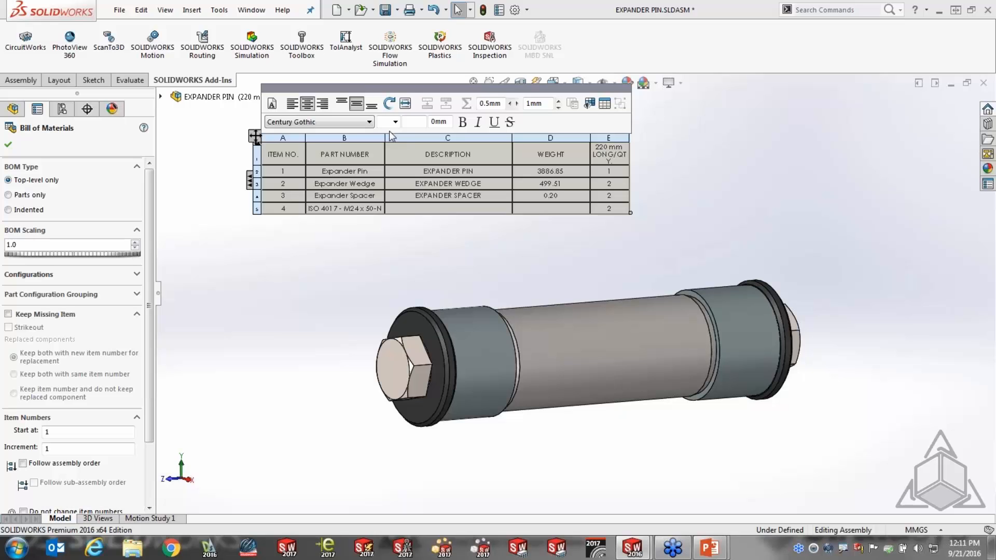
- Include the 150 mm LONG configuration in the bill of materials alongside 220 mm LONG
click(136, 275)
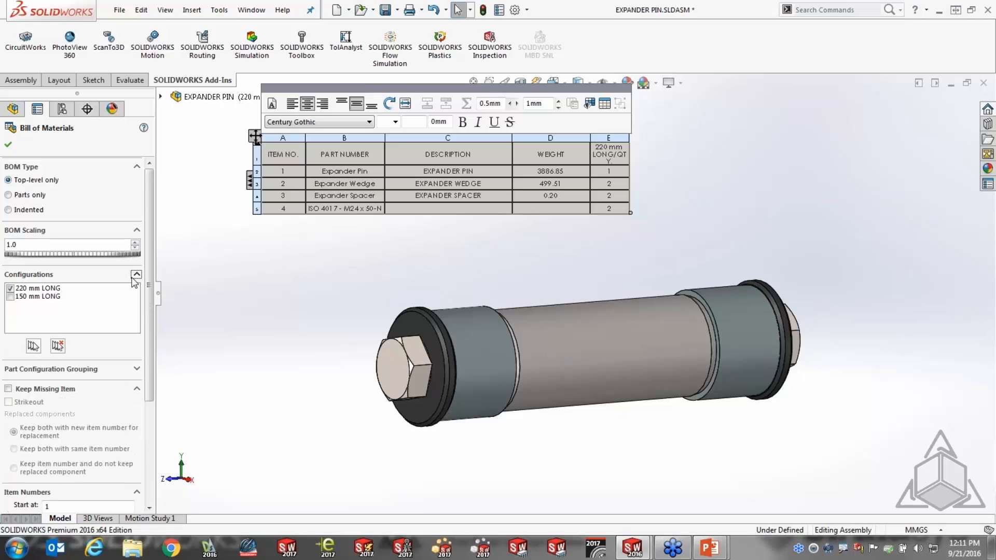
click(10, 296)
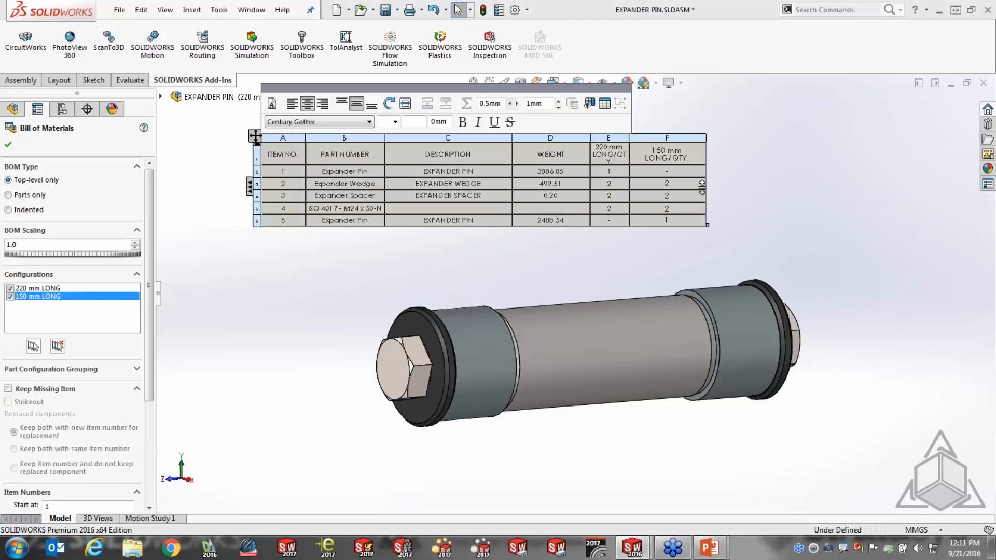
click(320, 269)
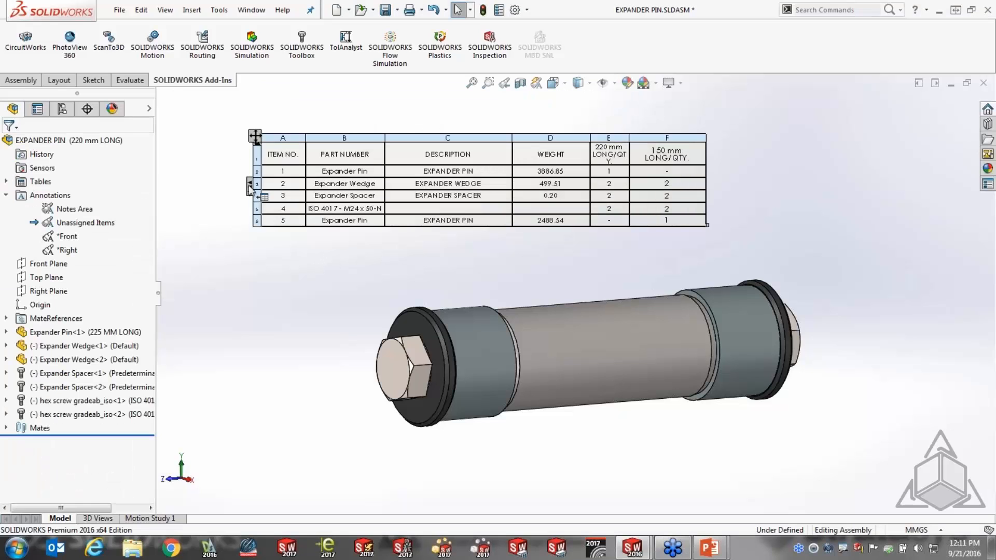
- Expand the assembly structure column of the bill of materials and examine the component preview and available commands of item 1, Expander Pin
click(267, 188)
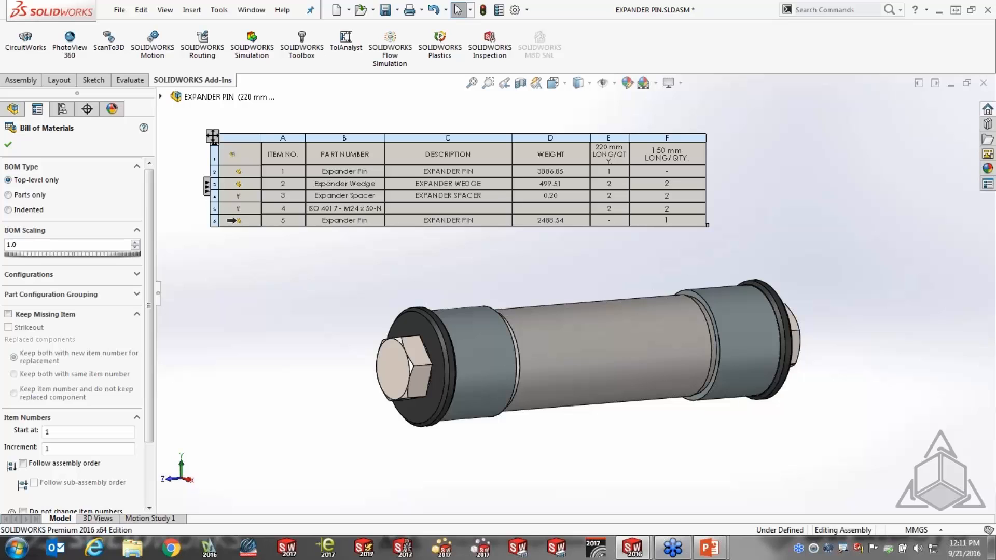
scroll(231, 221, down, 5)
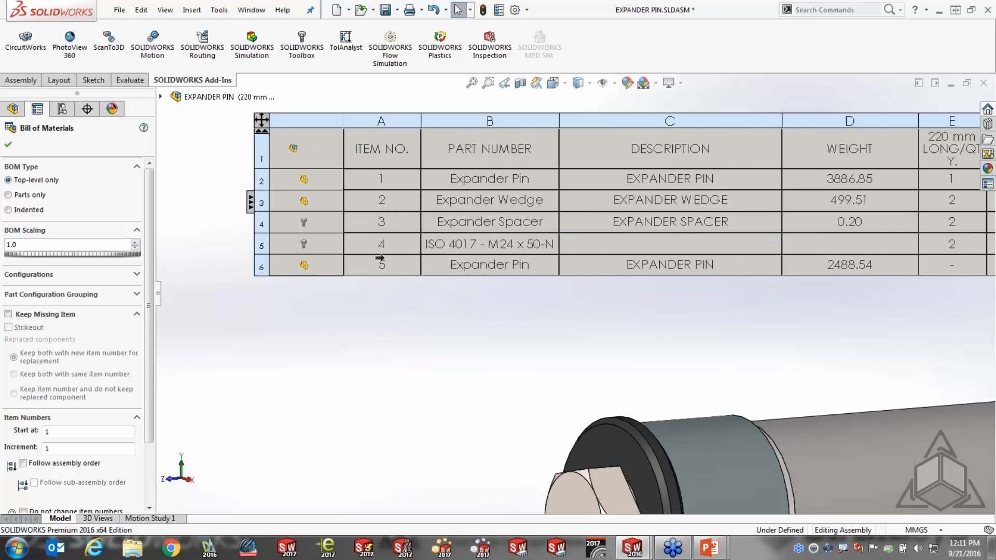
mouse_move(305, 180)
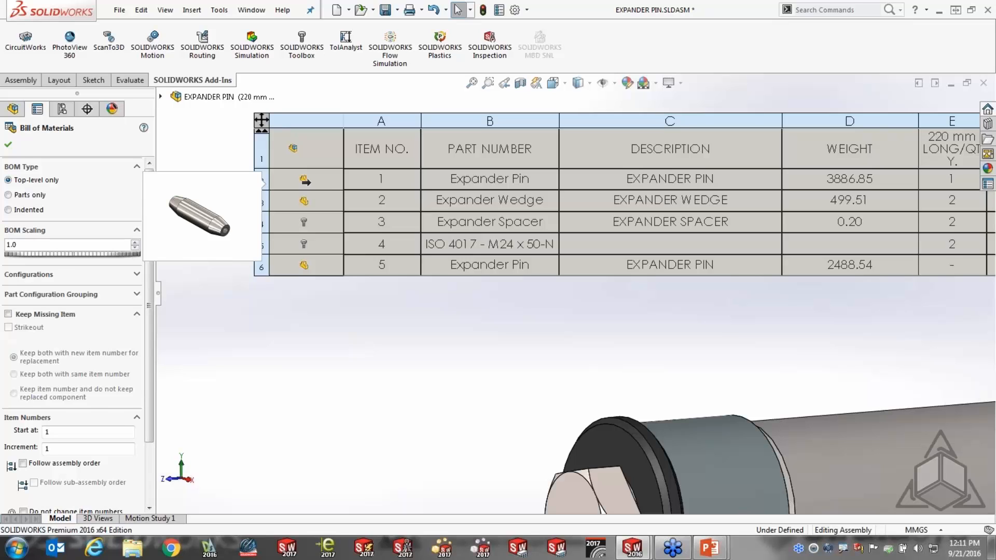
right_click(305, 180)
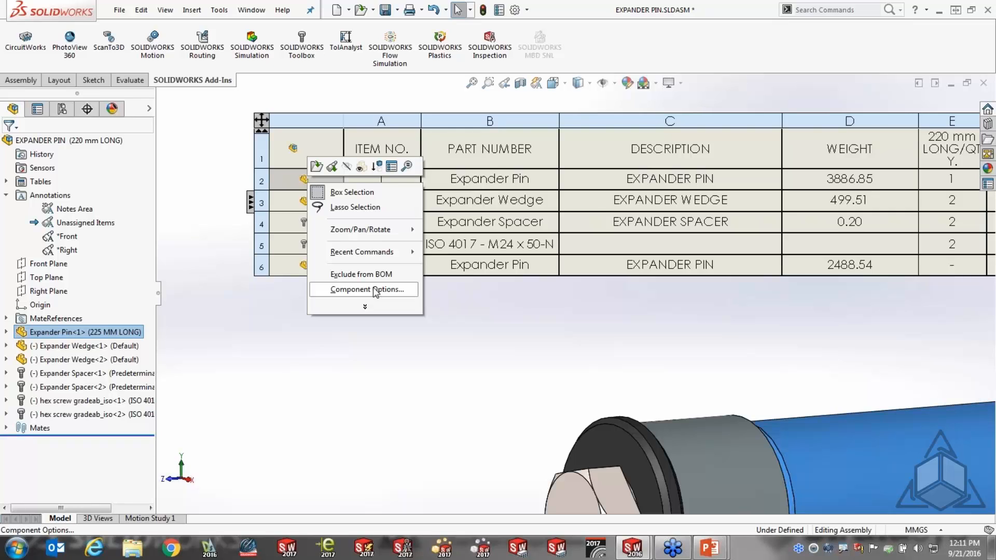
click(625, 320)
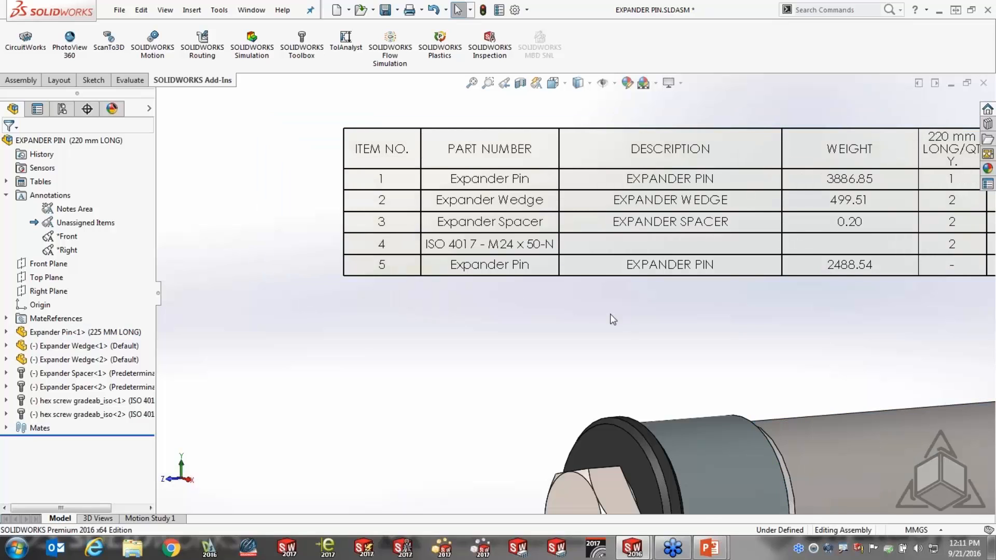
scroll(613, 320, up, 3)
scroll(613, 320, up, 2)
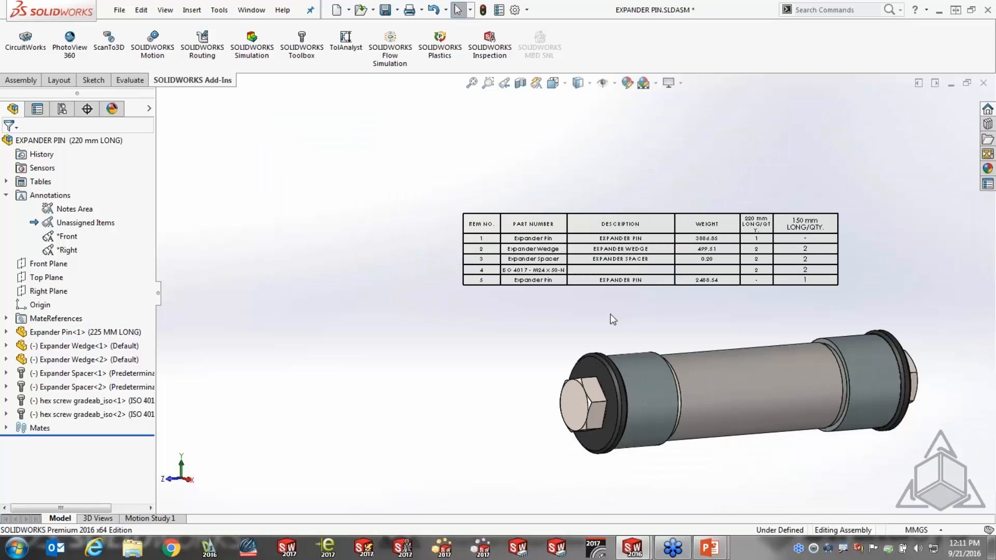
scroll(790, 357, down, 1)
mouse_move(327, 175)
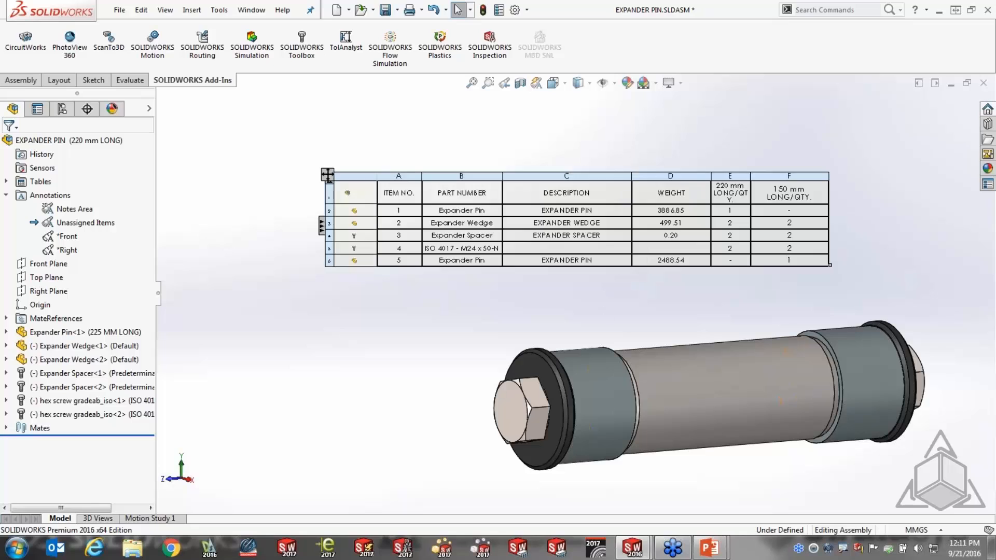
- Insert a column to the right of WEIGHT in the bill of materials and link it to the Author custom property
mouse_move(316, 226)
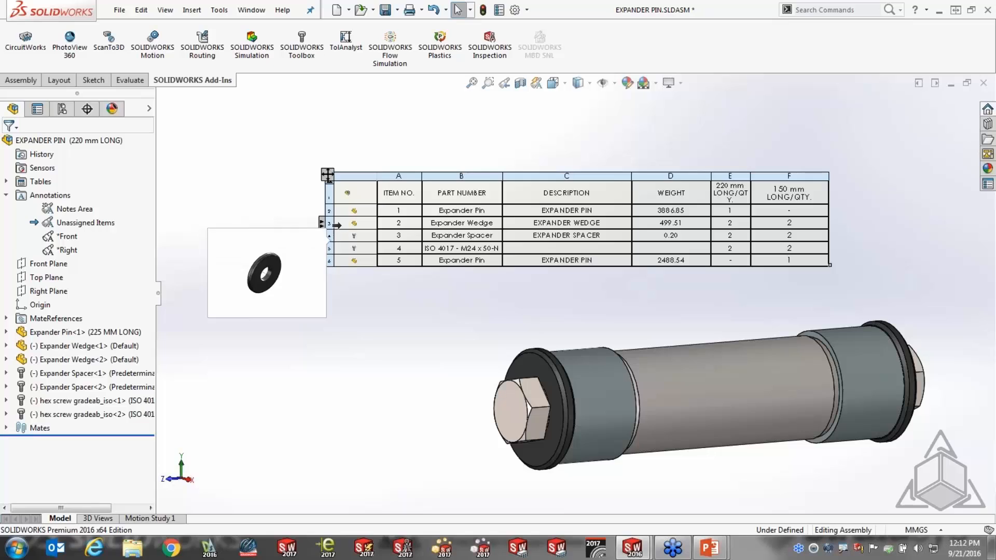
click(365, 167)
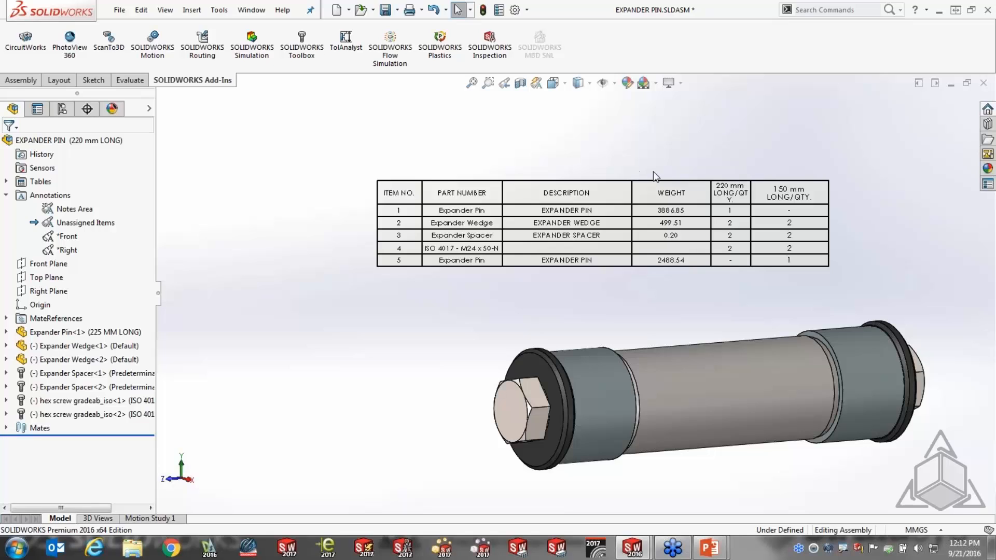
click(634, 185)
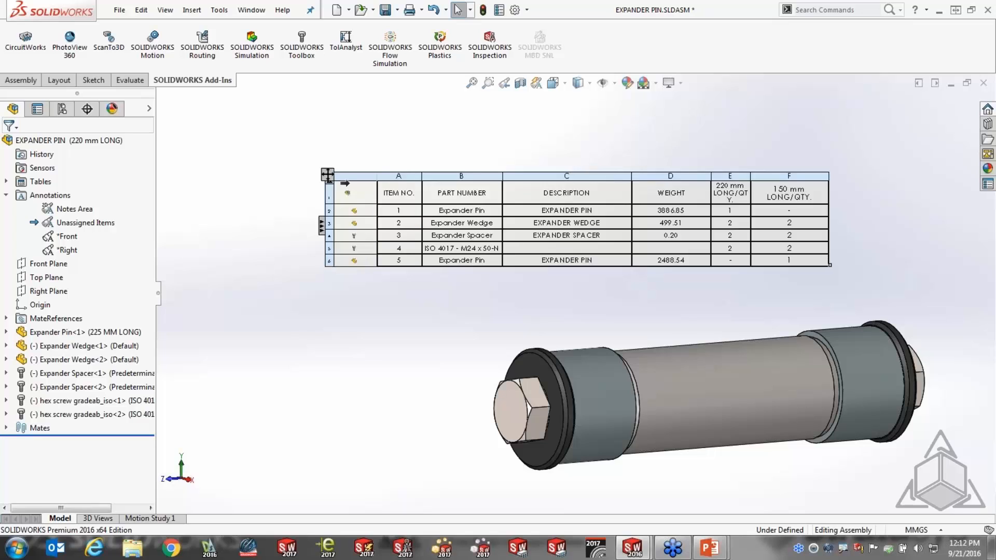
right_click(678, 174)
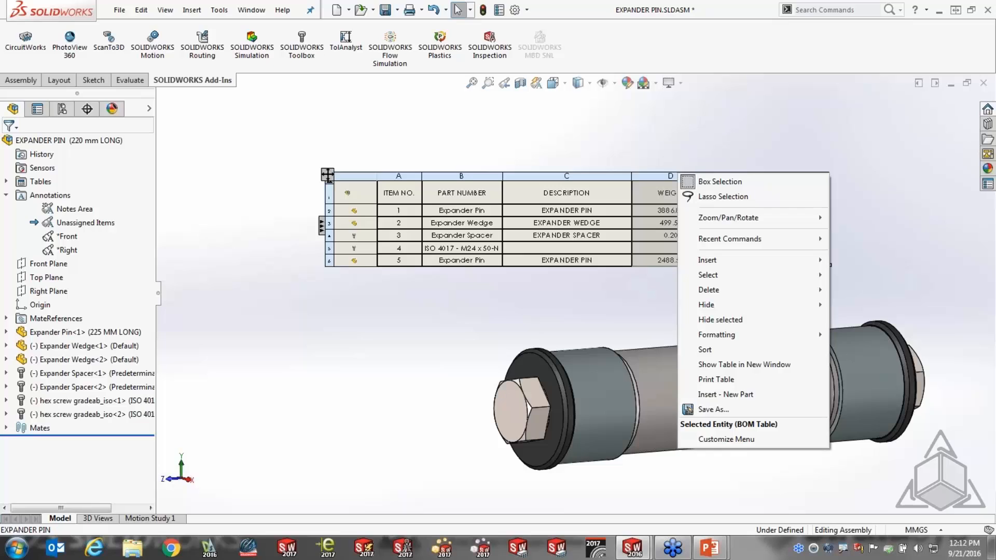
mouse_move(773, 261)
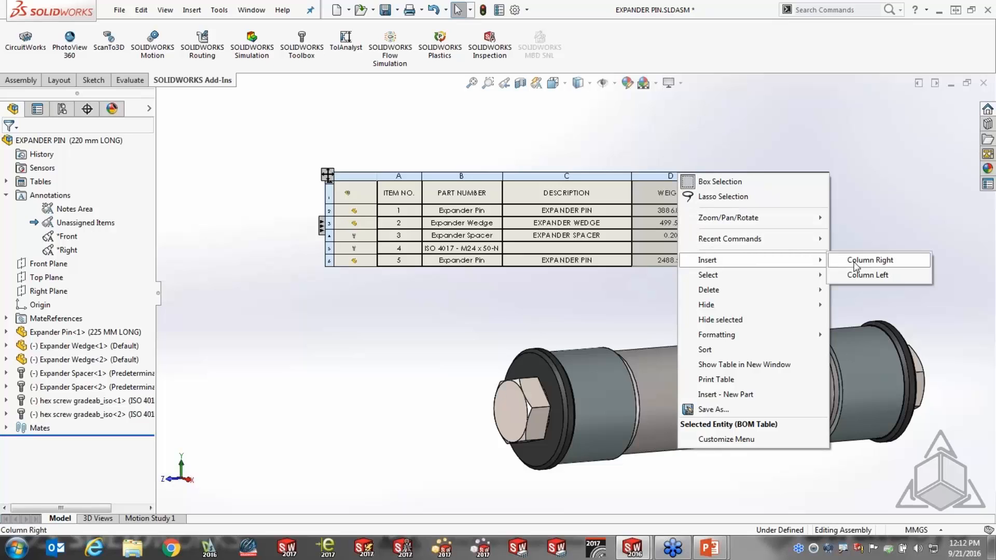
click(888, 261)
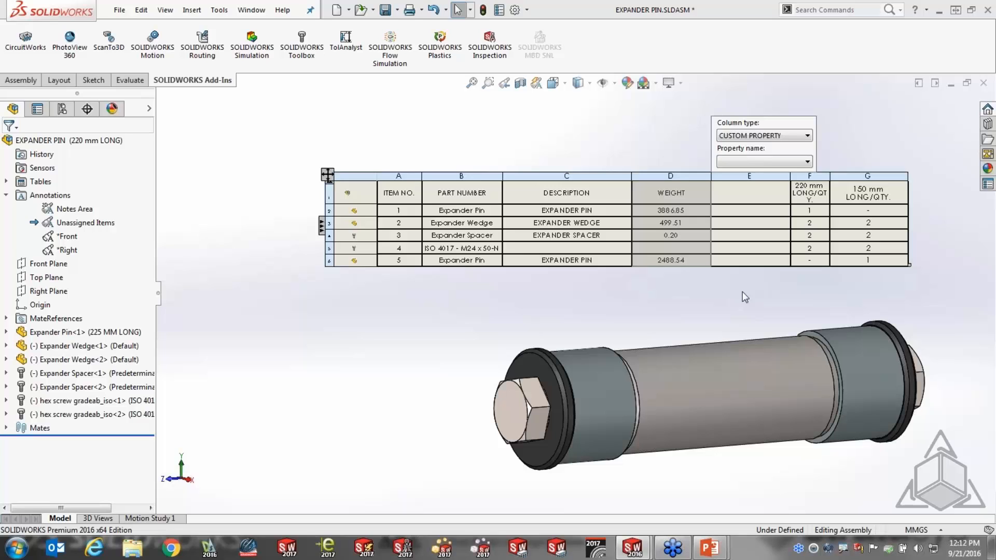
click(790, 165)
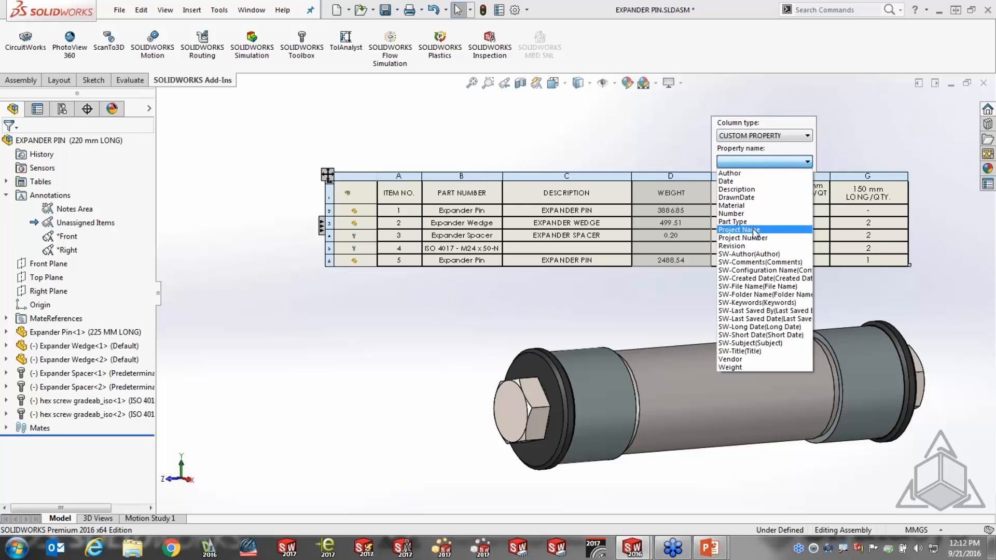
click(749, 173)
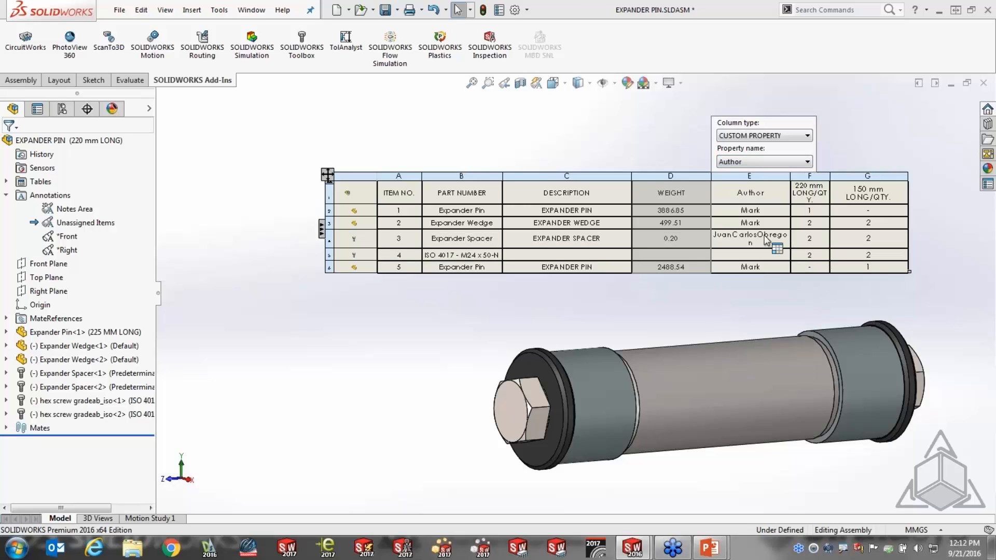
click(731, 293)
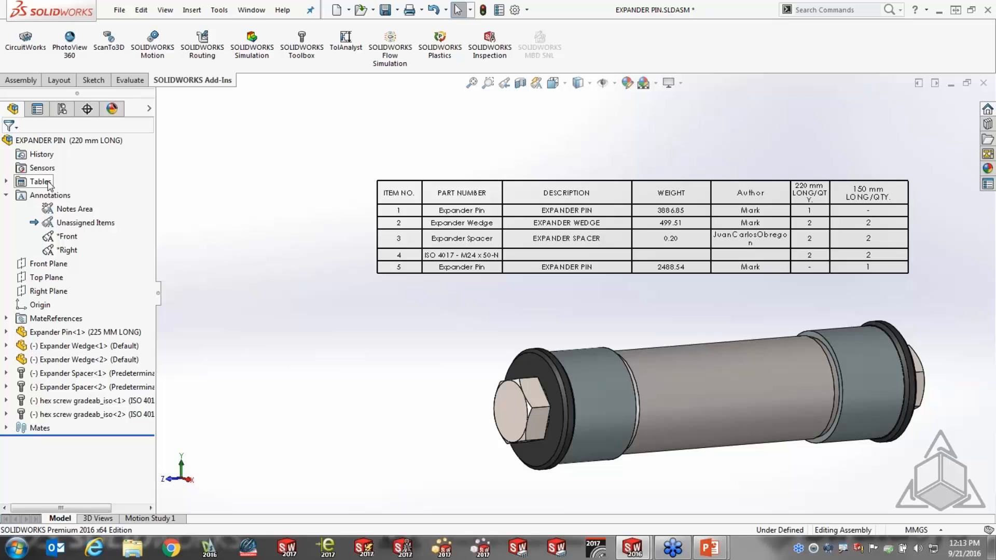
- Expand the Tables folder in a widened feature tree and exclude the 150 mm LONG configuration from the bill of materials
click(5, 181)
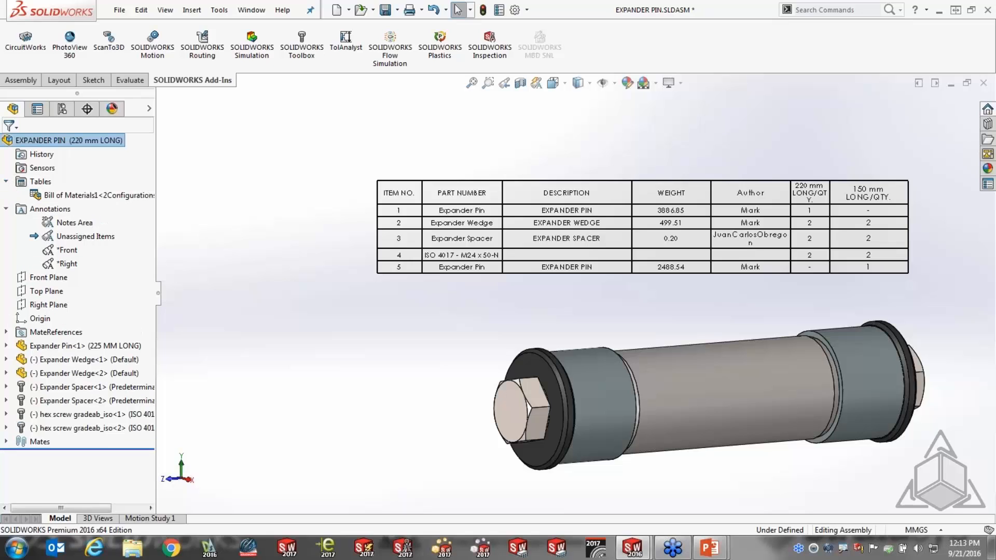
drag(156, 197, 203, 197)
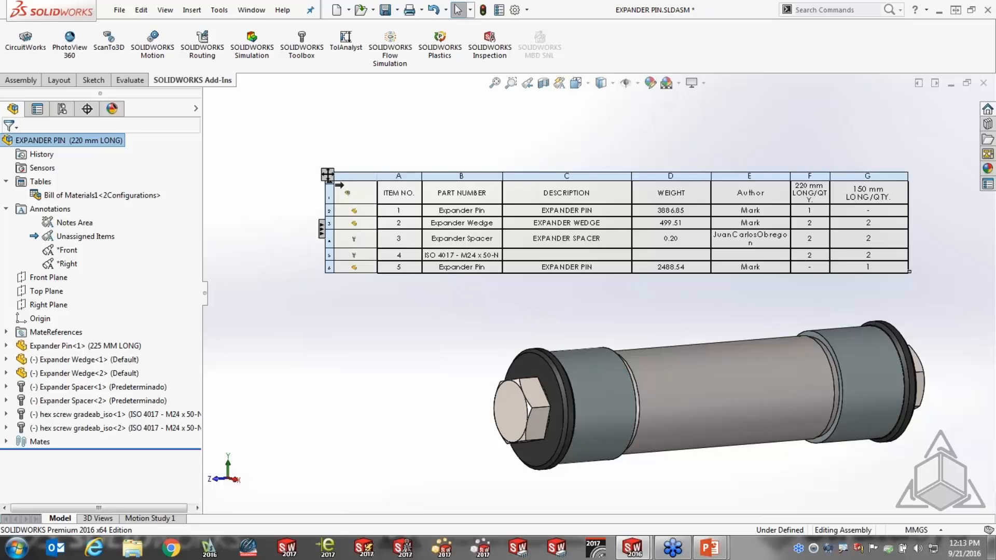
click(327, 175)
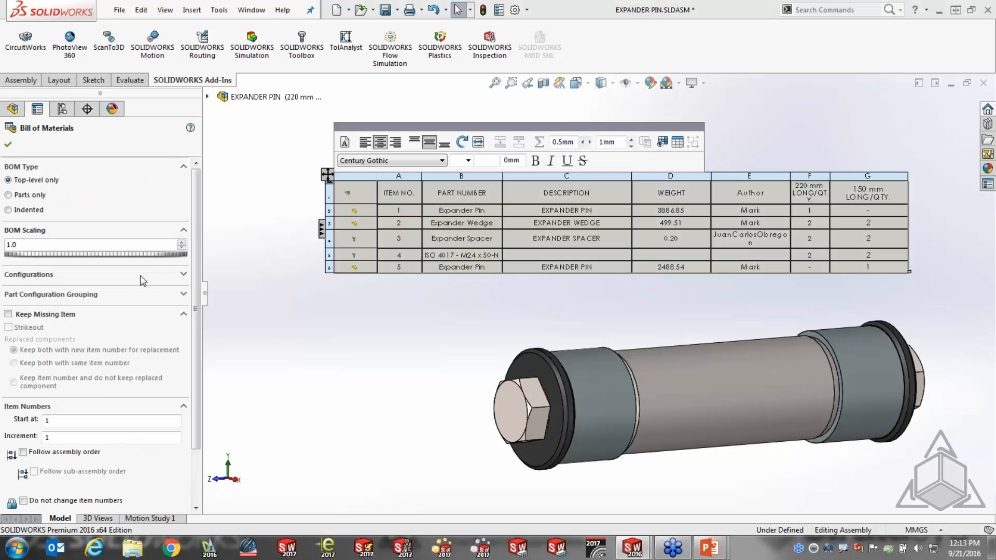
click(171, 276)
click(10, 296)
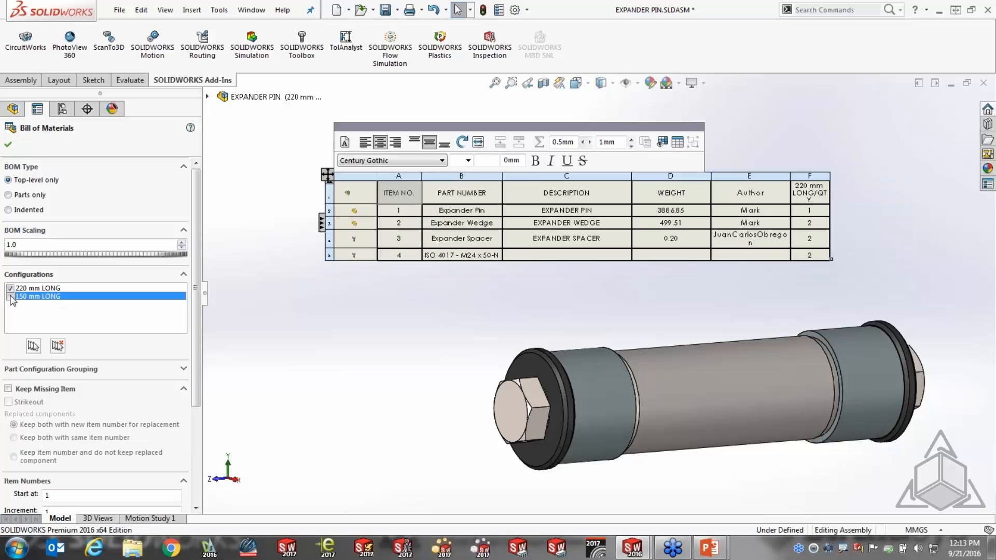
click(7, 144)
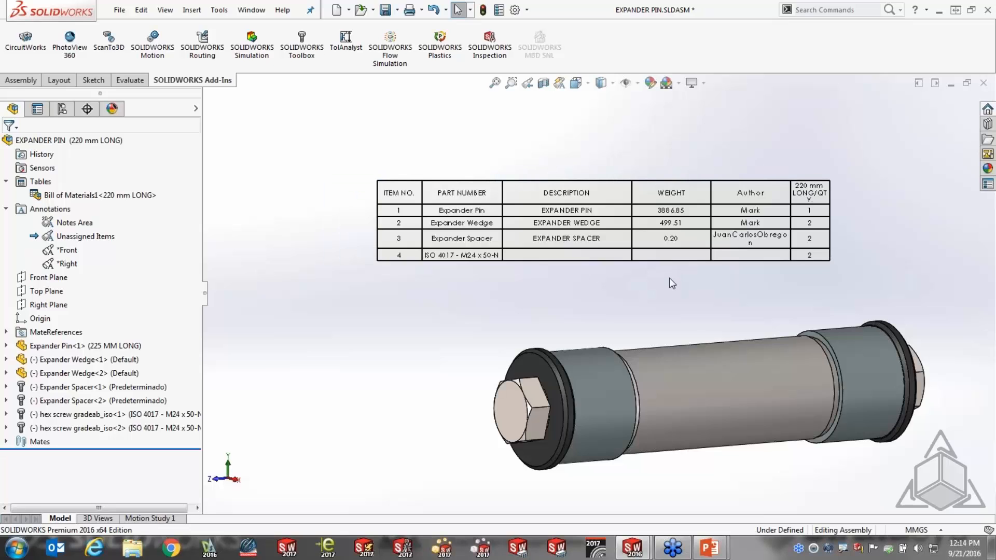
- Break the property link of item 4's empty DESCRIPTION cell and override its value with "Description"
click(571, 254)
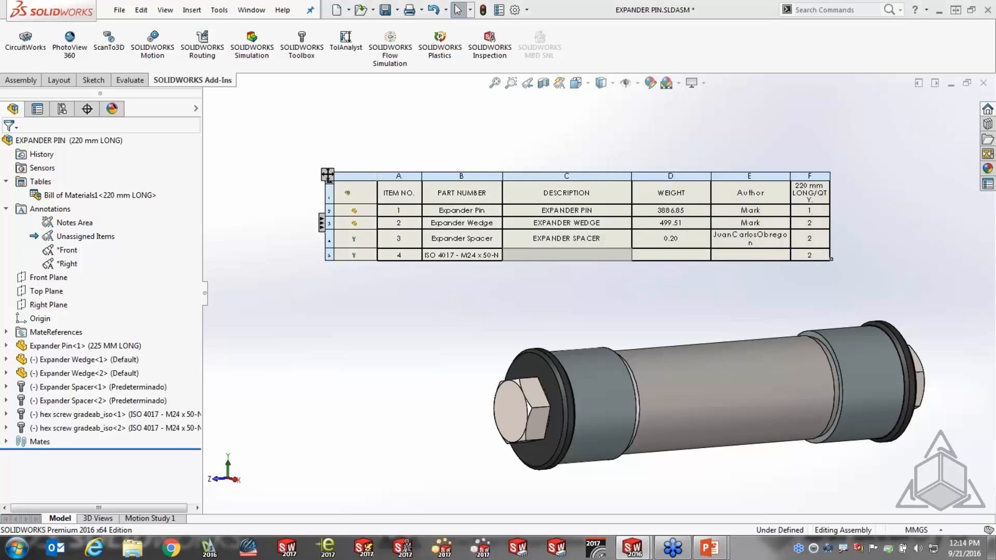
double_click(567, 255)
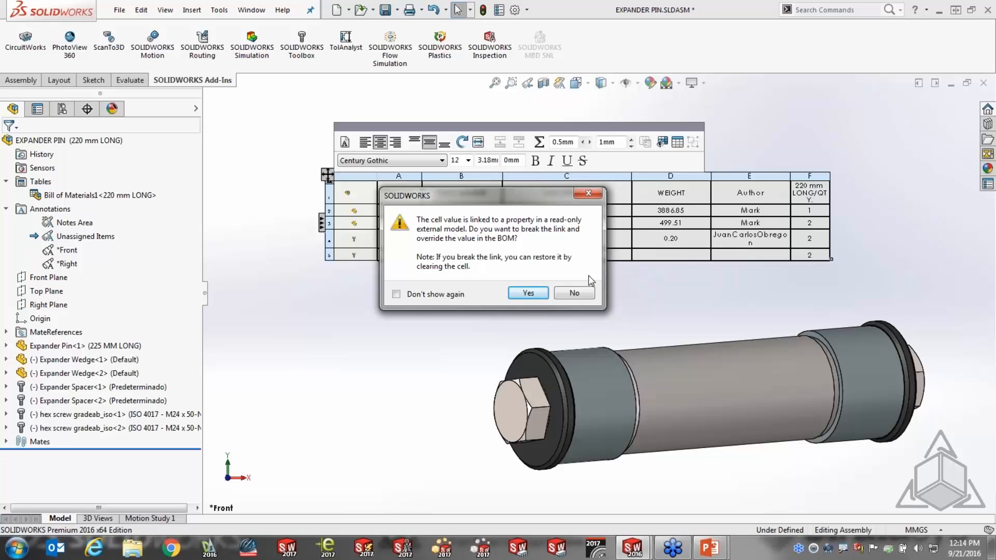
click(528, 293)
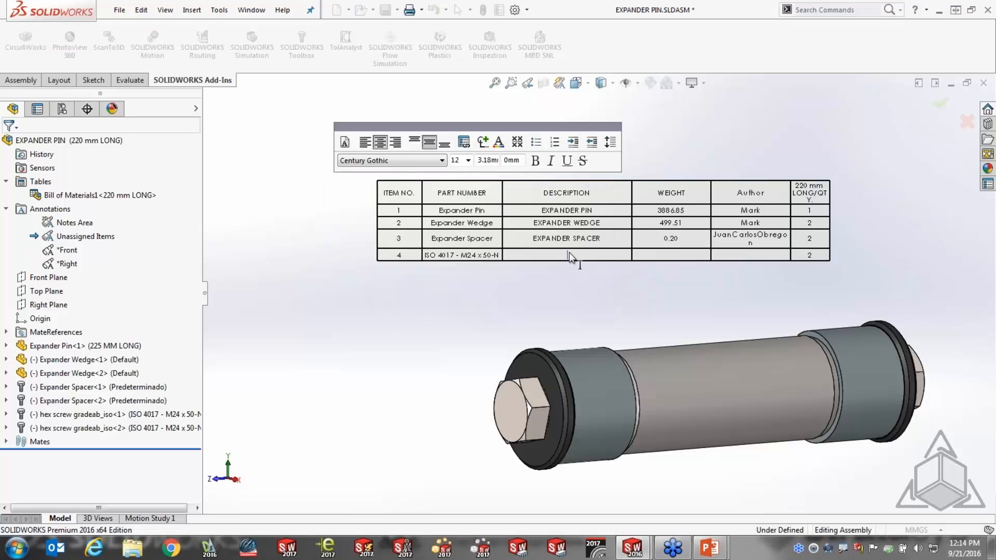
double_click(568, 252)
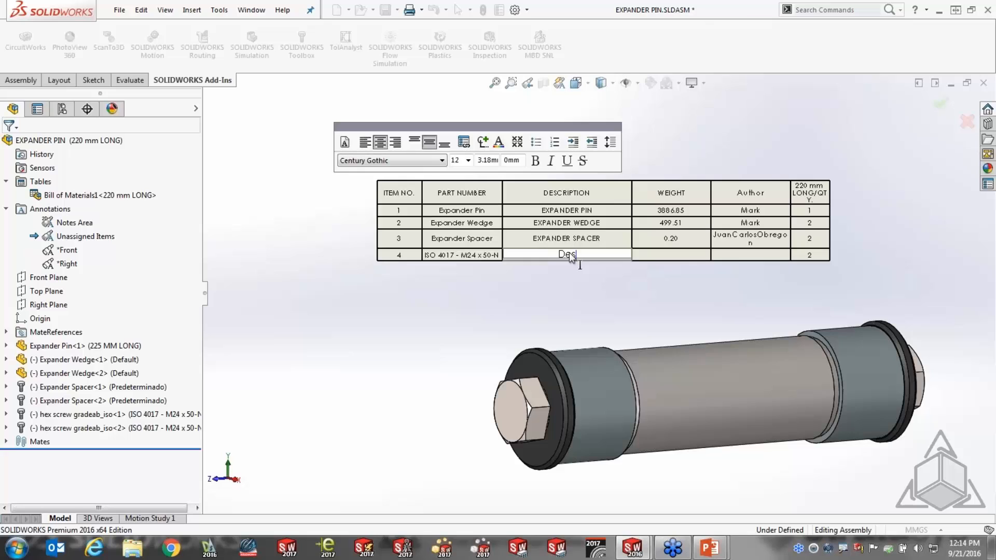
text(cription)
click(568, 289)
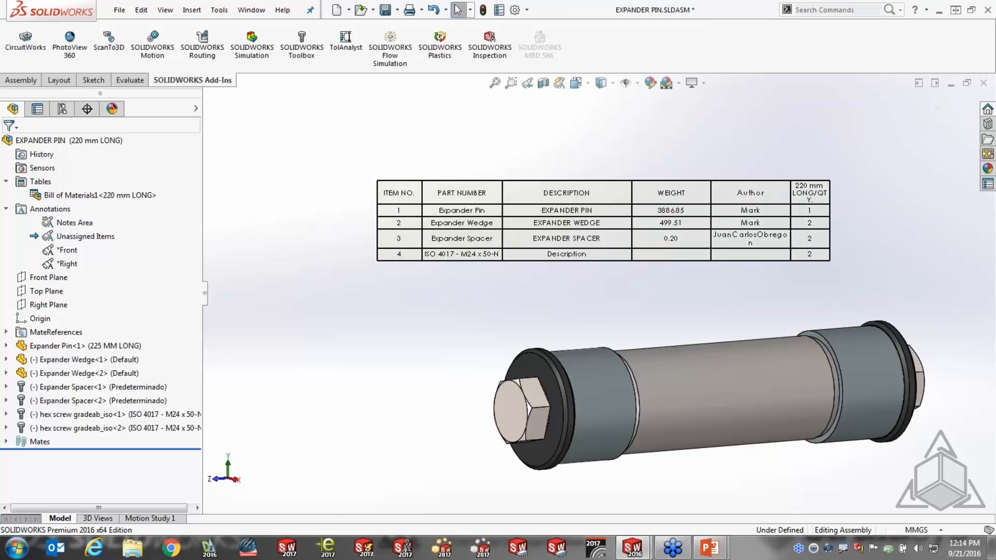
- Show the bill of materials in its own window and examine the assembly model beside it from another angle
mouse_move(327, 175)
mouse_move(358, 198)
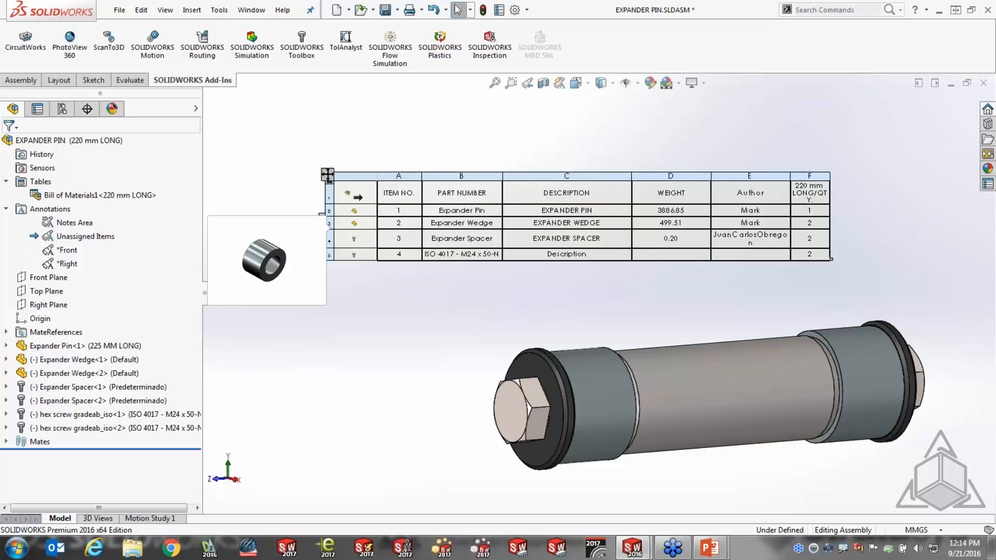
right_click(327, 175)
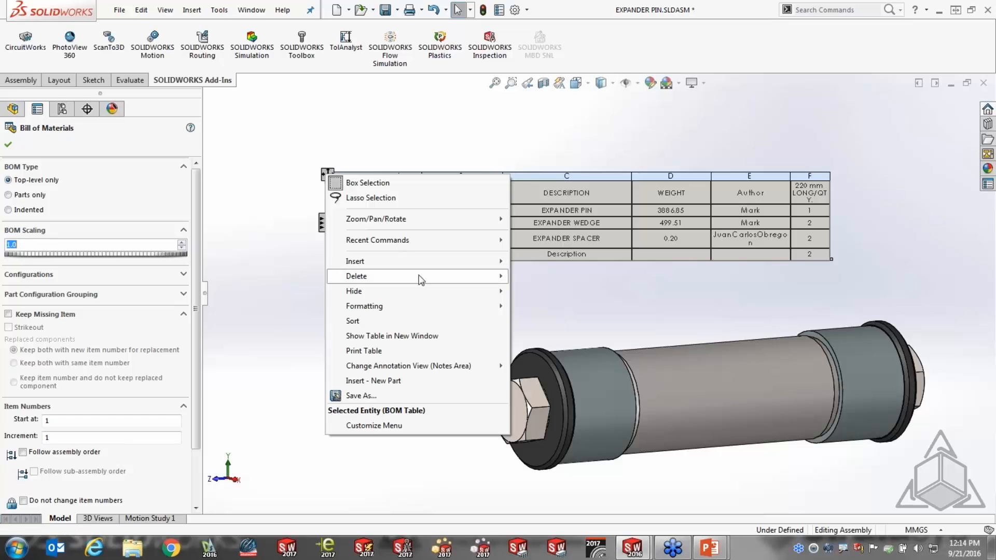
click(420, 338)
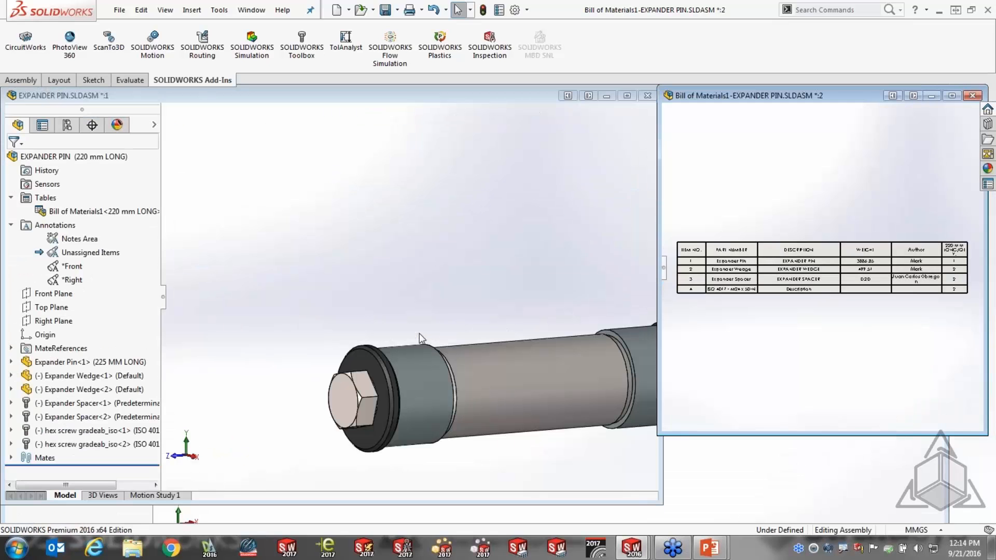
middle_drag(519, 383, 565, 390)
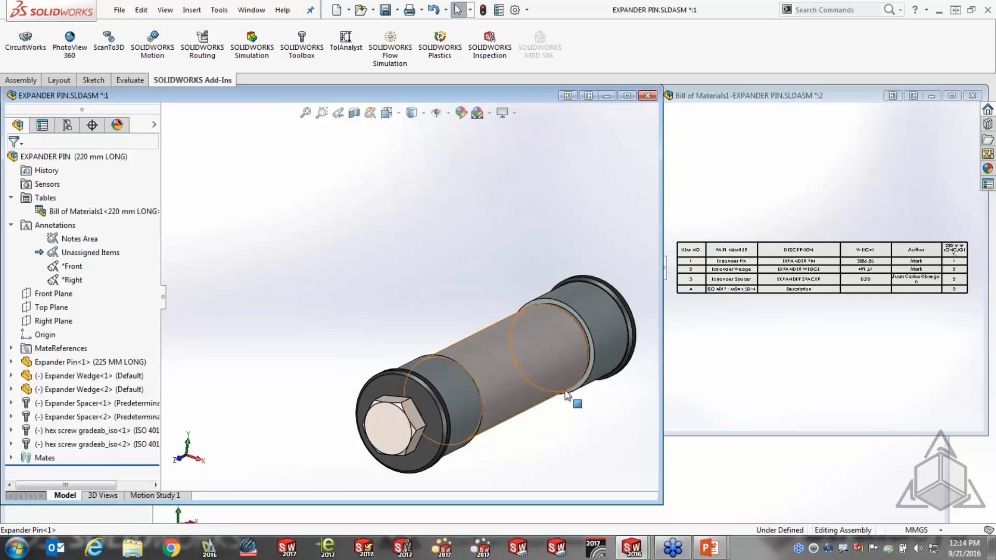
scroll(565, 390, down, 3)
scroll(531, 366, up, 2)
scroll(533, 363, down, 1)
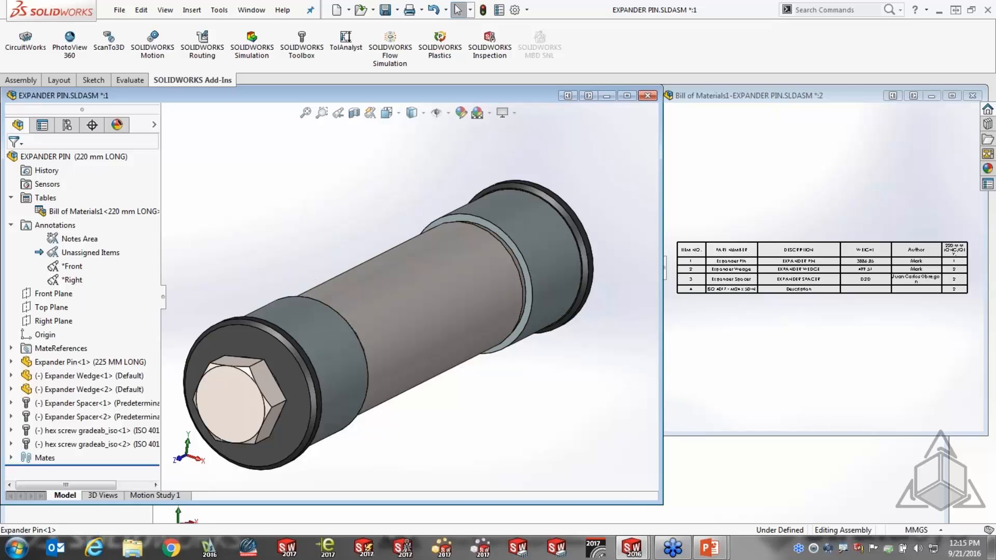
- Close the separate bill of materials window and maximize the assembly window
click(971, 97)
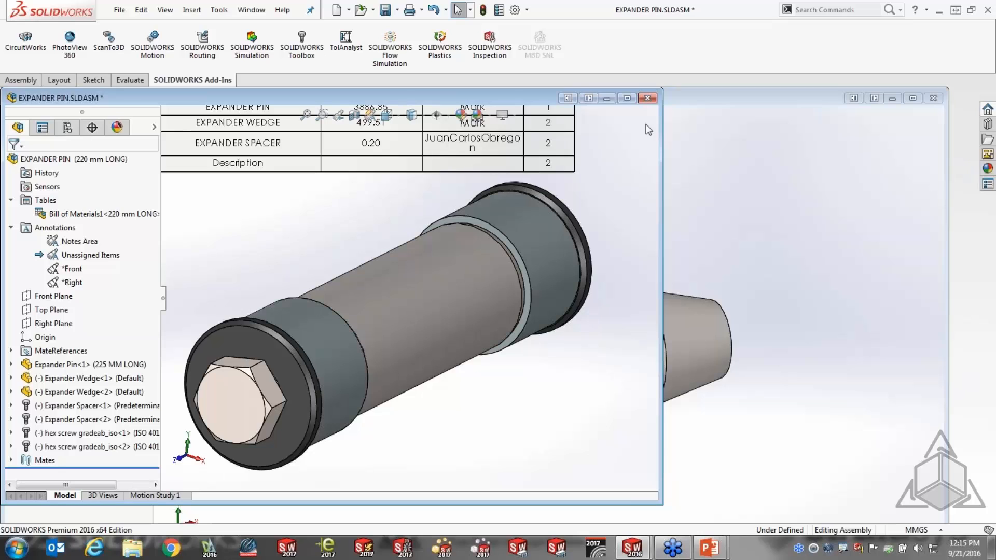
click(627, 98)
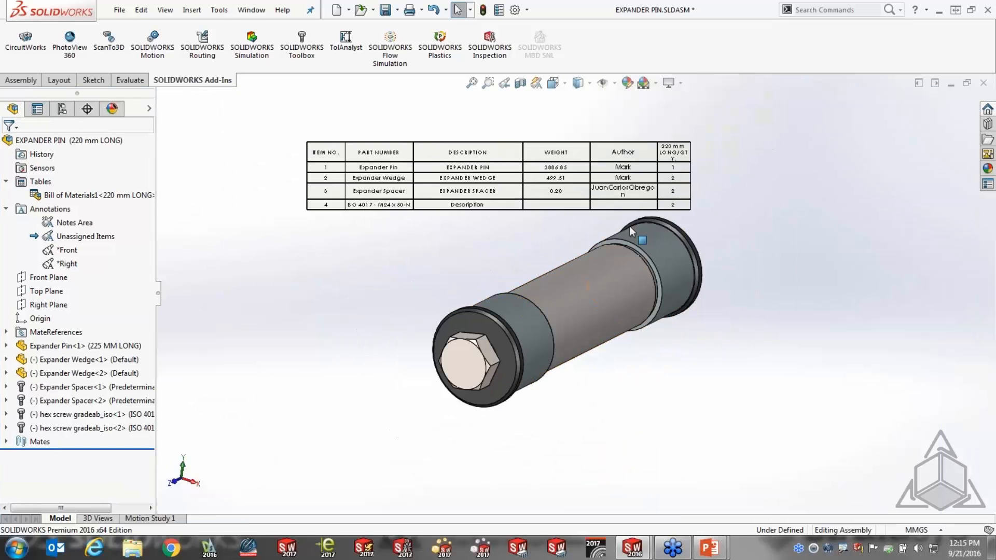
scroll(591, 257, down, 1)
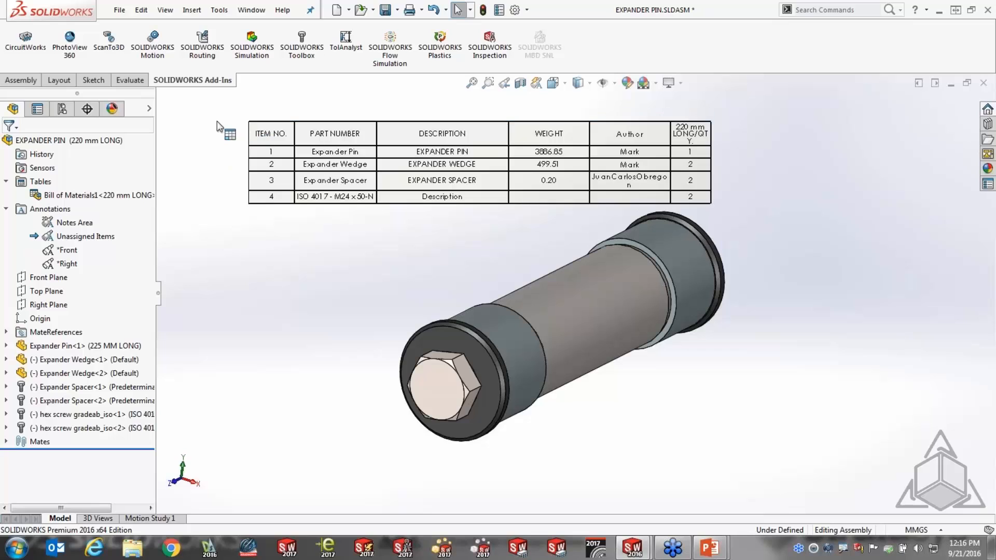
- Examine the file formats available for saving the bill of materials and leave without saving it
right_click(199, 118)
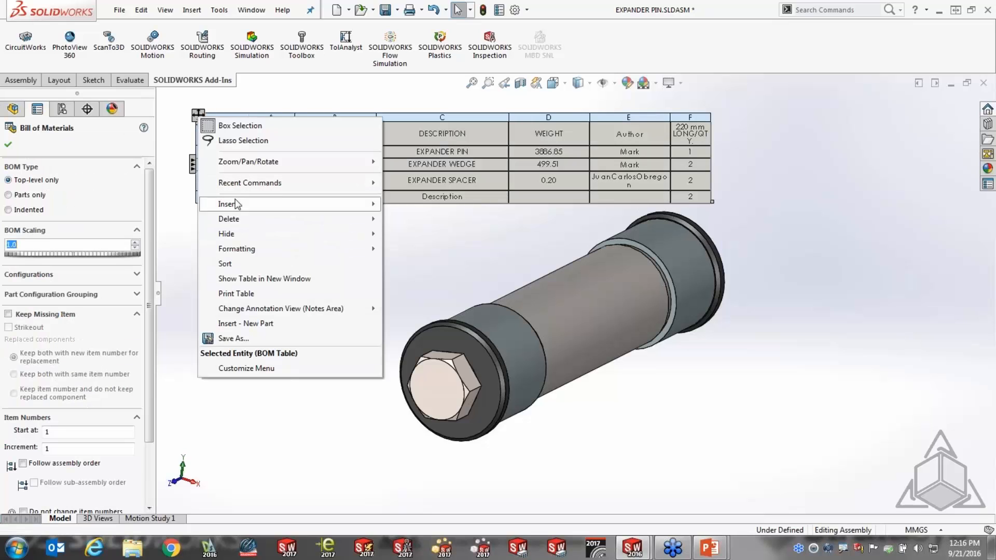
click(245, 338)
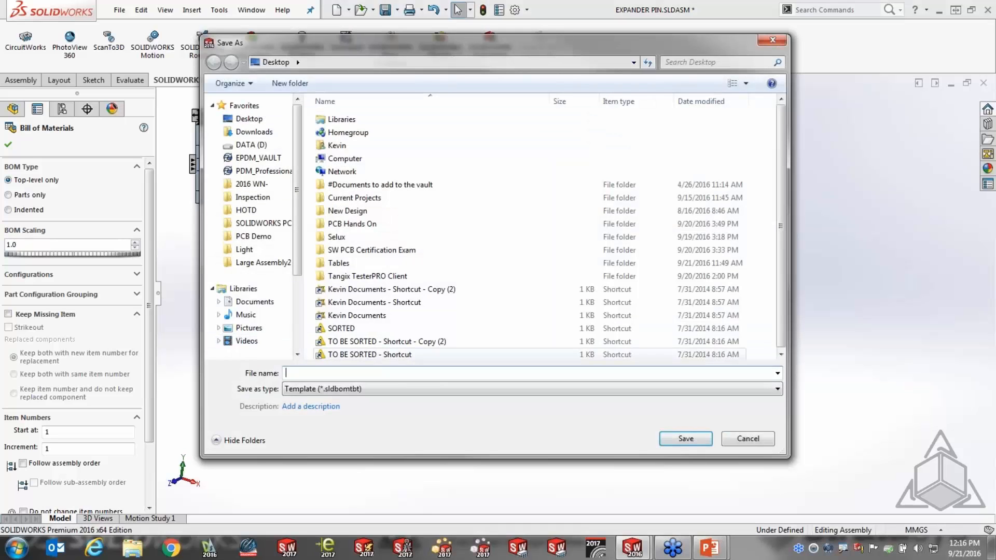
click(345, 393)
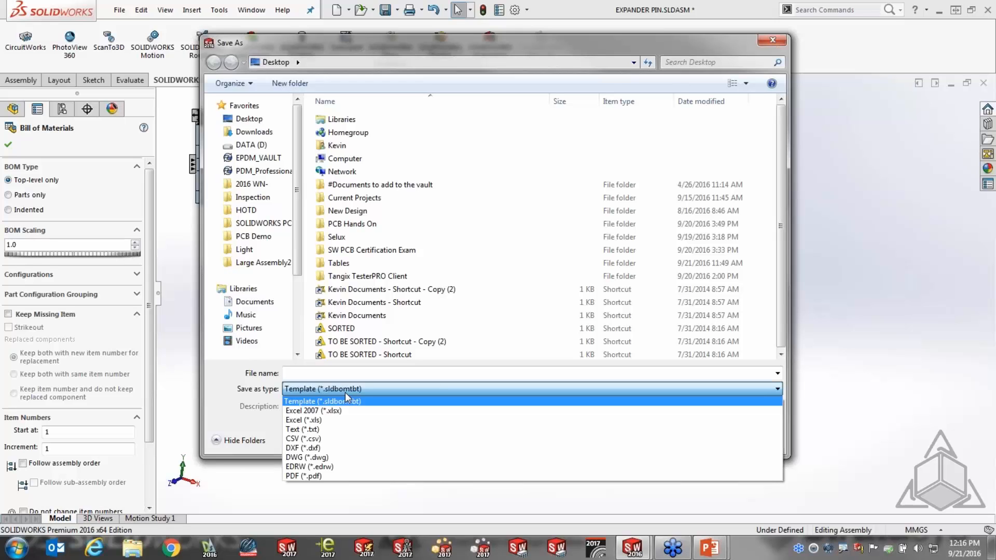
click(225, 395)
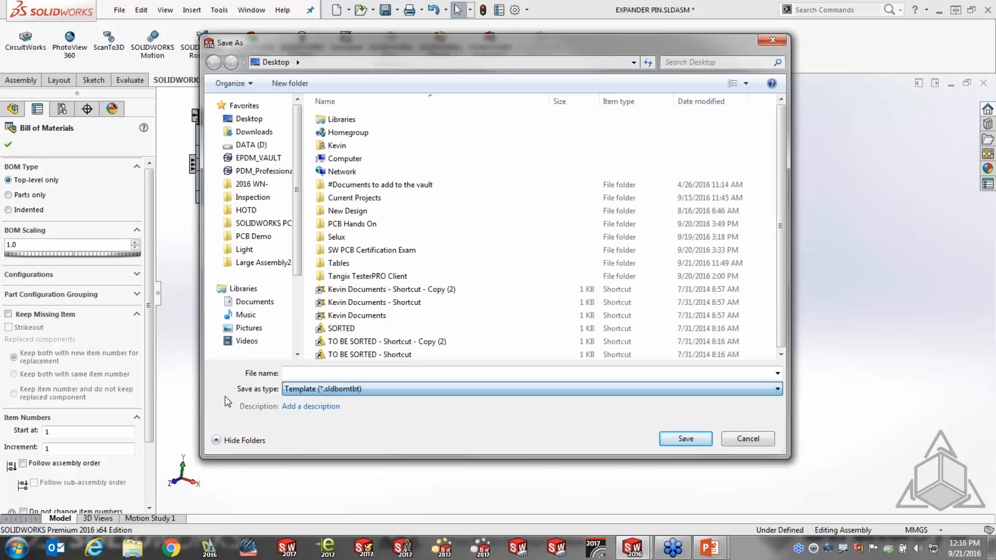
click(747, 440)
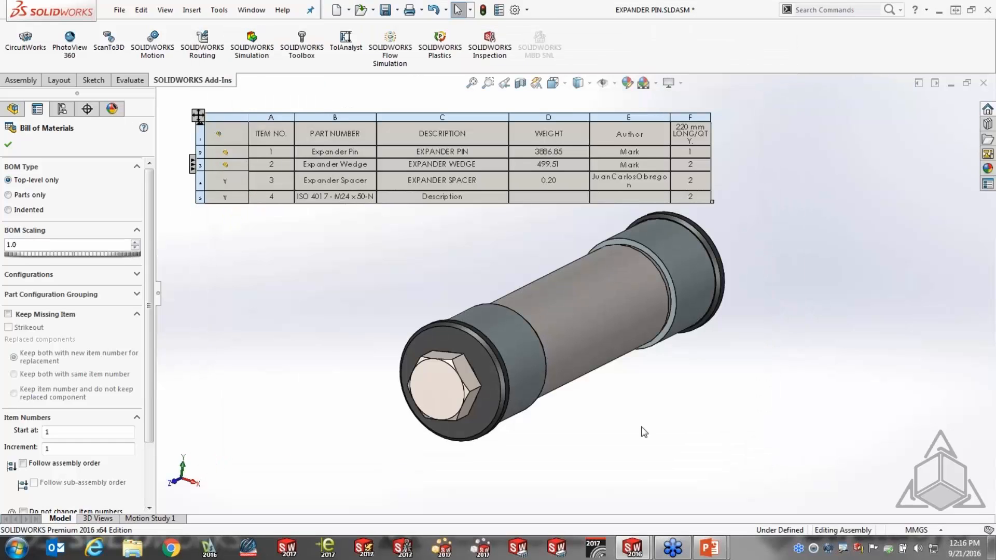
click(7, 144)
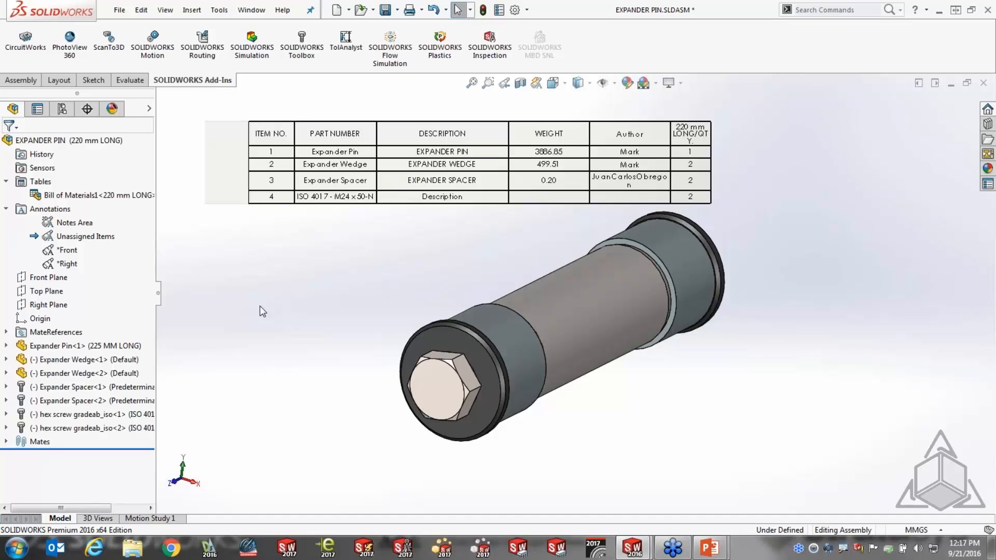
- Publish the current configuration of the assembly to eDrawings, view the published model with its bill of materials, and close the viewer
click(119, 11)
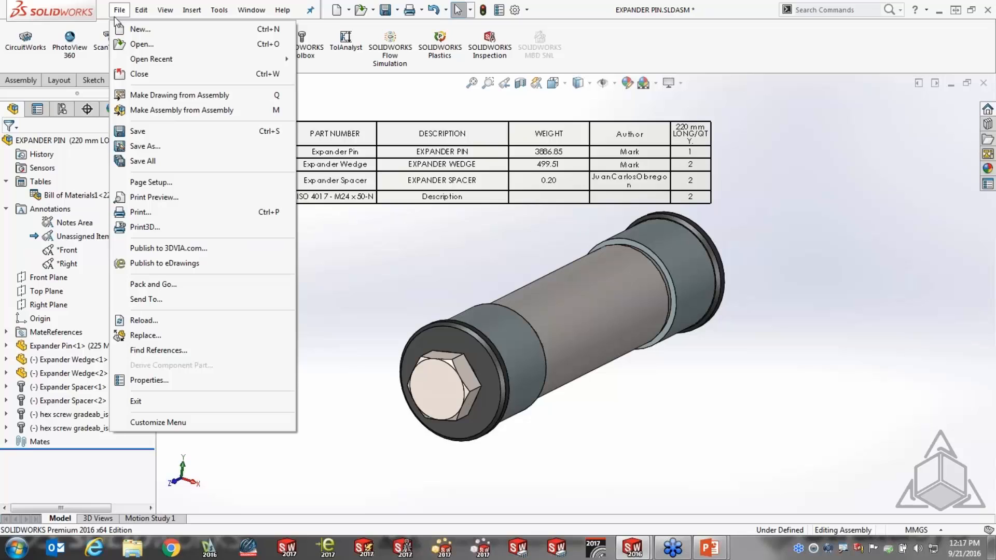
click(200, 263)
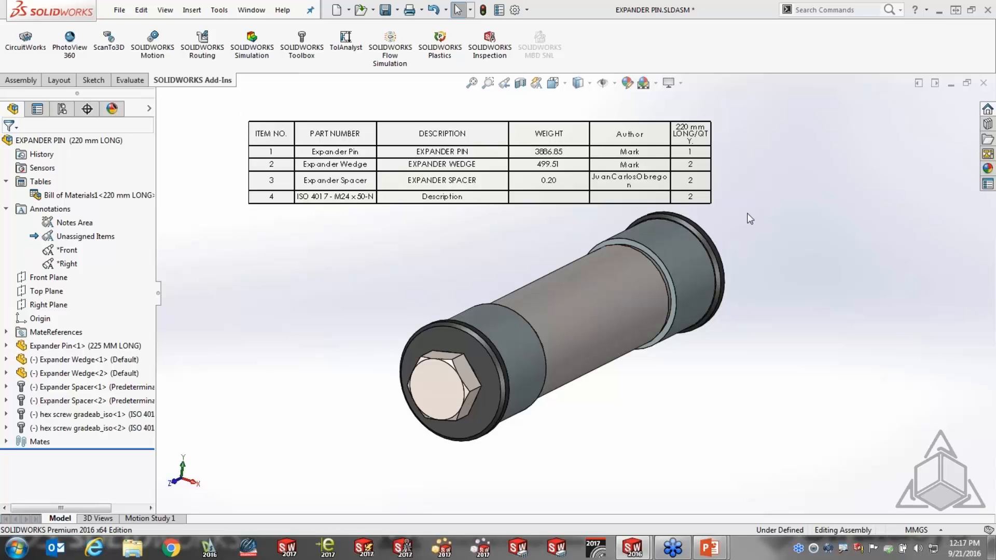
drag(555, 170, 409, 169)
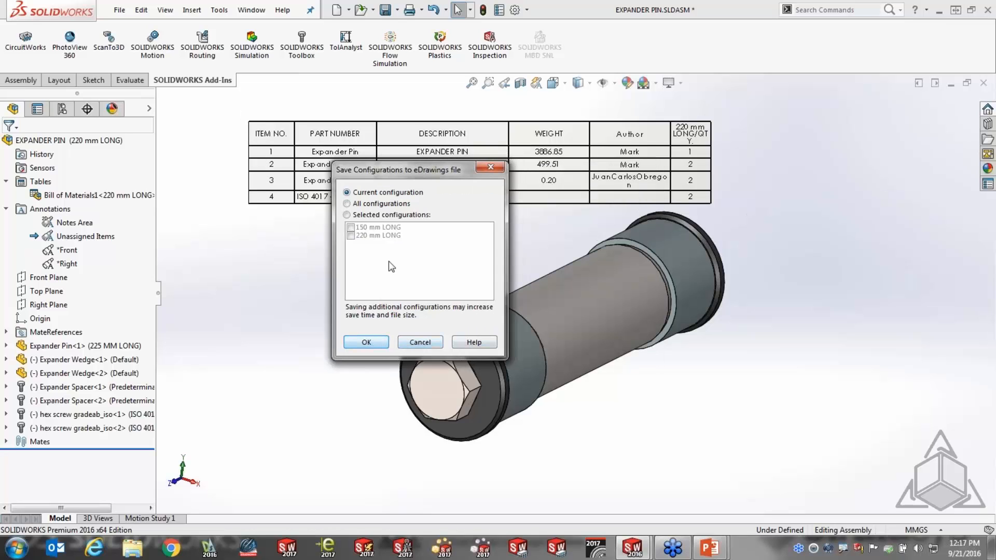
click(366, 341)
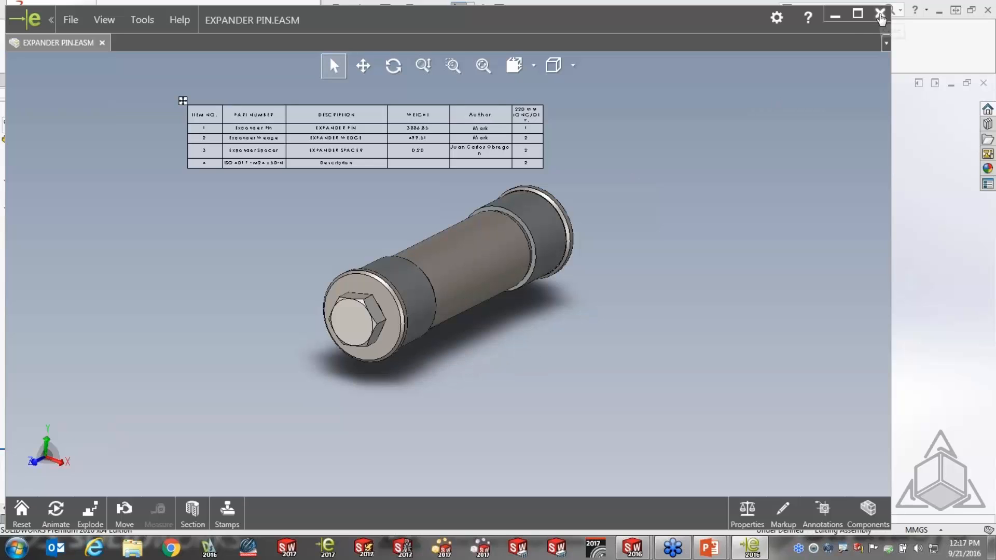
click(880, 14)
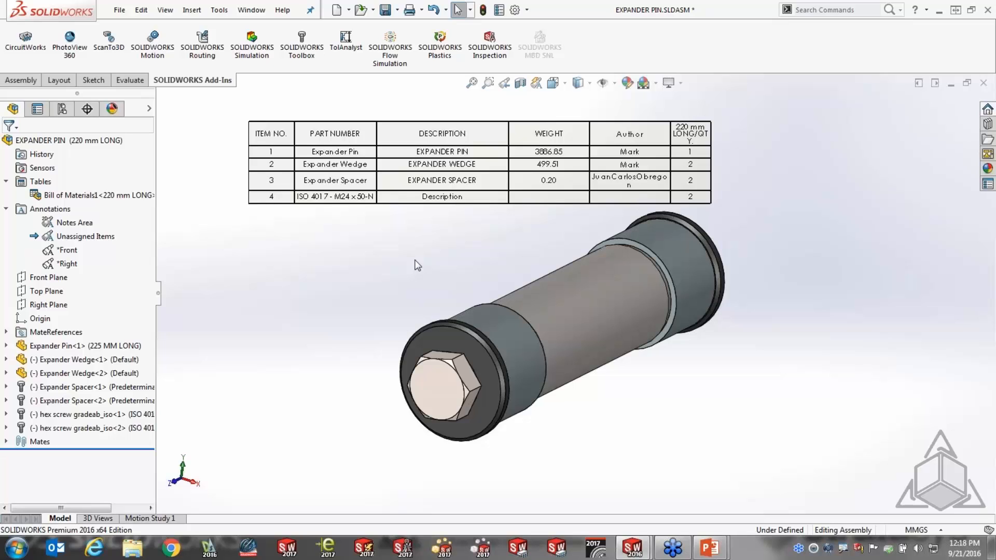
- Make a drawing from the assembly on a B (ANSI) Landscape sheet and place a single side view of the pin on it
click(119, 10)
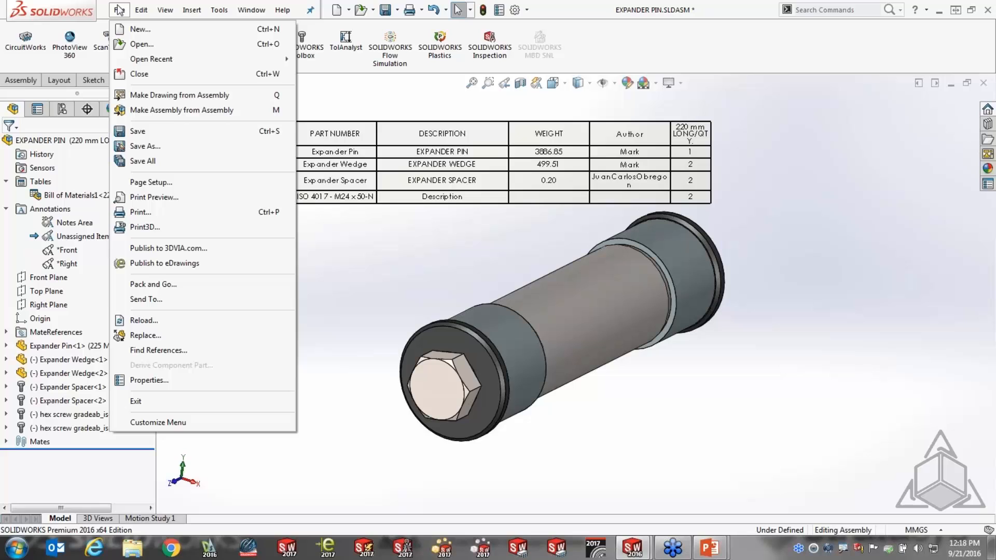
click(171, 95)
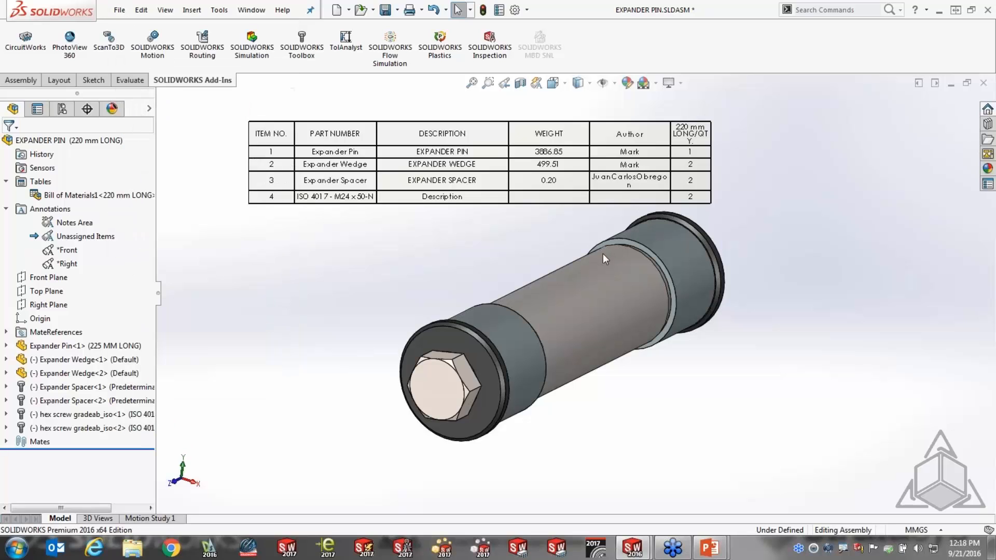
click(507, 423)
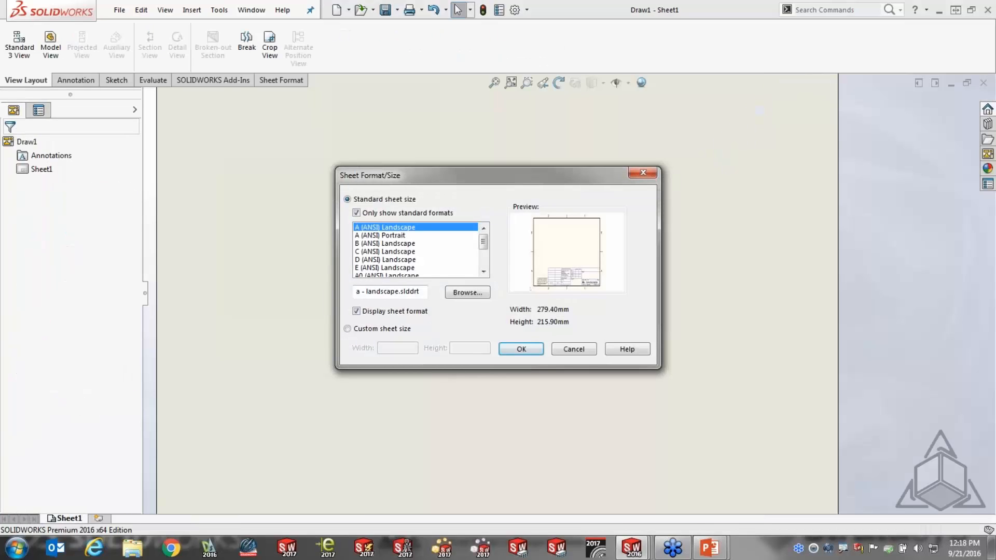
click(384, 243)
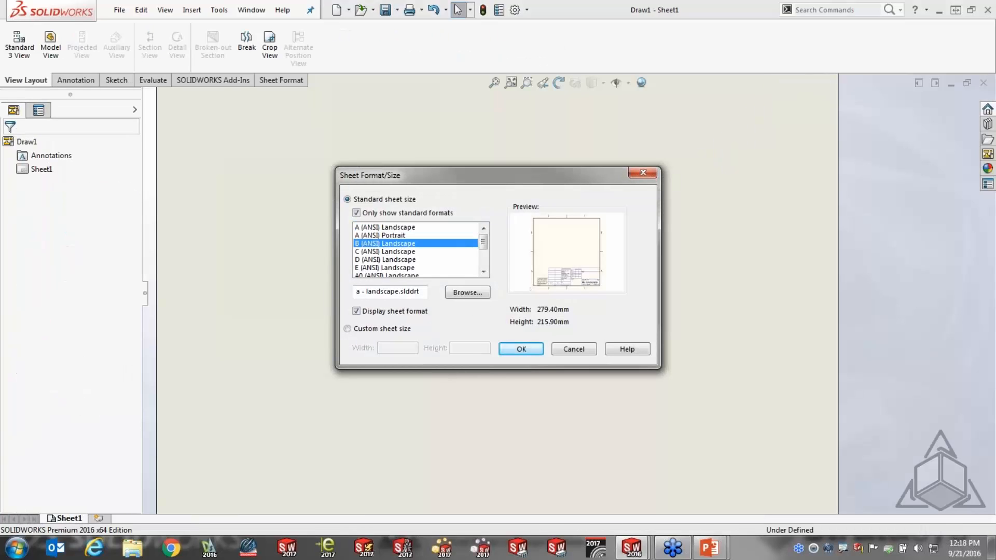
click(520, 349)
mouse_move(888, 250)
mouse_down()
mouse_move(419, 343)
mouse_move(441, 322)
mouse_up()
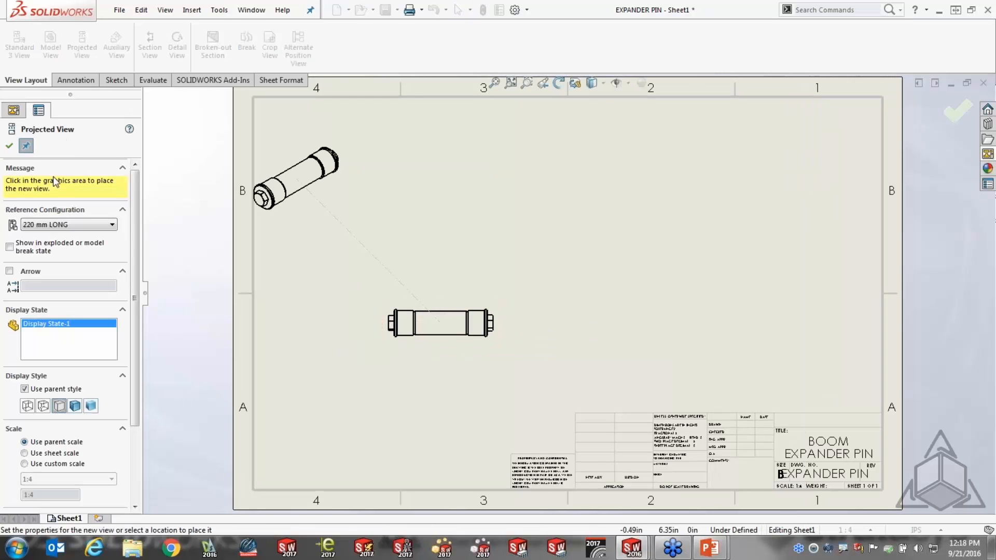
click(9, 146)
- Insert a bill of materials for the drawing view as a linked copy of Bill of Materials1, placed at the sheet border's upper-left corner
key(s)
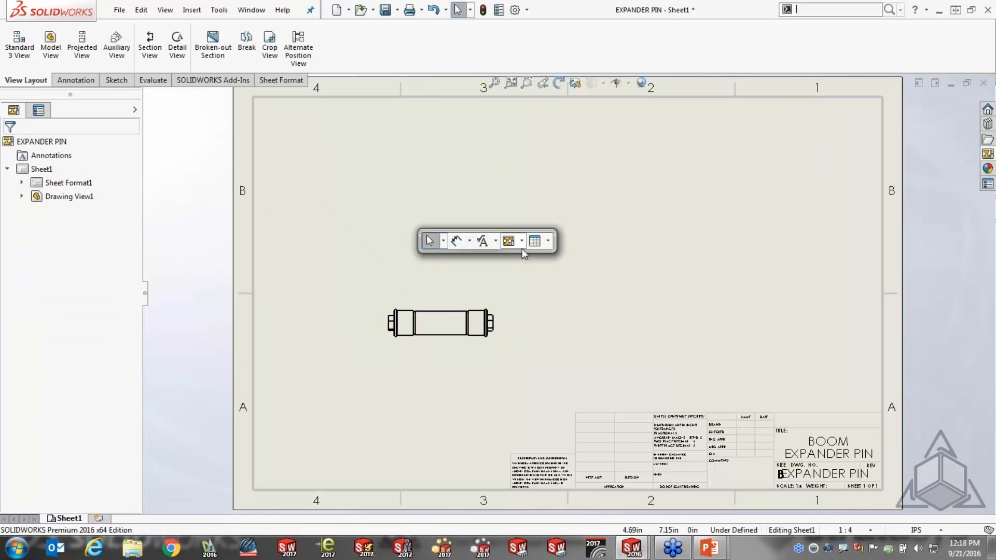
click(549, 242)
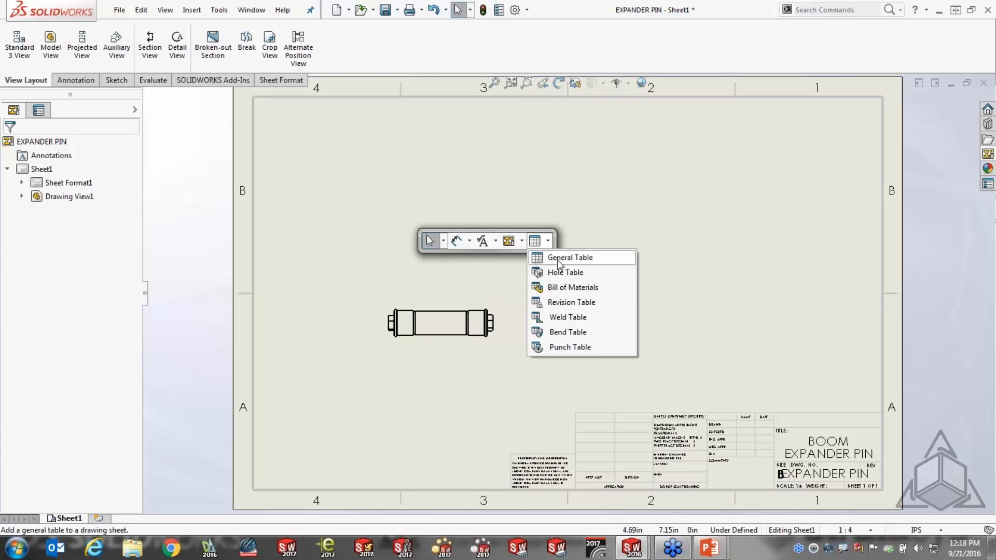
click(571, 287)
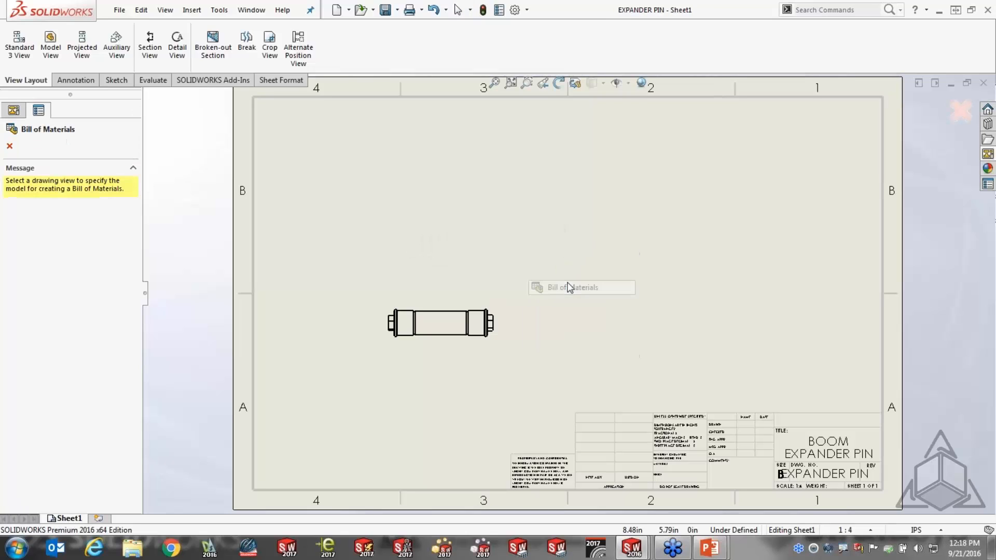
click(440, 304)
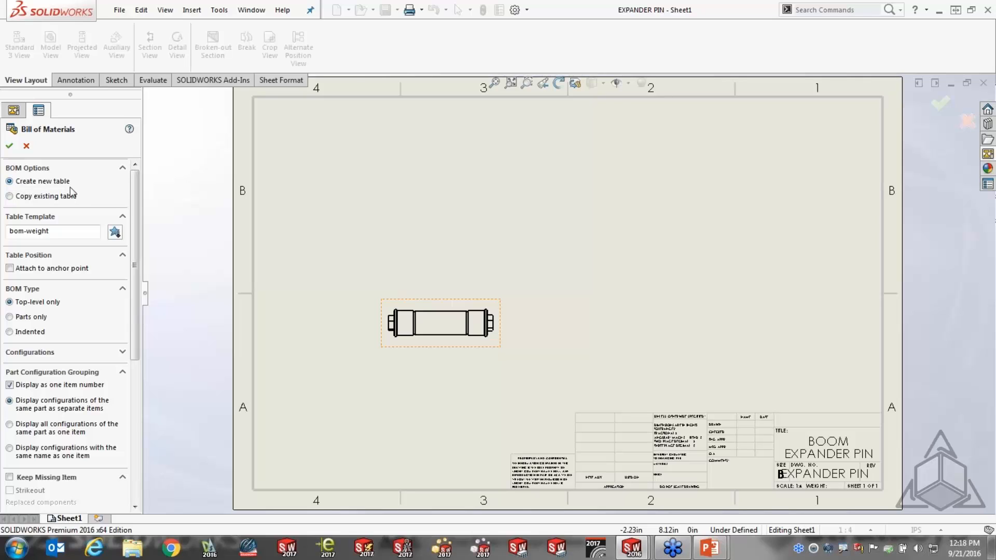
click(9, 196)
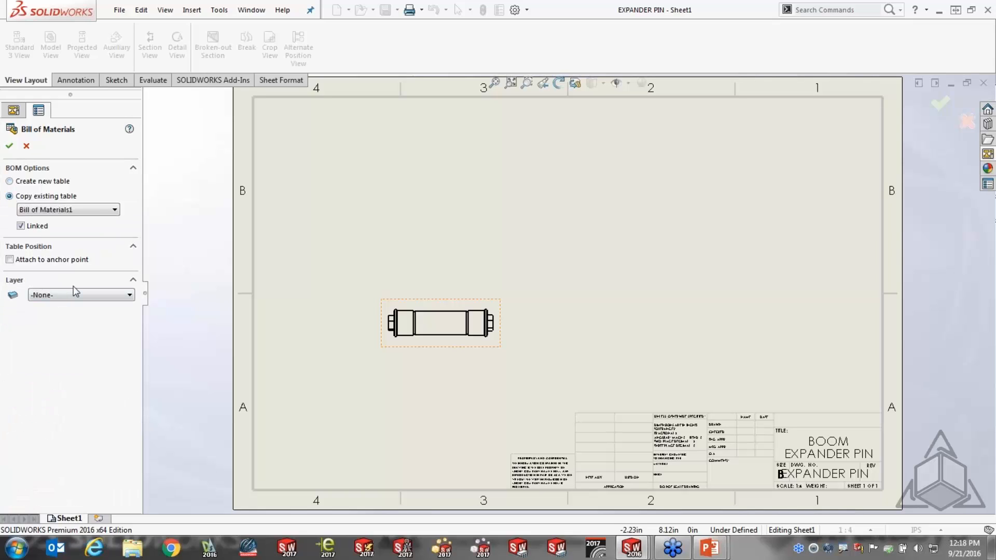
click(113, 210)
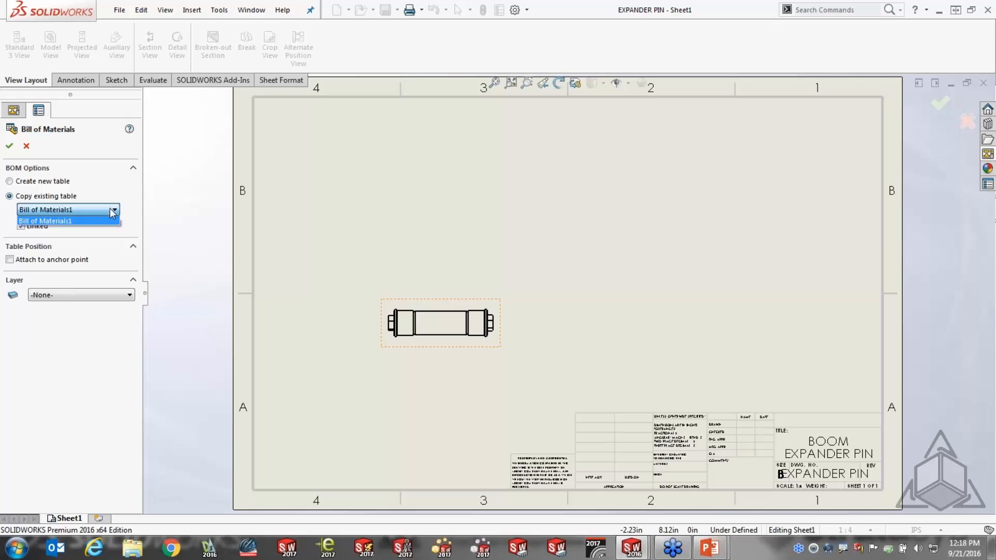
click(113, 211)
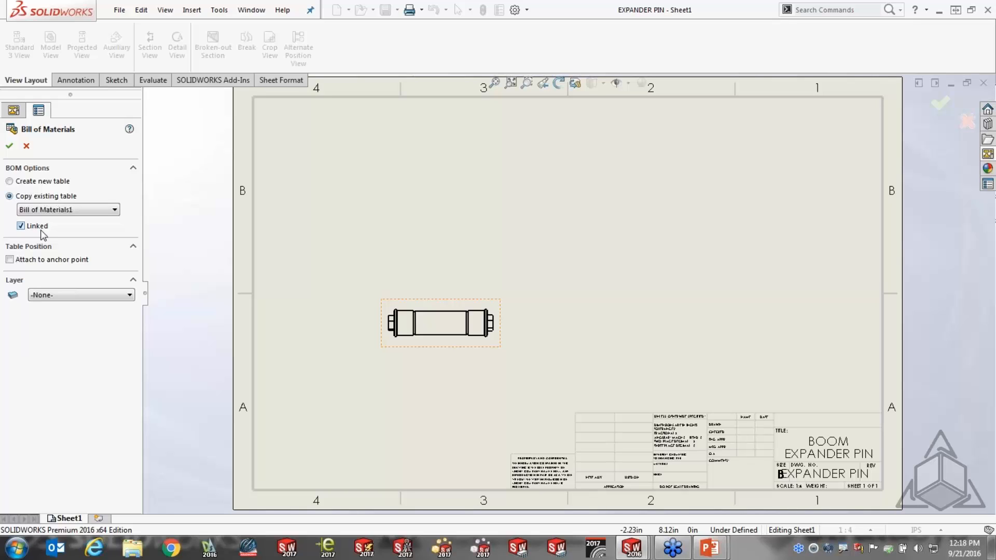
click(10, 145)
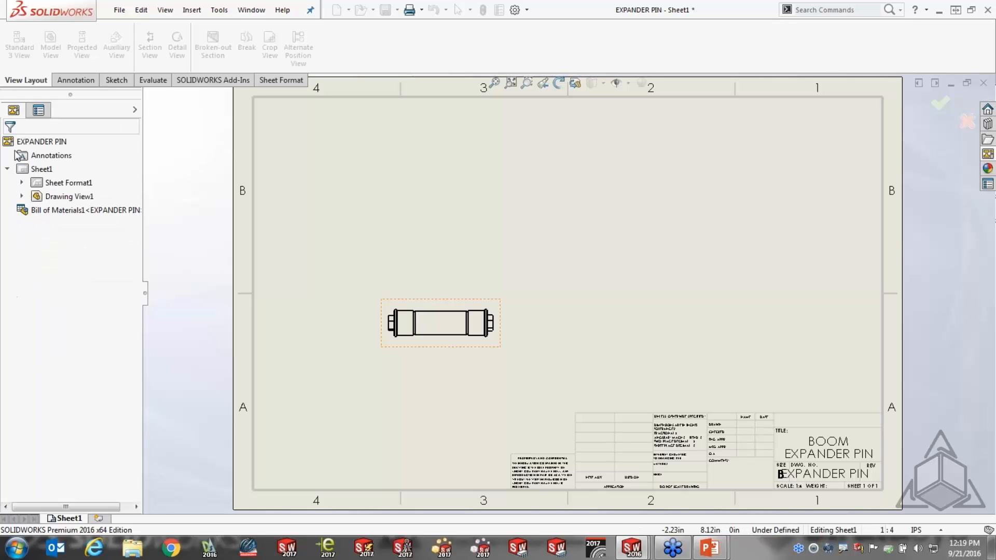
click(263, 111)
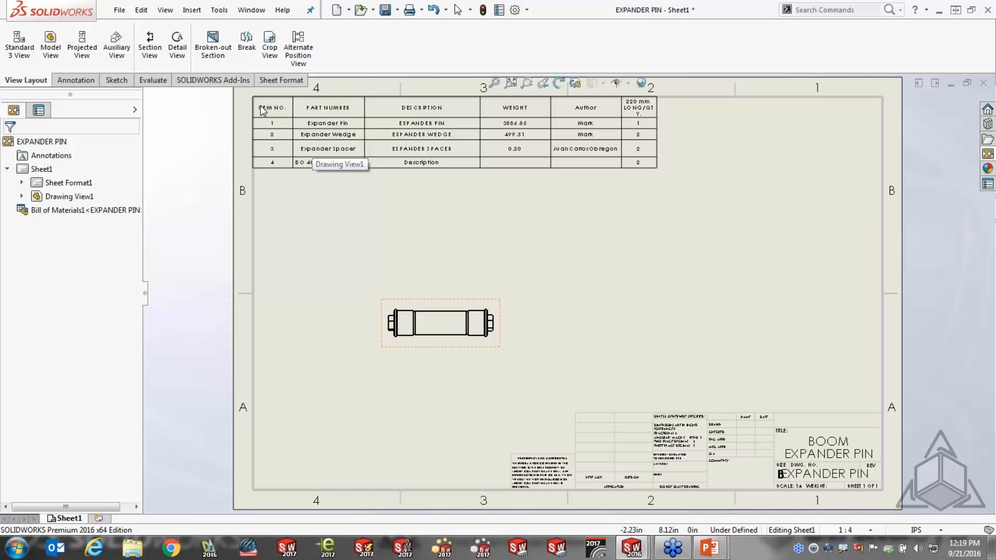
- Move the pin's drawing view up to just below the bill of materials
click(687, 262)
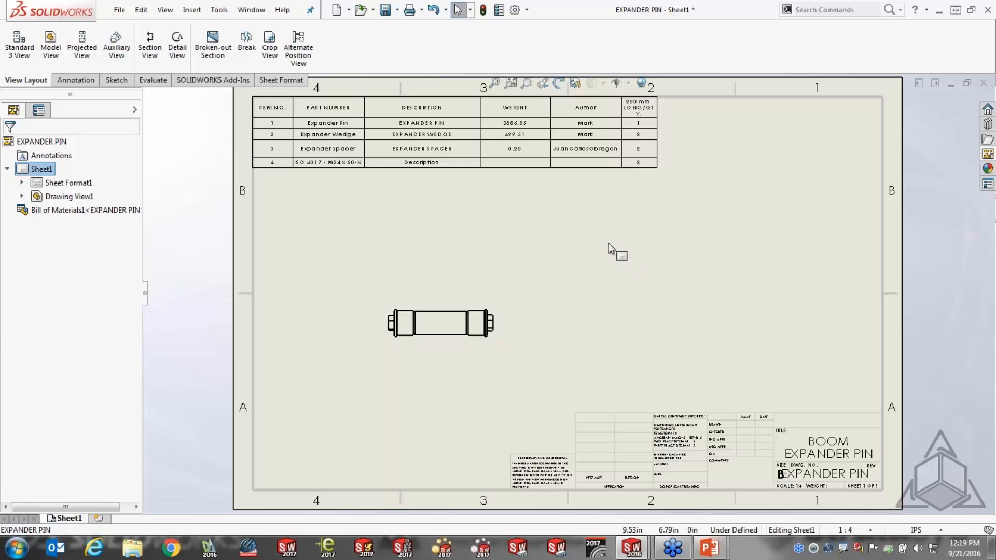
middle_drag(608, 248, 611, 269)
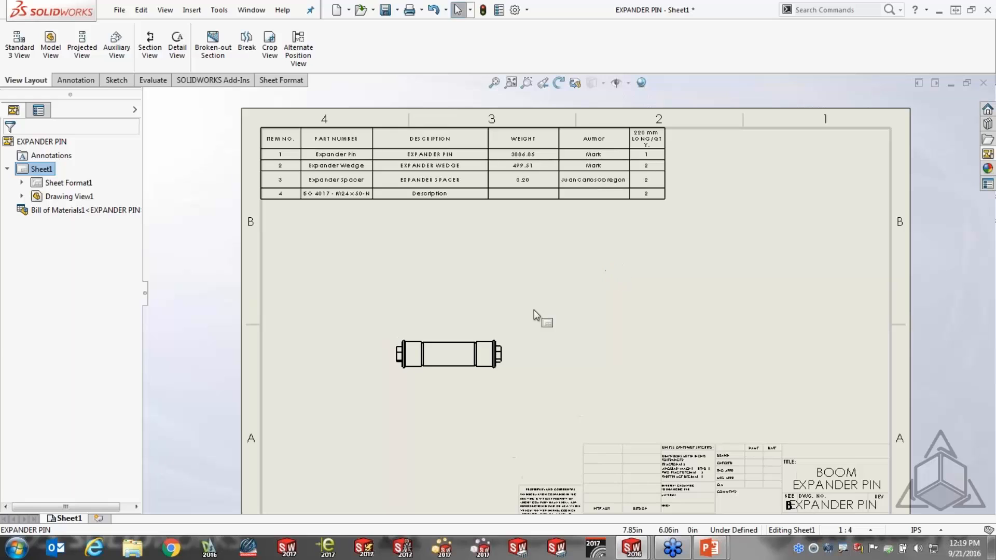
drag(480, 347, 478, 245)
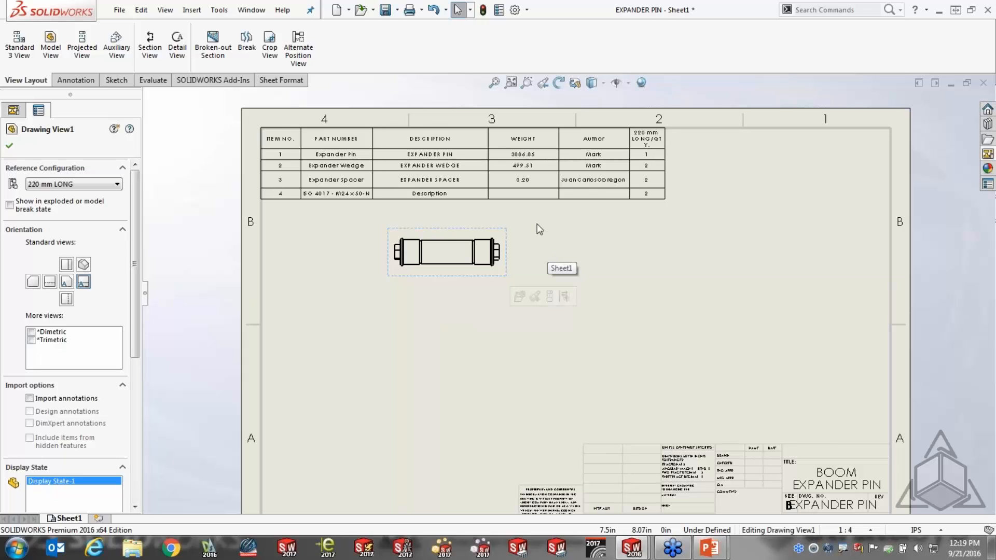
- Switch to the EXPANDER PIN assembly and add three more copies of the ISO 4017 - M24 x 50-N hex screw
click(252, 10)
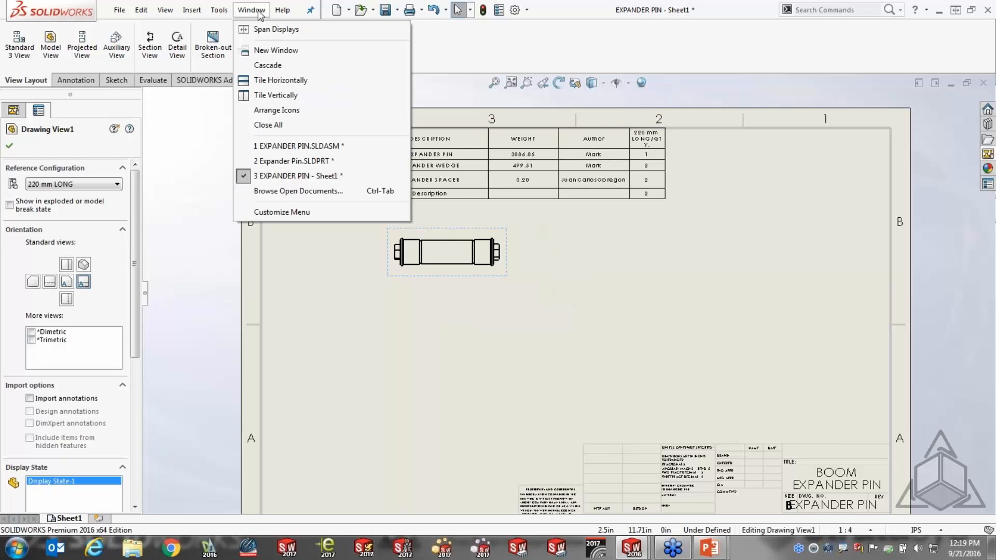
click(289, 145)
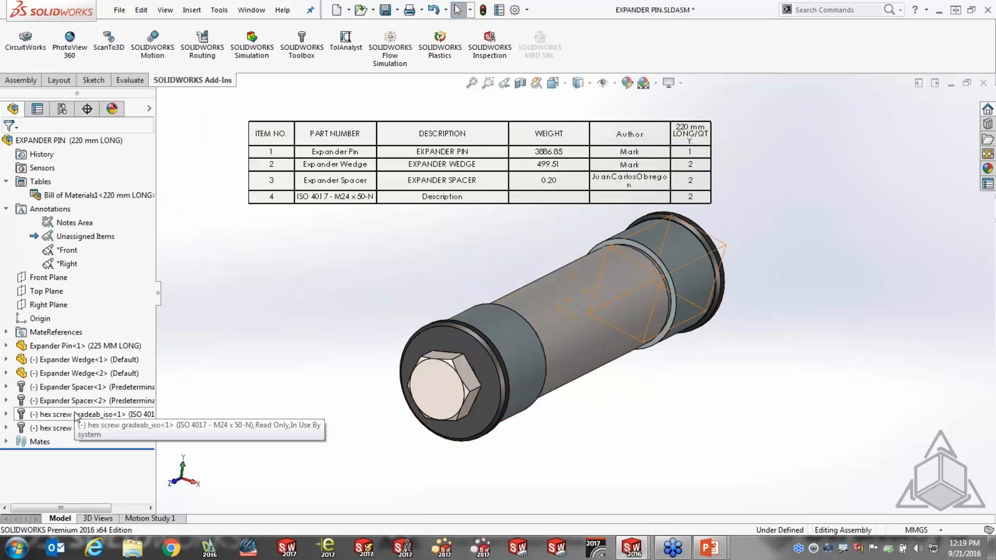
ctrl+drag(76, 415, 401, 304)
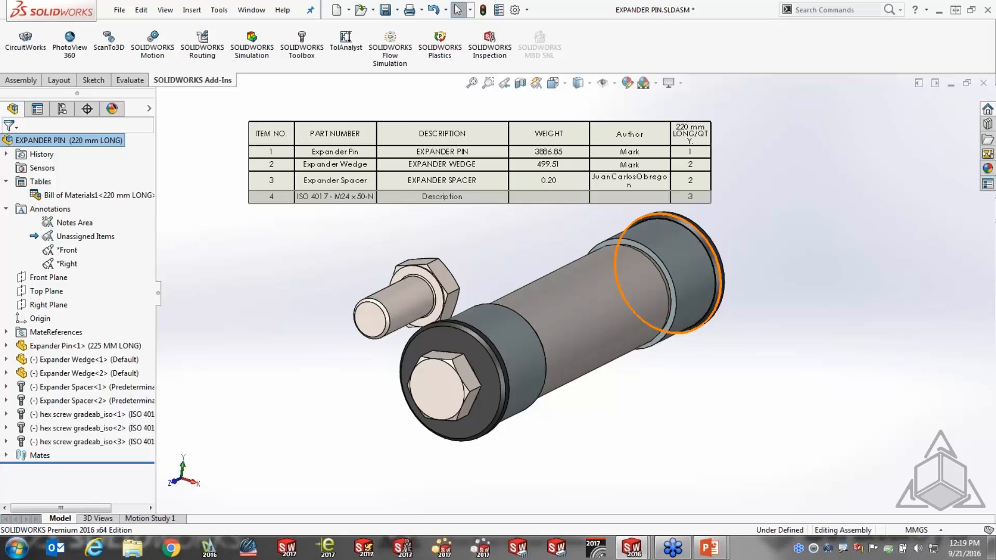
click(606, 199)
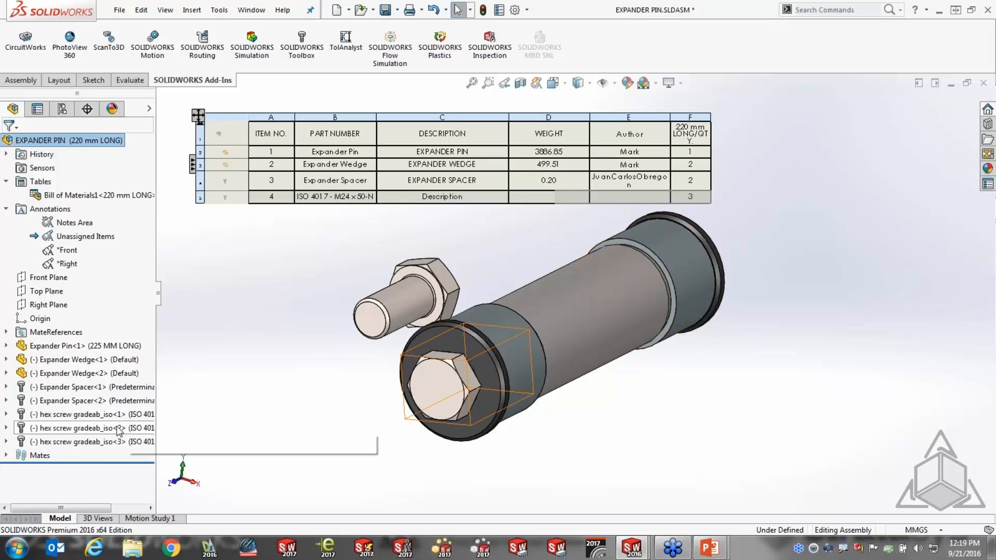
click(96, 441)
key(ctrl+v)
key(ctrl+v)
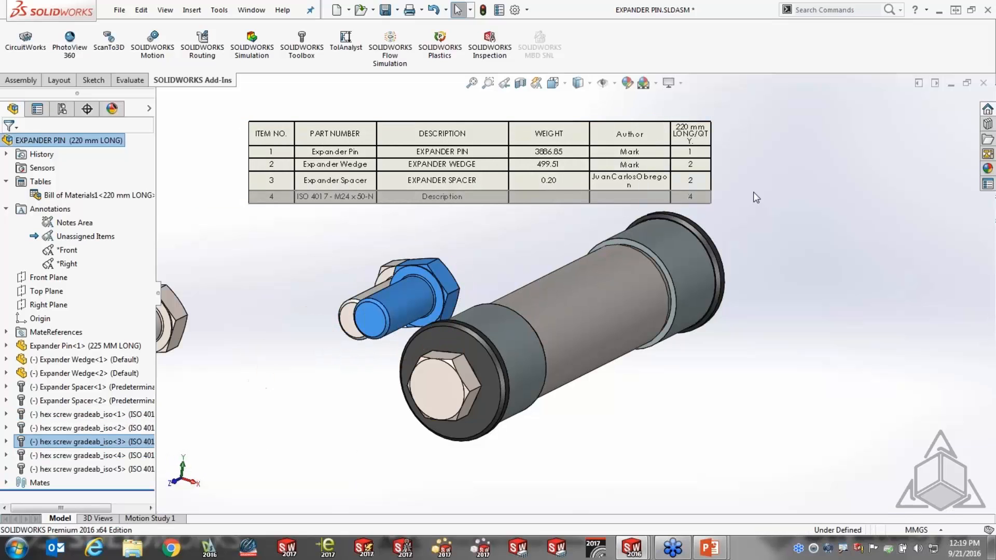
- Return to the drawing sheet and widen the WEIGHT column of its bill of materials to about three and a half times its width
click(252, 10)
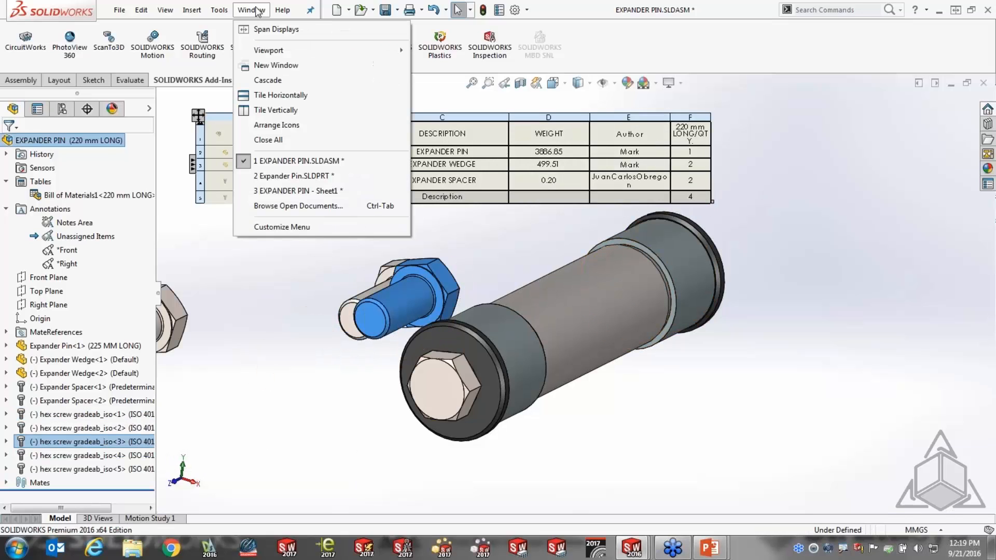
click(289, 191)
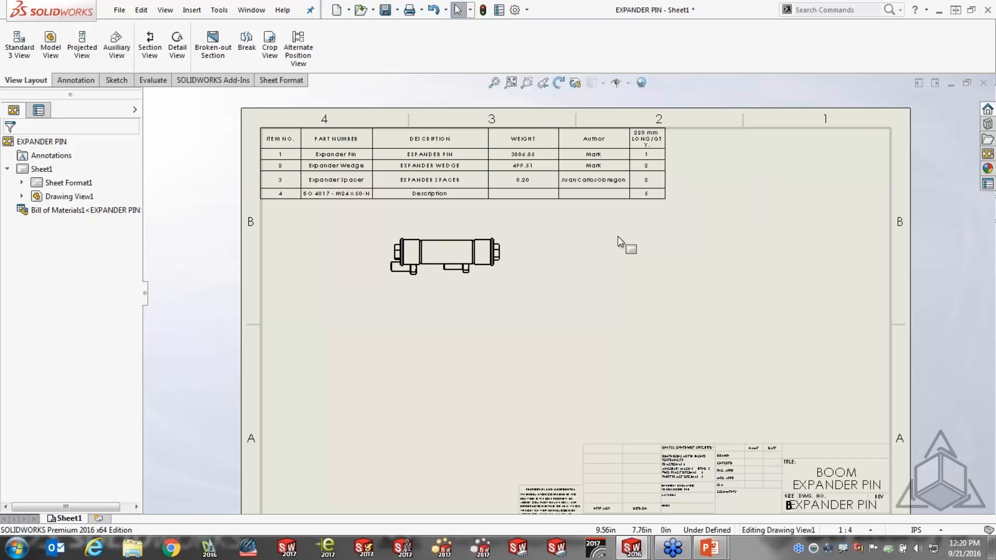
mouse_move(561, 136)
drag(560, 124, 732, 126)
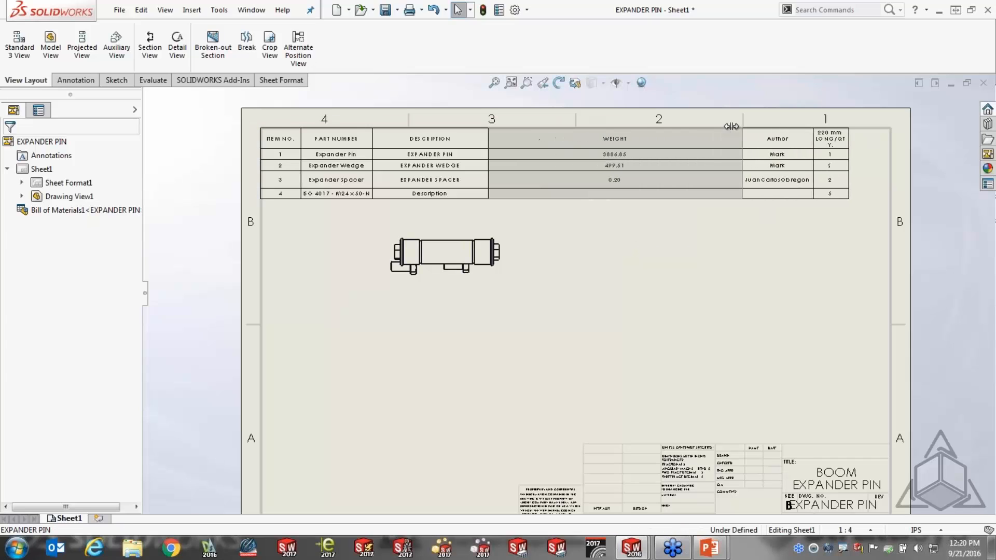
click(620, 339)
- Switch to the EXPANDER PIN assembly and attach a circular item-number balloon to the far Expander Wedge, placed up and to its right
click(251, 9)
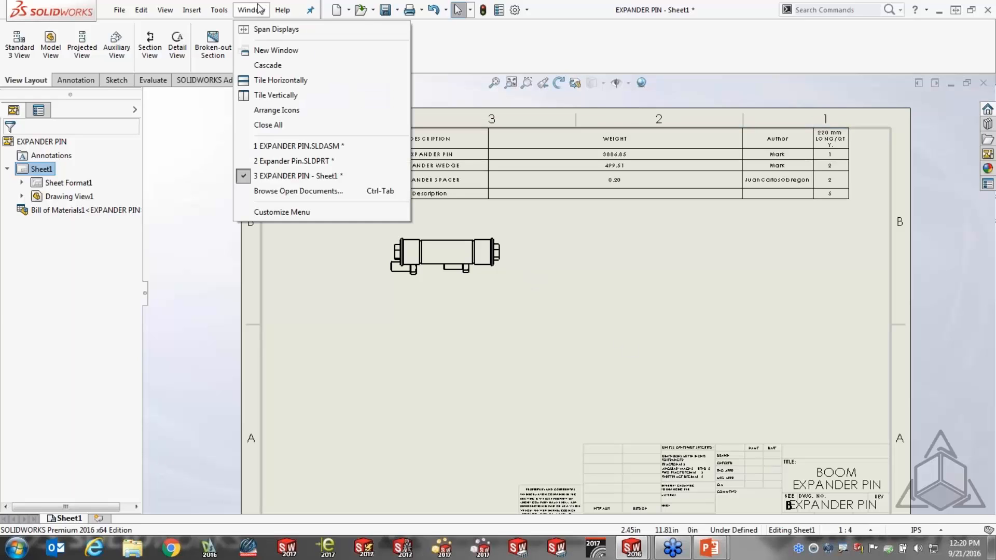
click(300, 147)
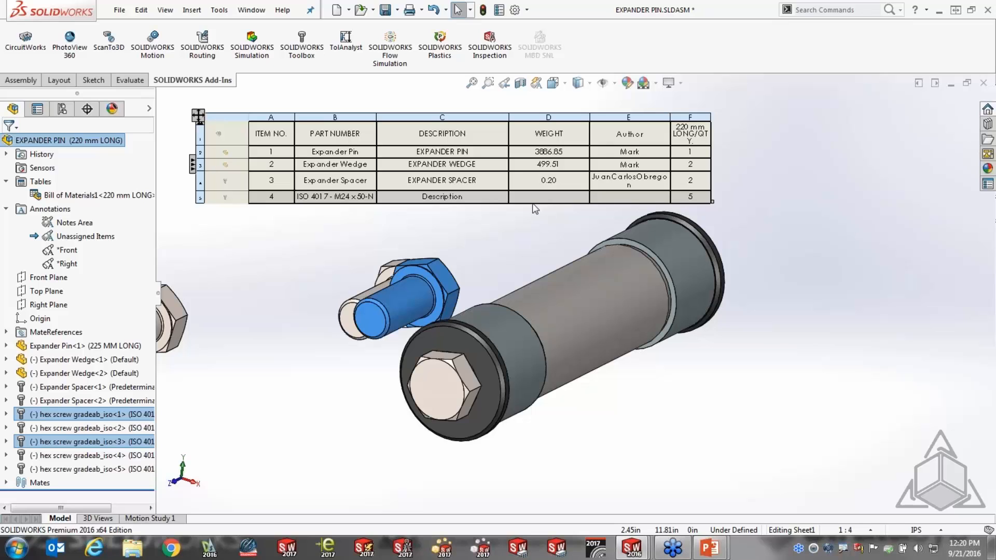
click(305, 267)
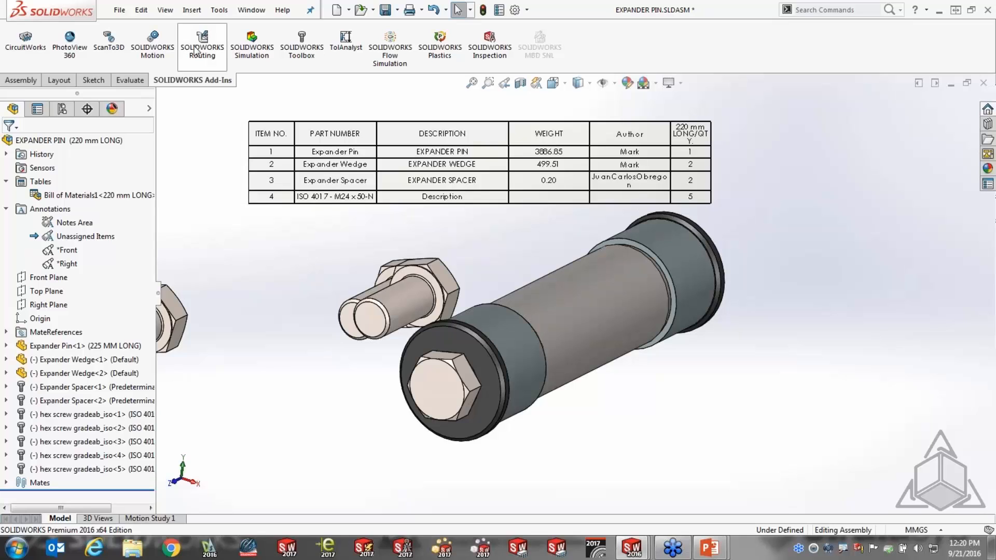
click(193, 10)
mouse_move(222, 369)
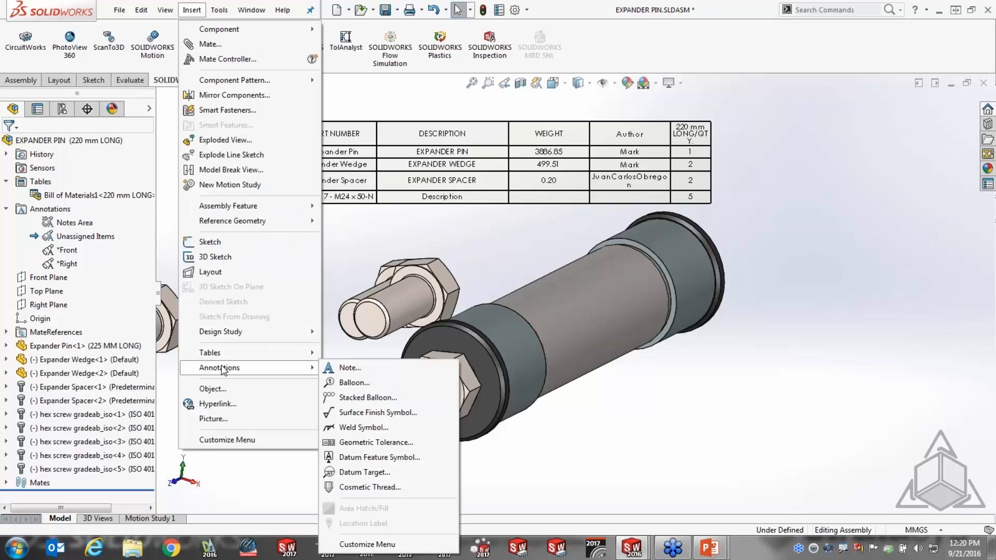
click(354, 382)
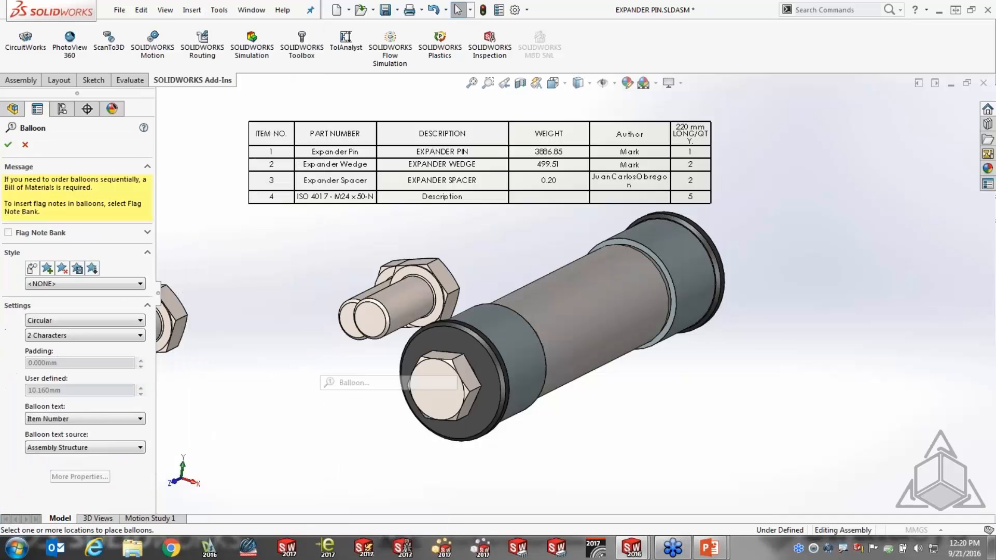
click(690, 279)
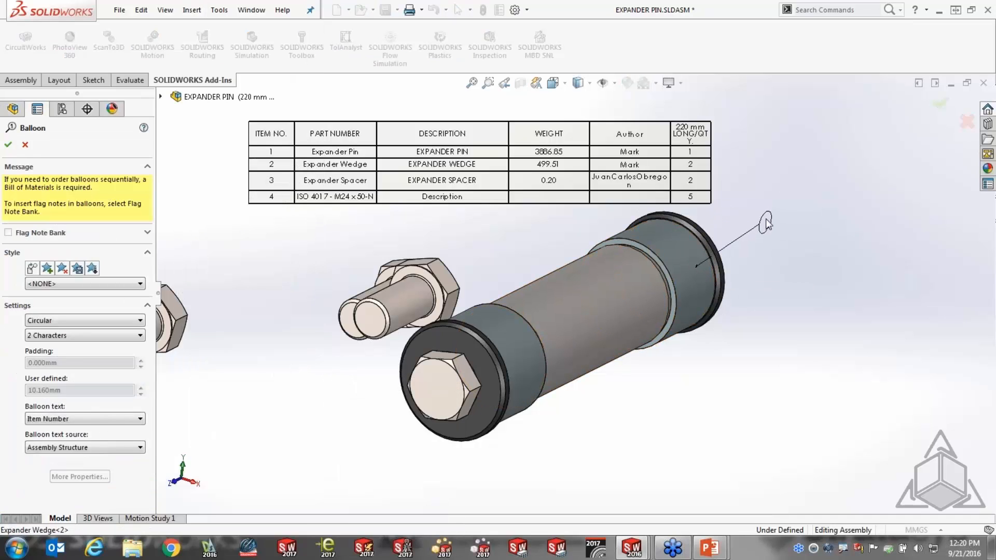
click(765, 223)
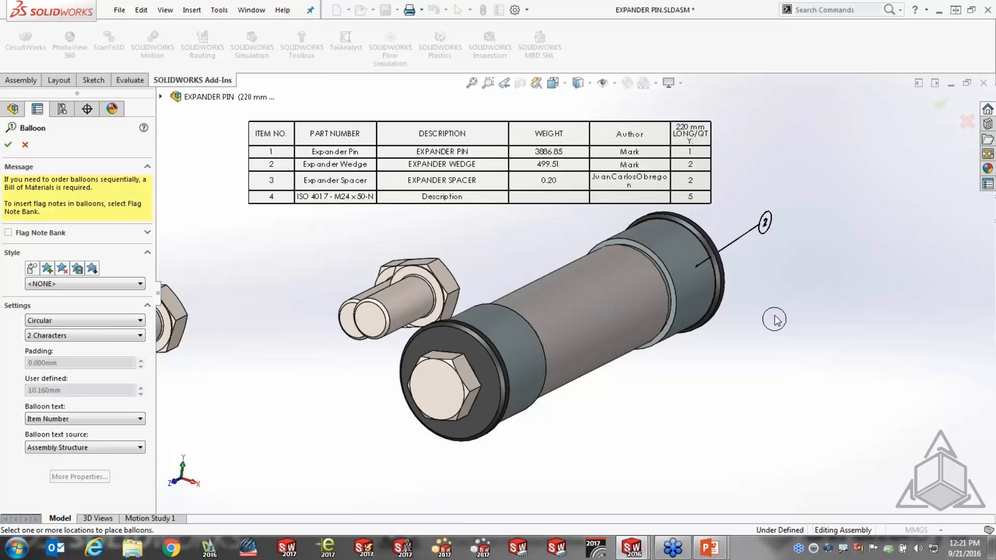
key(Escape)
- Change the wedge balloon's text source to Bill of Materials1
click(765, 223)
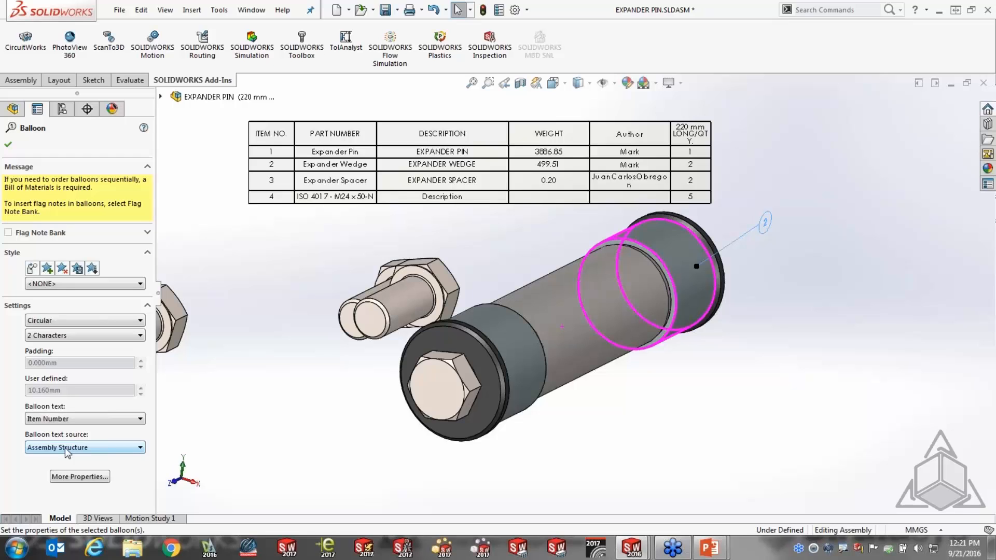
click(145, 447)
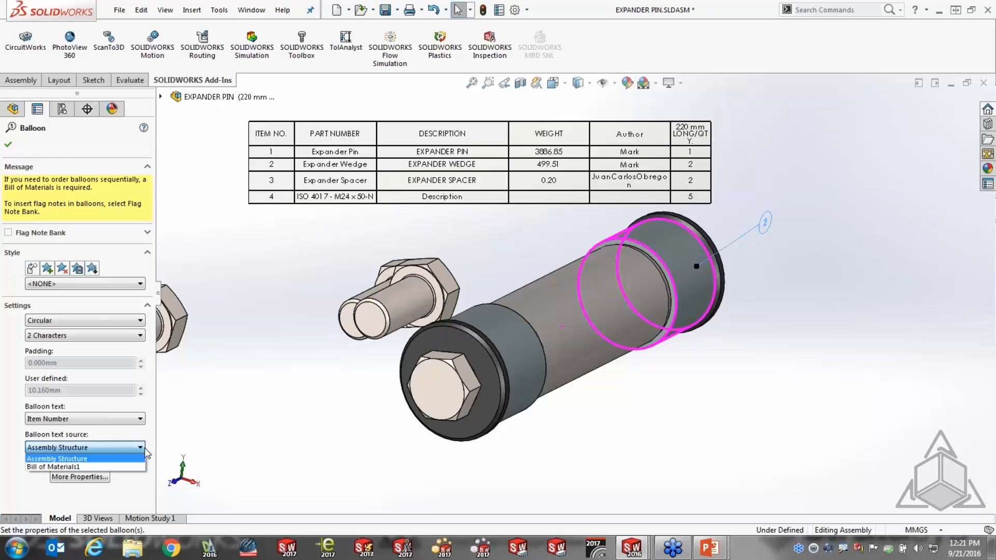
click(66, 467)
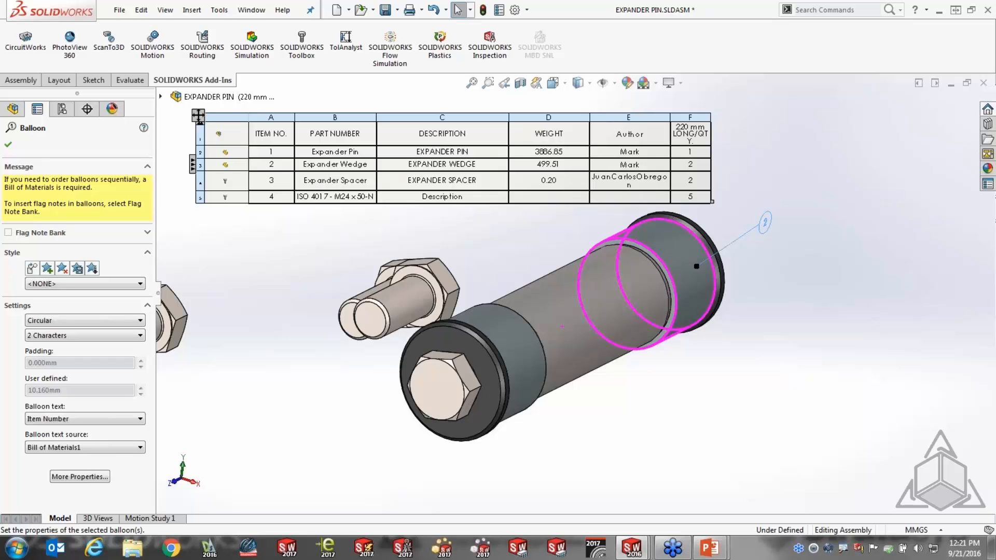
click(8, 145)
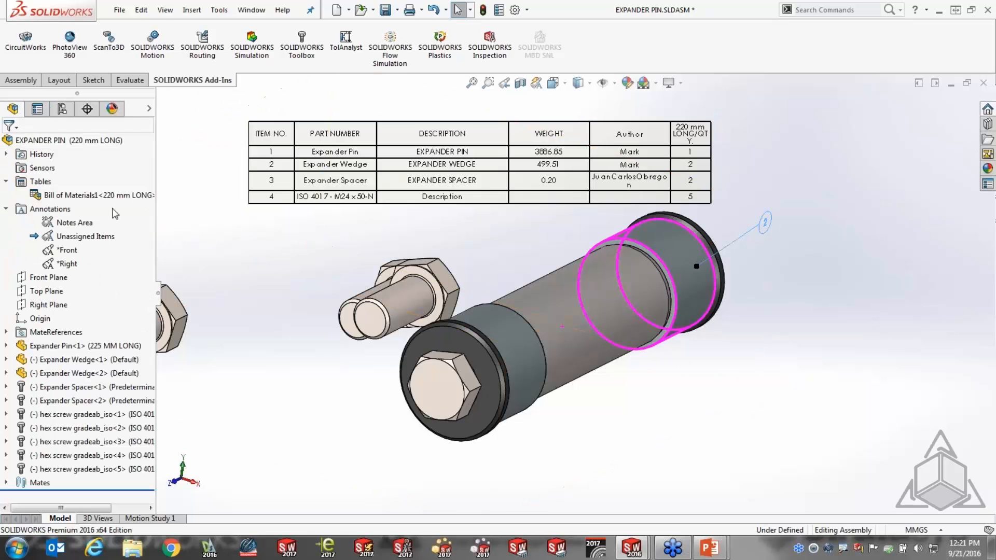
- Hide the Notes Area annotation view that holds the bill of materials, and show it again
right_click(94, 200)
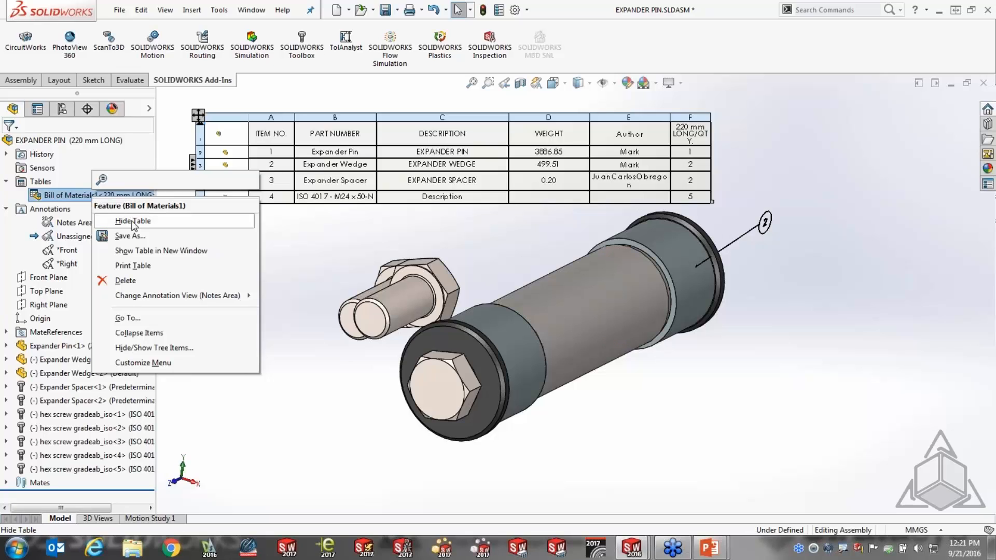
click(336, 241)
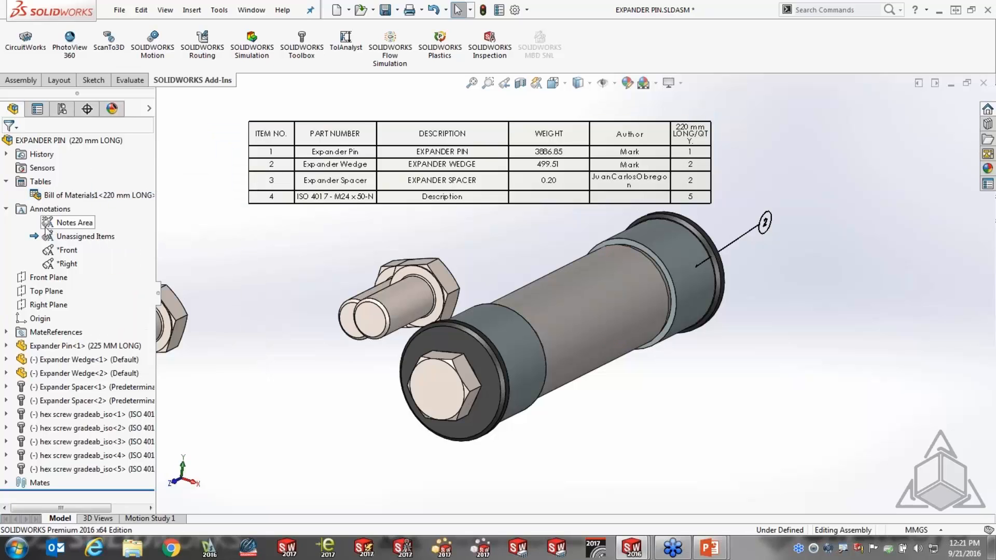
right_click(75, 223)
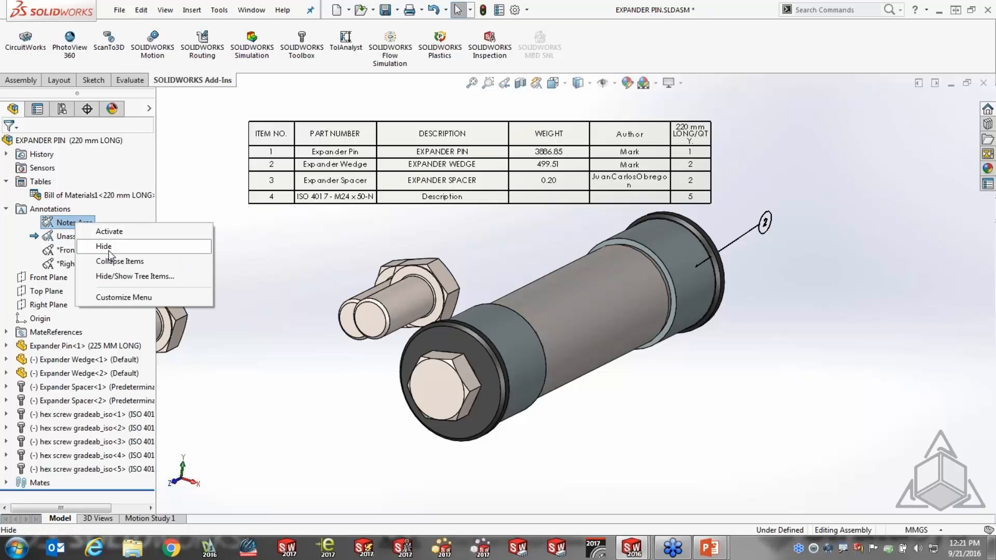
click(109, 247)
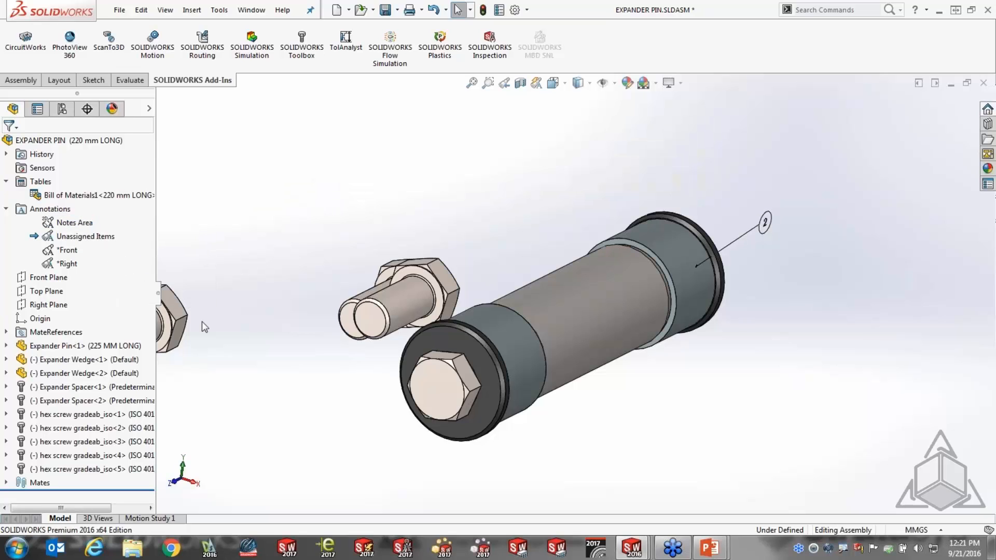
right_click(65, 224)
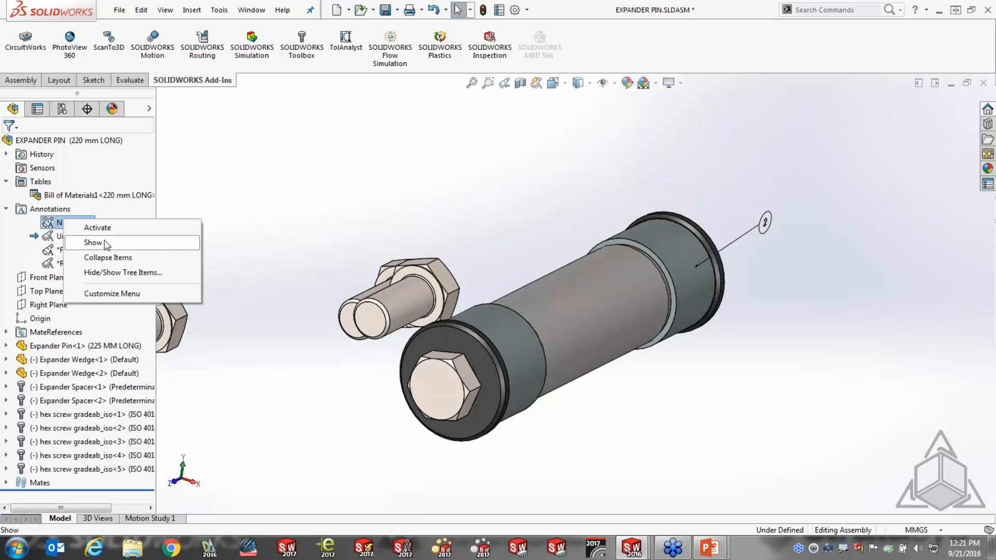
click(100, 240)
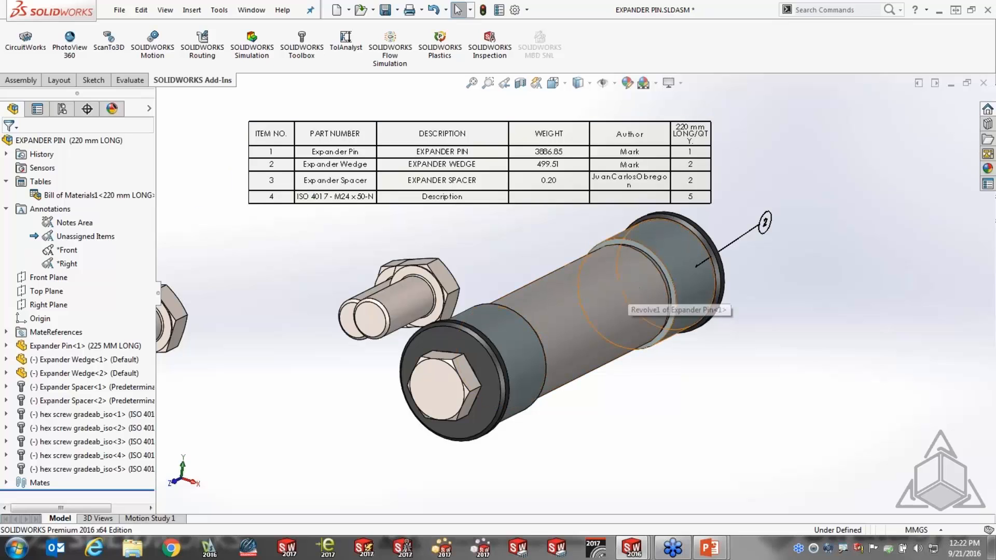
- Close the assembly, its drawing and the Expander Pin part, discarding the part's unsaved changes
click(984, 89)
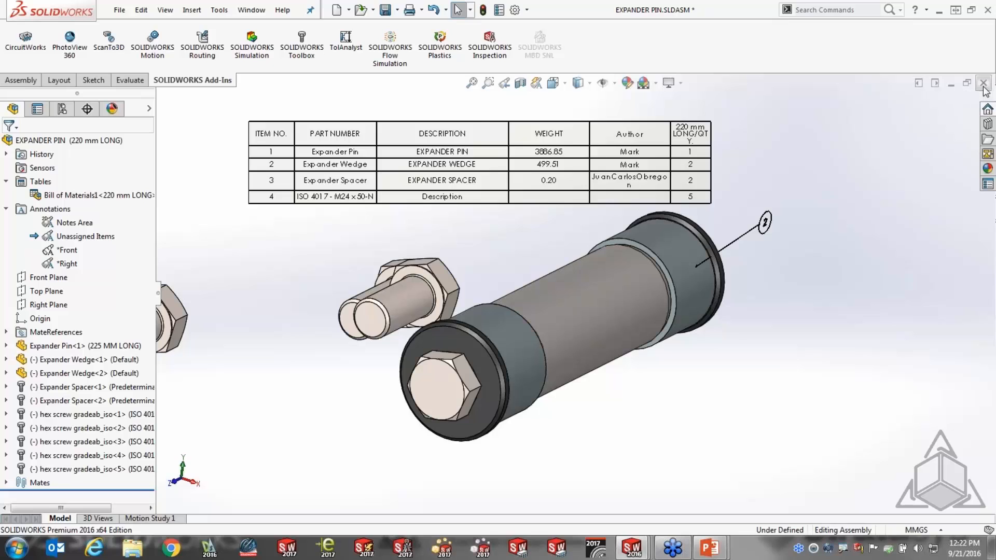
click(716, 248)
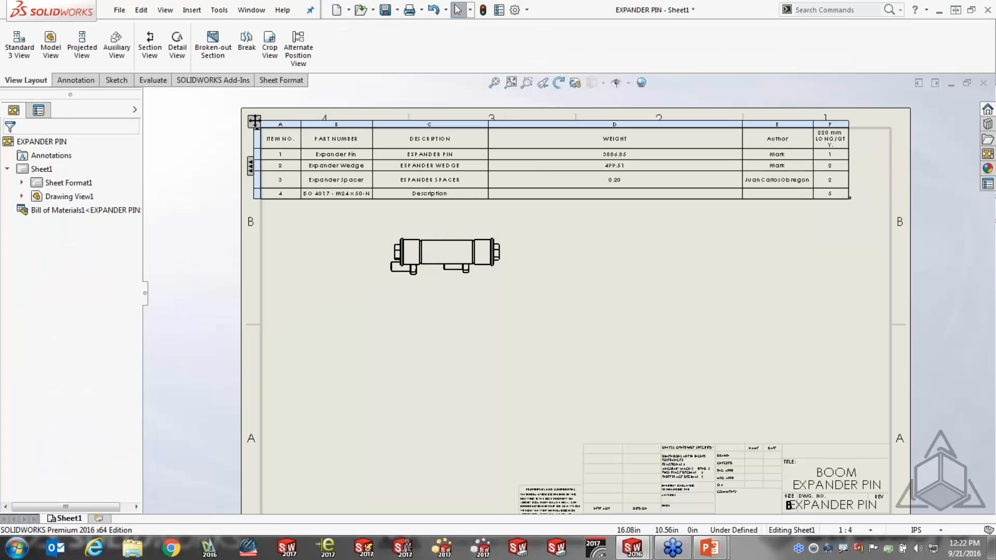
click(983, 83)
click(712, 246)
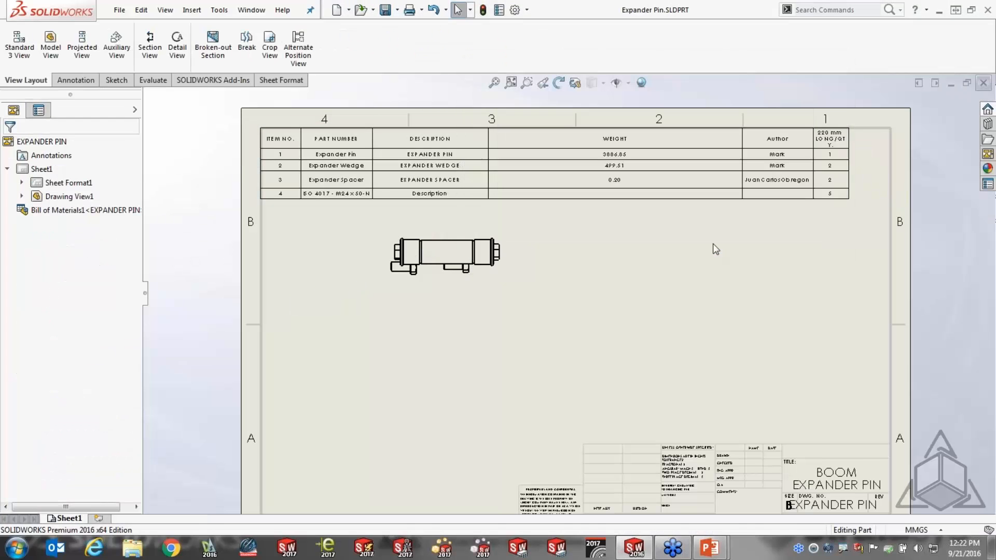
click(984, 84)
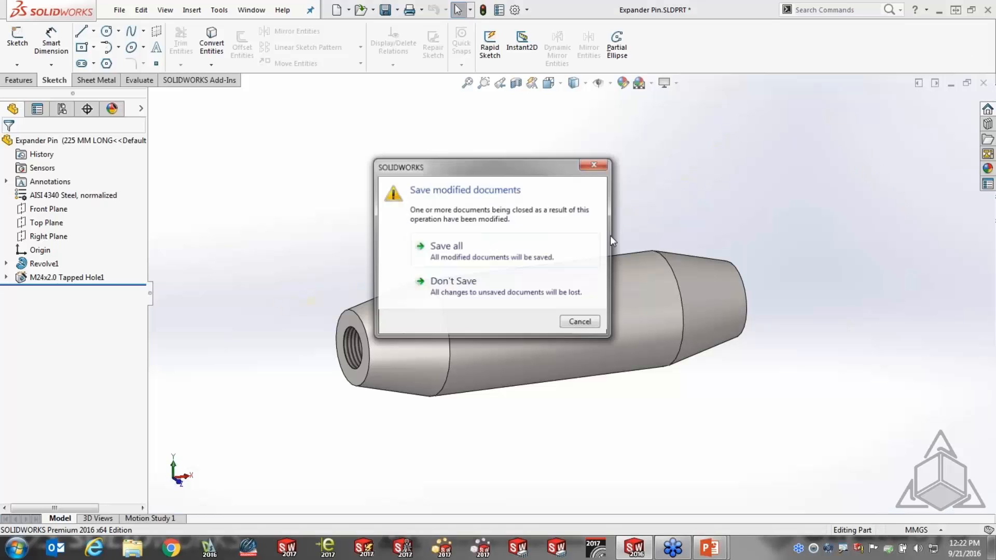
click(478, 294)
- Open the recent assembly 00015240.SLDASM and open its cover component P00015201 as a separate part
click(123, 11)
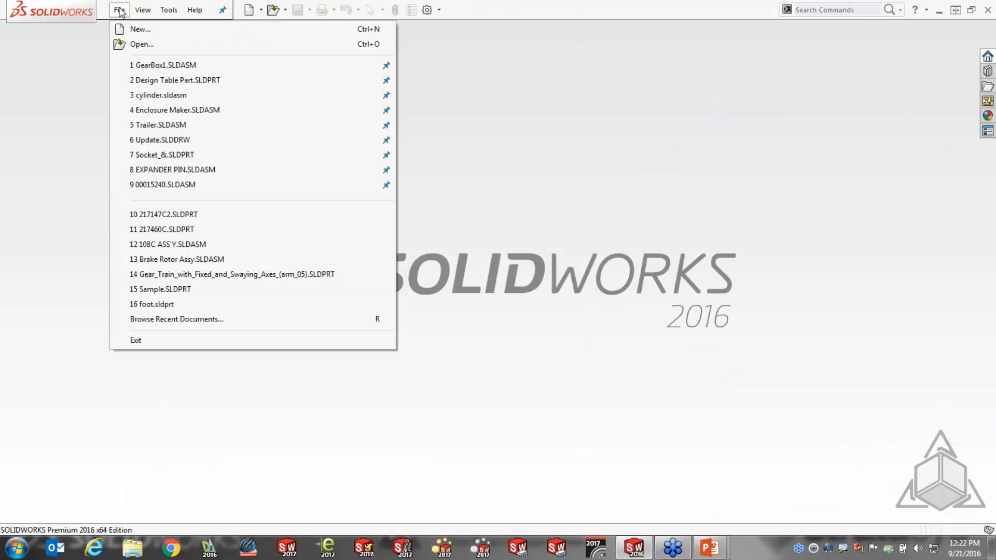
click(161, 187)
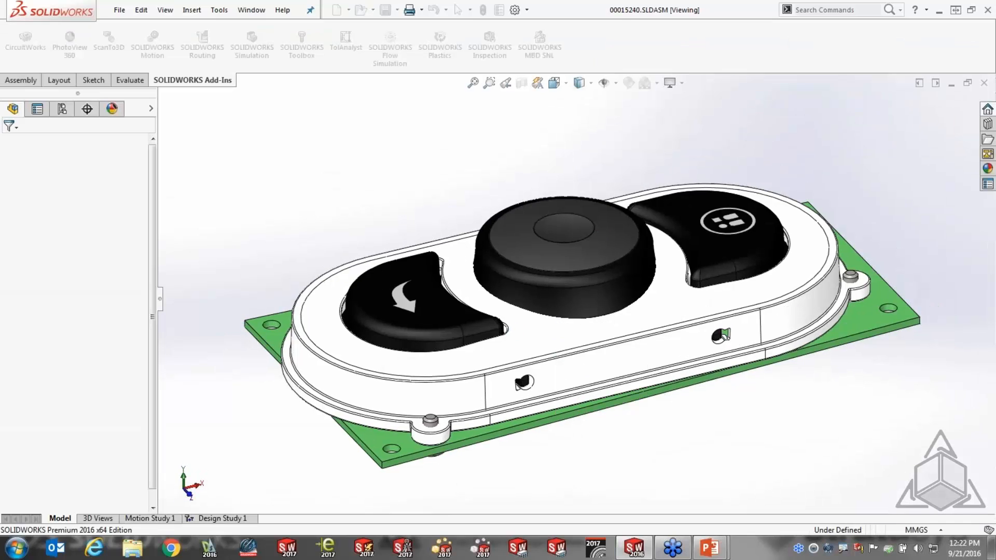
right_click(549, 343)
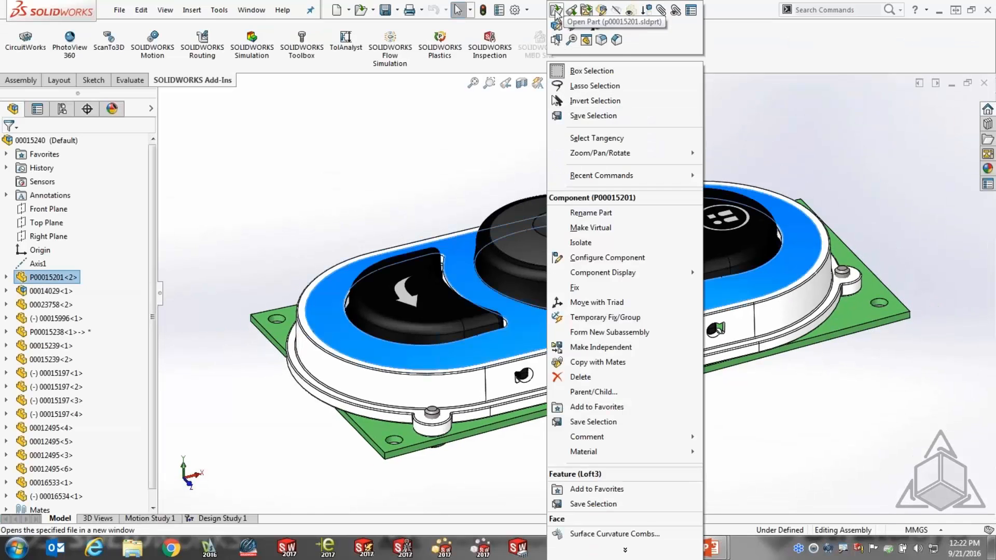
click(571, 24)
scroll(534, 294, up, 2)
middle_drag(534, 286, 597, 339)
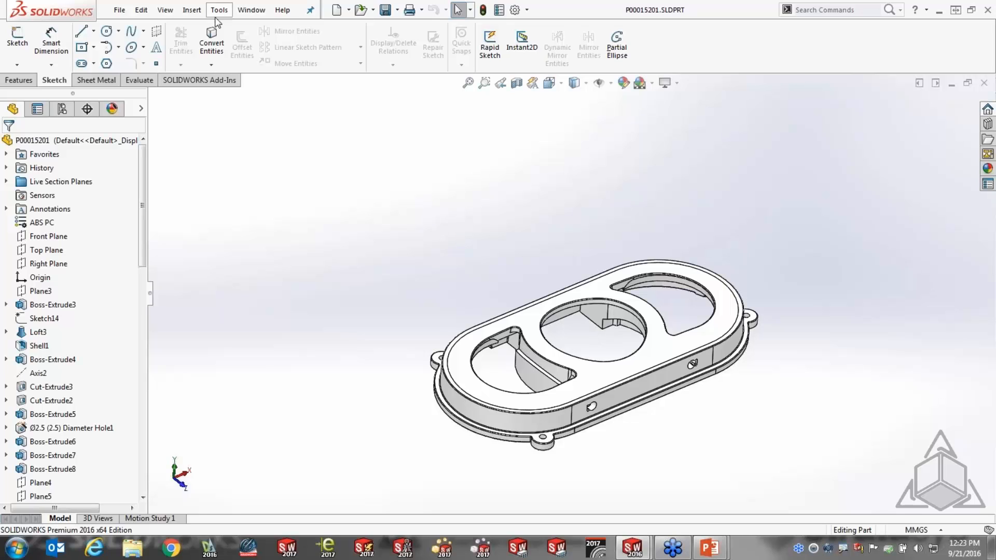
- Start a title block table in the part with 8 columns and 8 rows
click(191, 10)
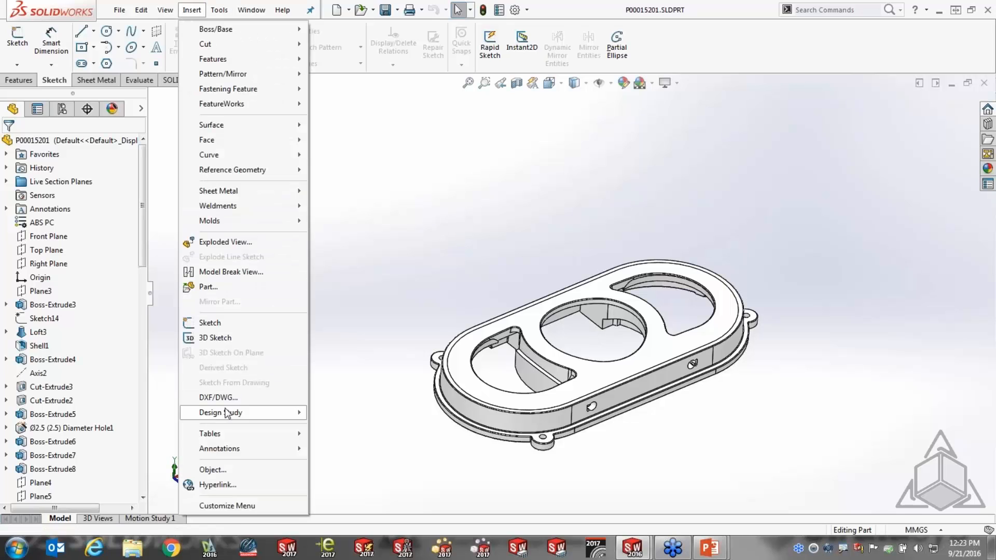
mouse_move(224, 439)
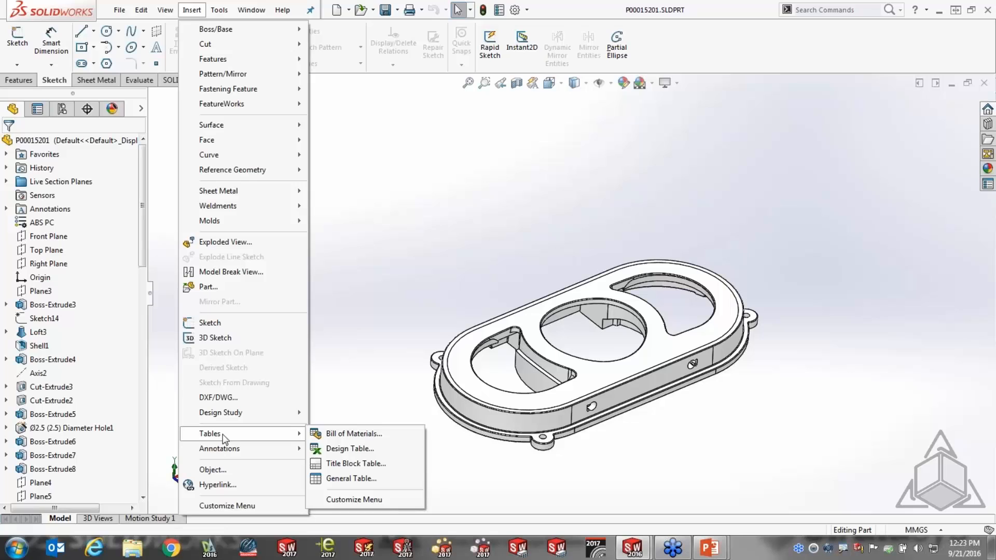
click(376, 464)
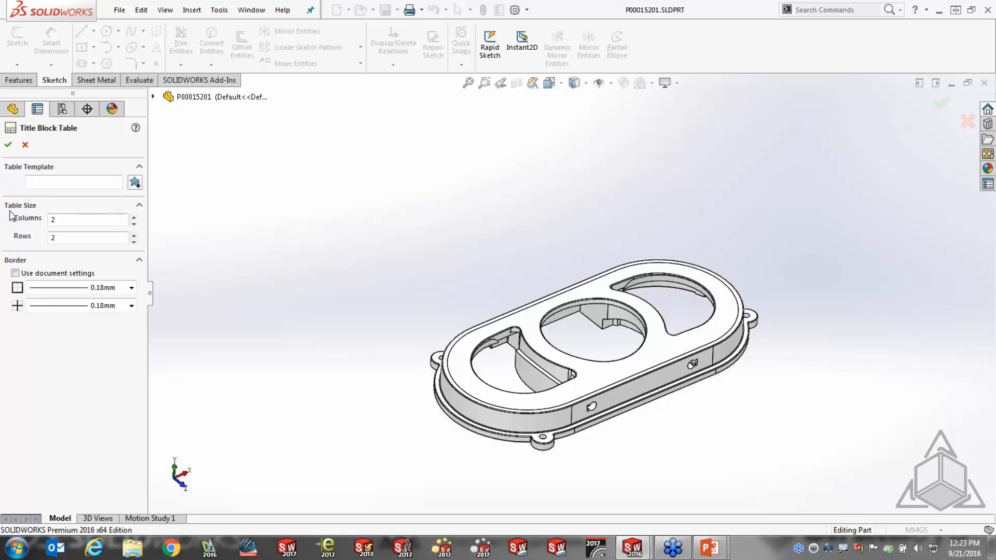
click(134, 216)
click(134, 216)
click(134, 218)
click(134, 217)
click(134, 217)
click(134, 235)
click(134, 234)
click(134, 234)
click(134, 235)
click(134, 235)
click(133, 234)
- Assign the title block table to the Notes Area and place it above and to the left of the part
click(8, 144)
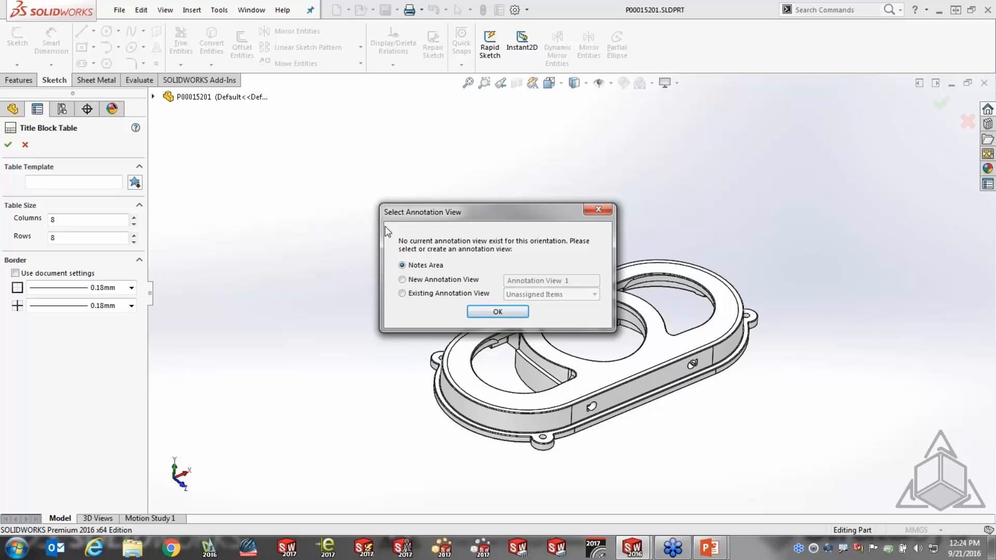
click(499, 312)
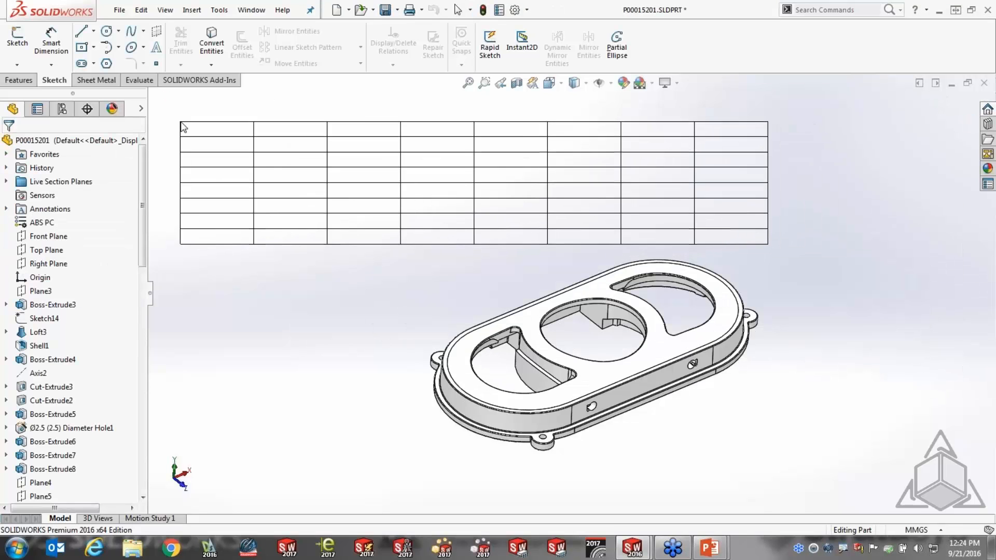
click(175, 112)
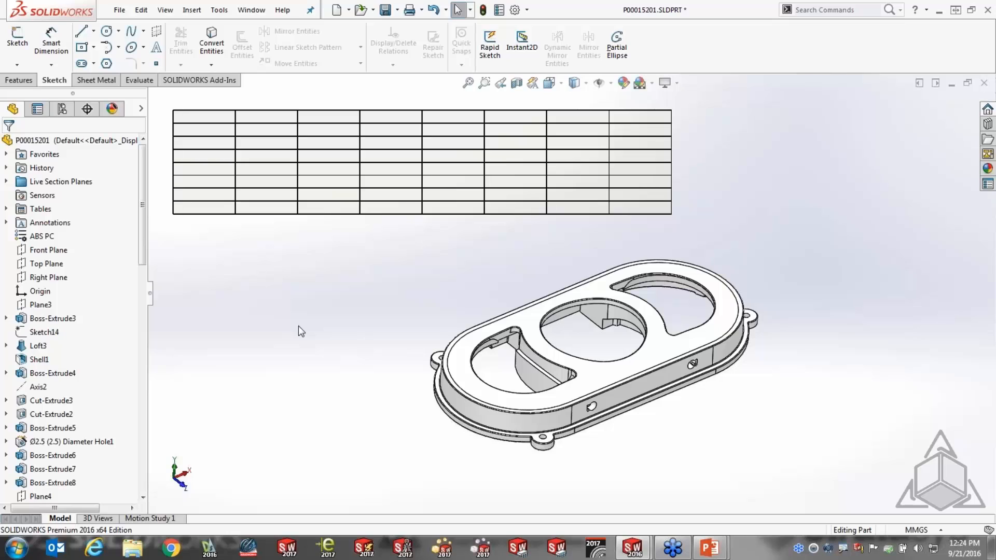
- Merge cells G1 to H2 of the title block table into one cell
mouse_move(167, 103)
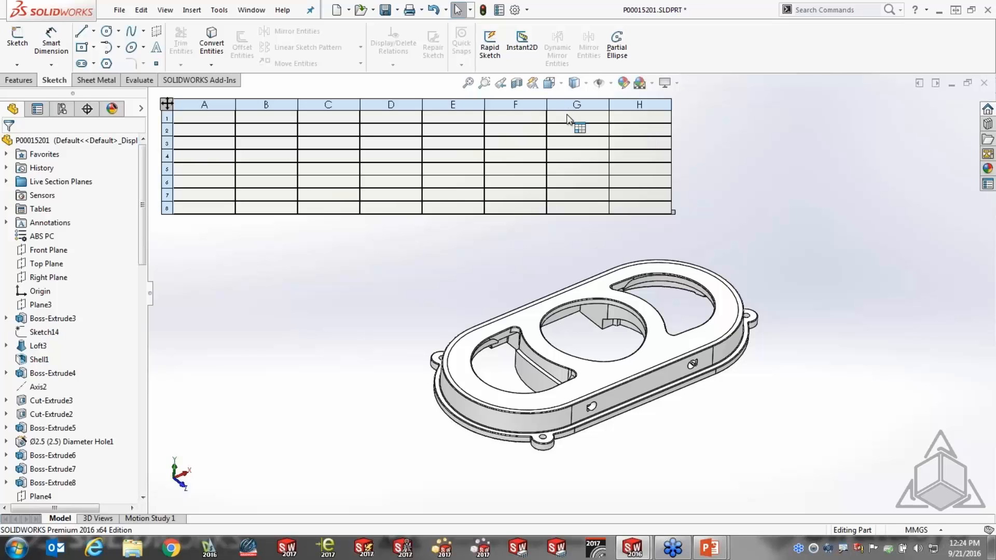
drag(566, 114, 643, 131)
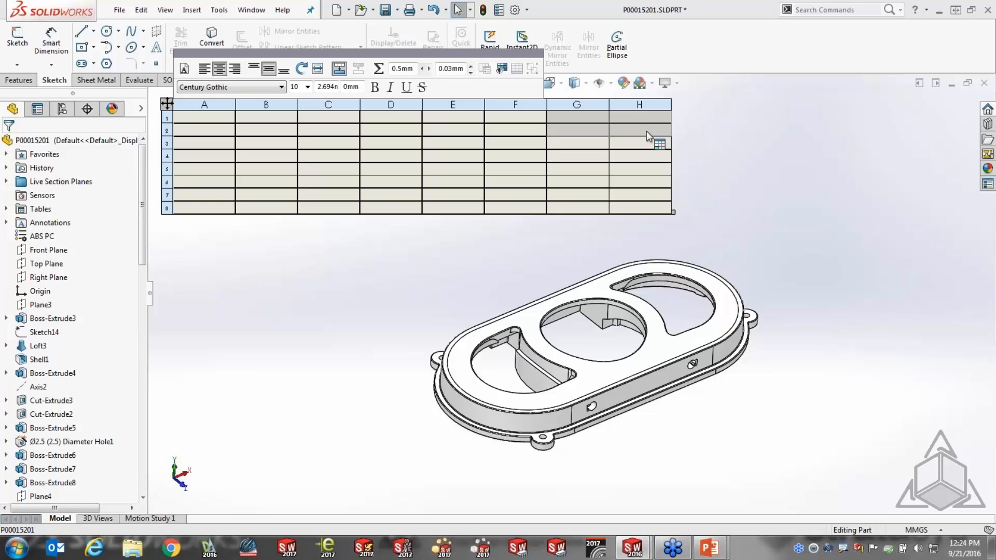
click(340, 69)
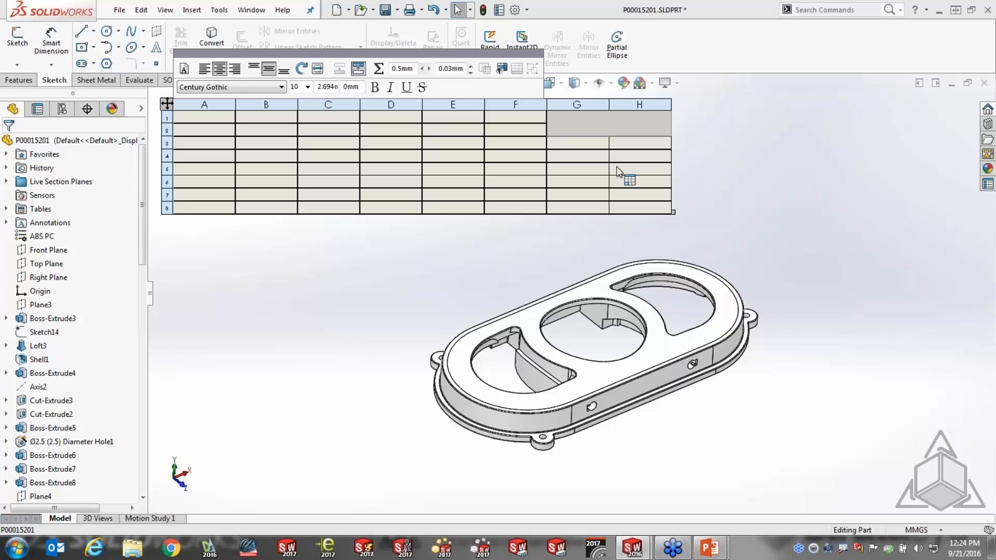
click(580, 141)
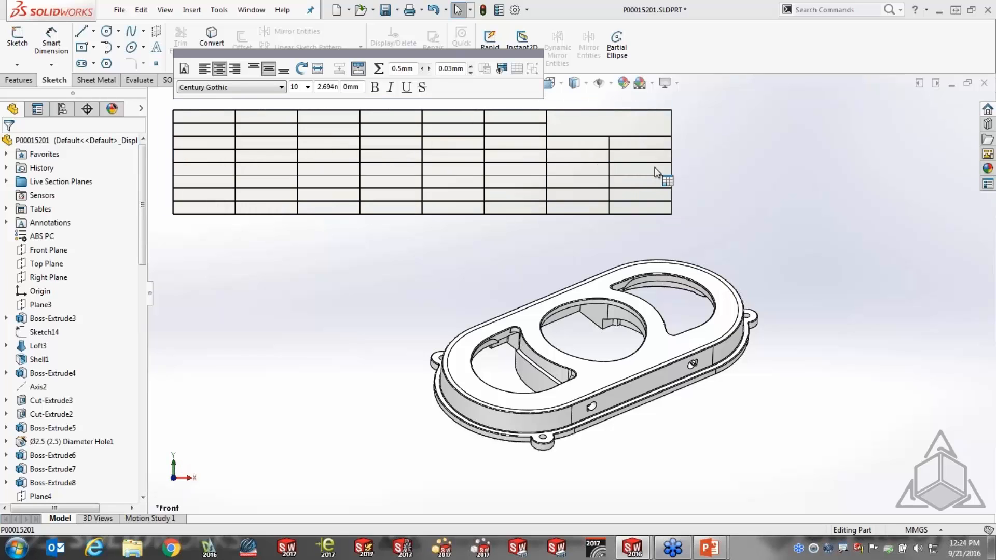
- Merge cells G3 to H5 of the title block table into one cell and H7 to H8 into another
drag(656, 172, 576, 142)
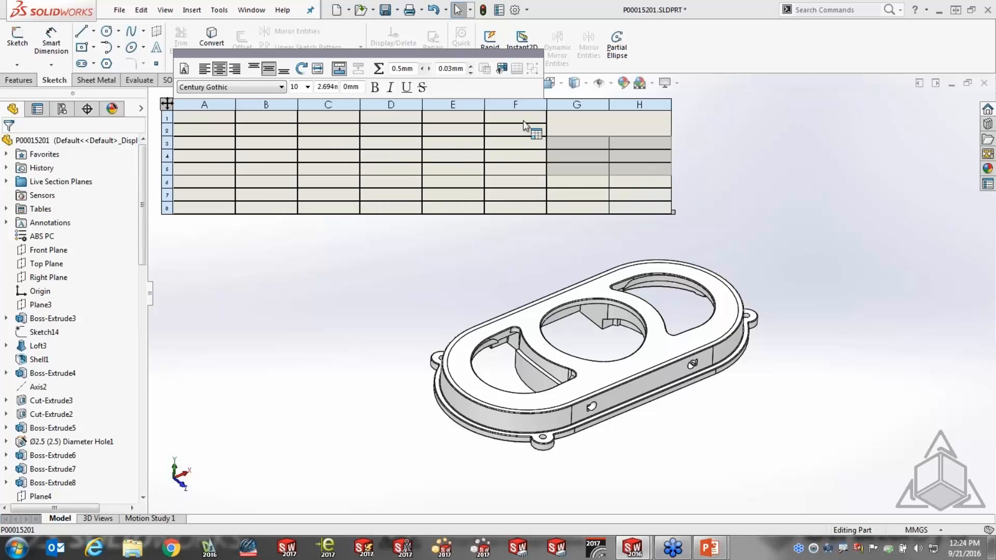
click(340, 69)
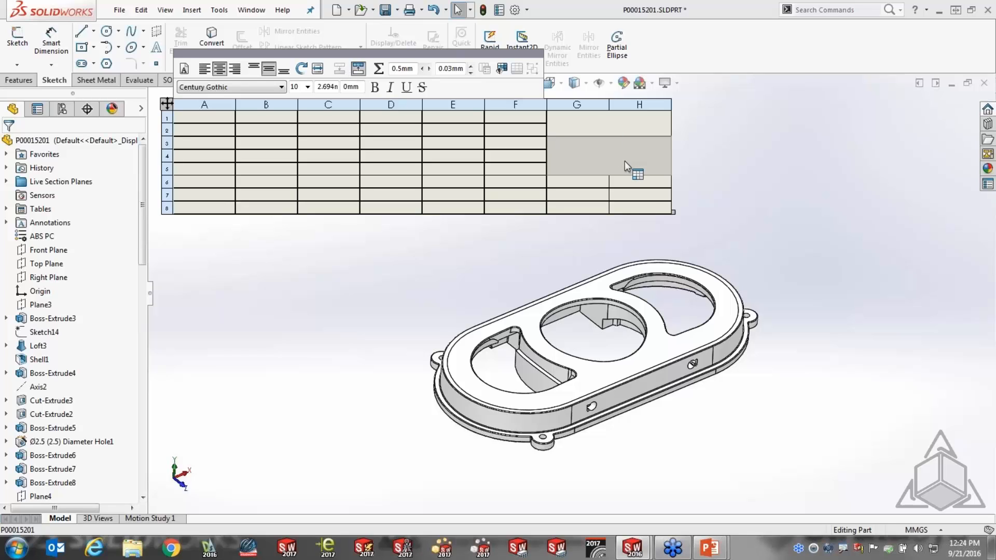
click(631, 197)
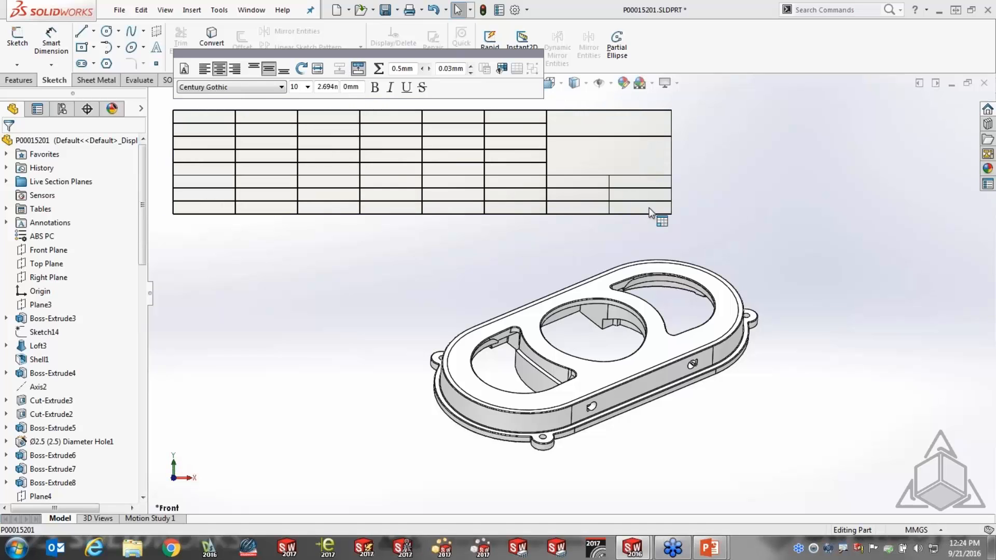
drag(648, 208, 642, 207)
click(339, 69)
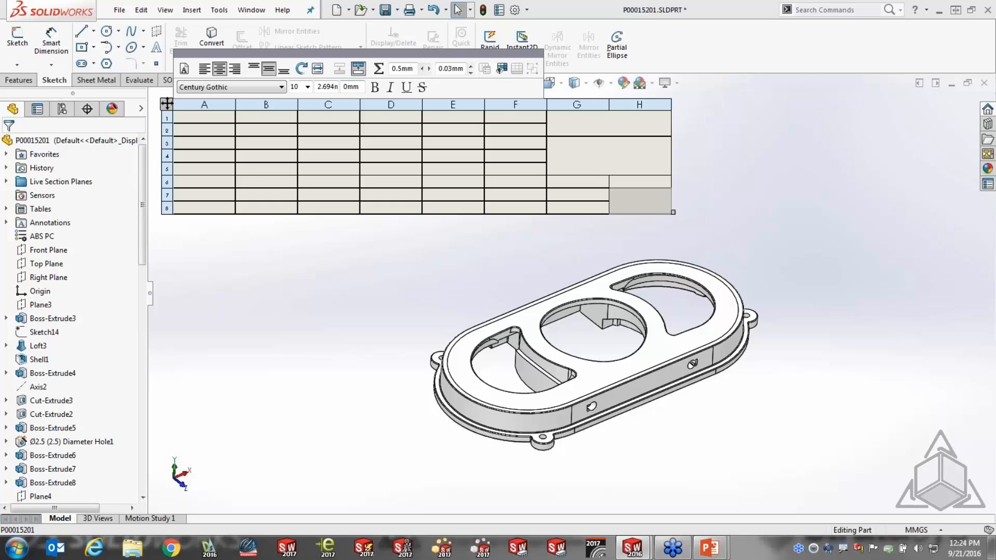
- Merge cells G7 and G8 of the title block table into one cell
click(566, 195)
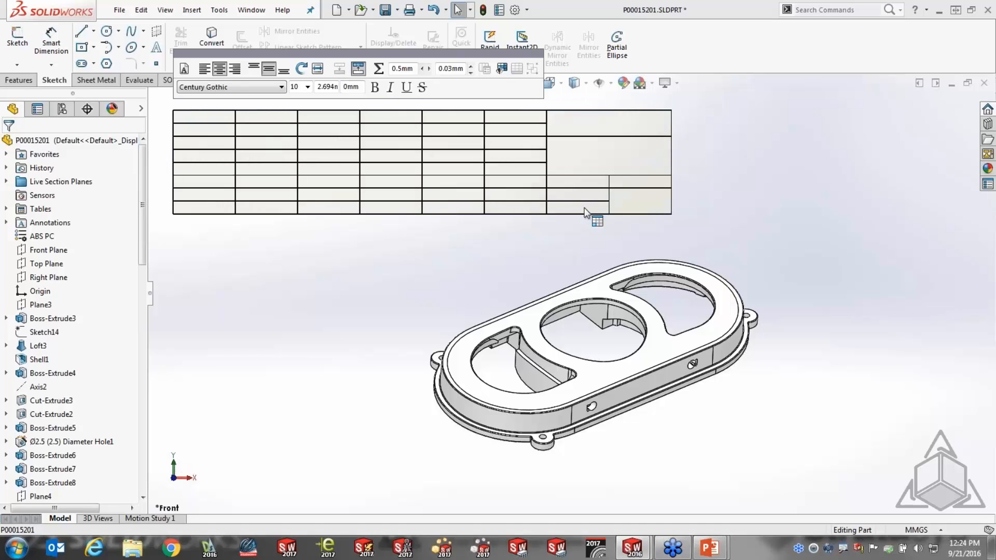
drag(584, 208, 583, 209)
click(339, 68)
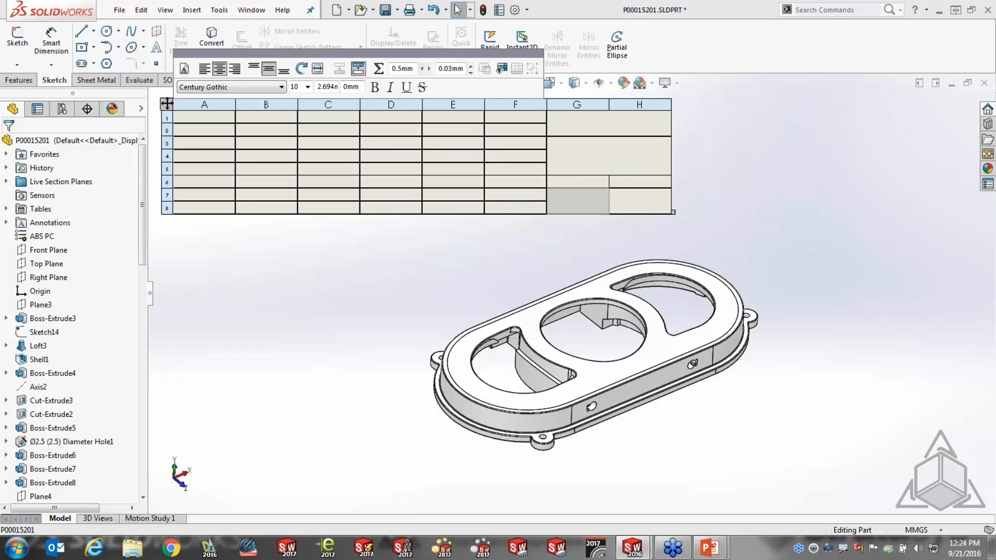
key(Escape)
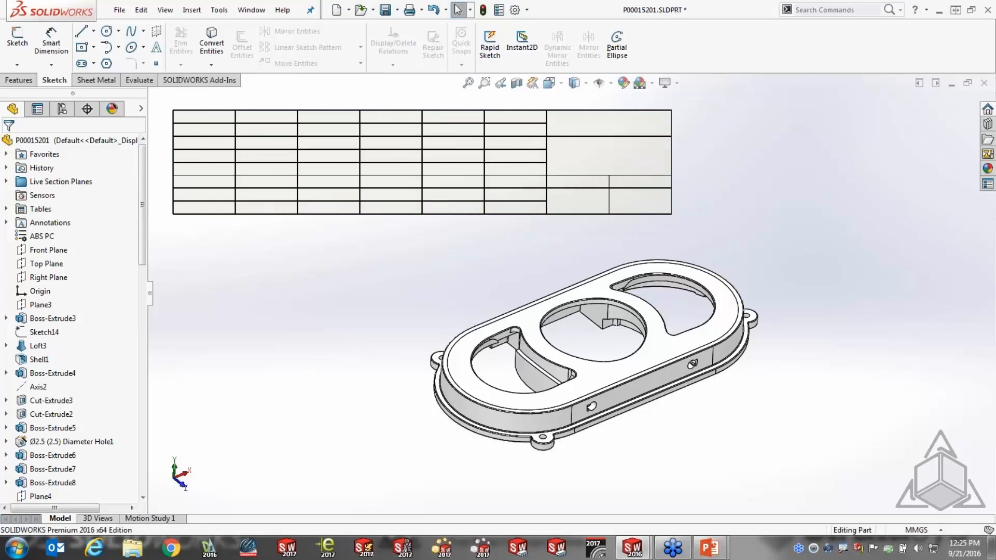
- Merge column F of the title block table in pairs: F1 with F2, F3 with F4, and F5 with F6
mouse_move(482, 150)
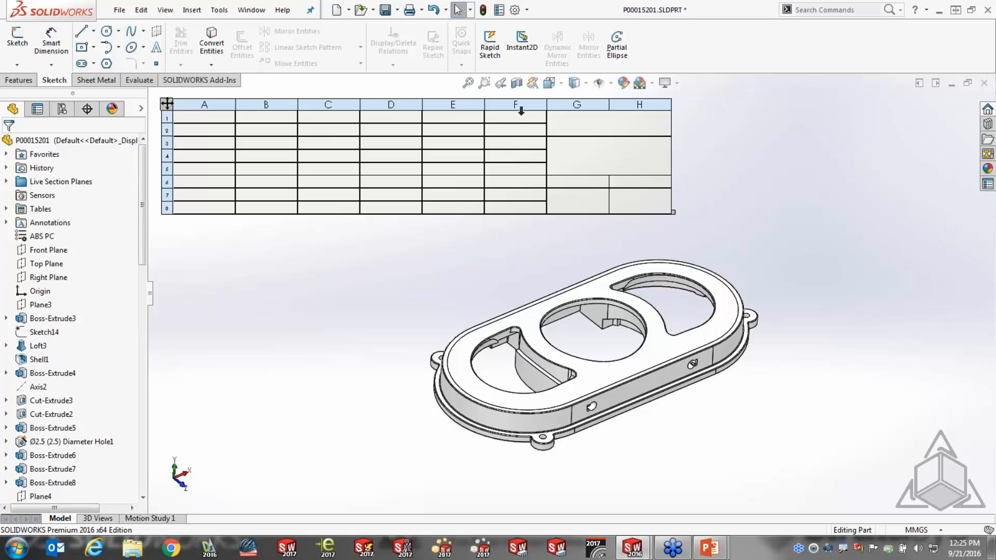
drag(516, 121, 507, 154)
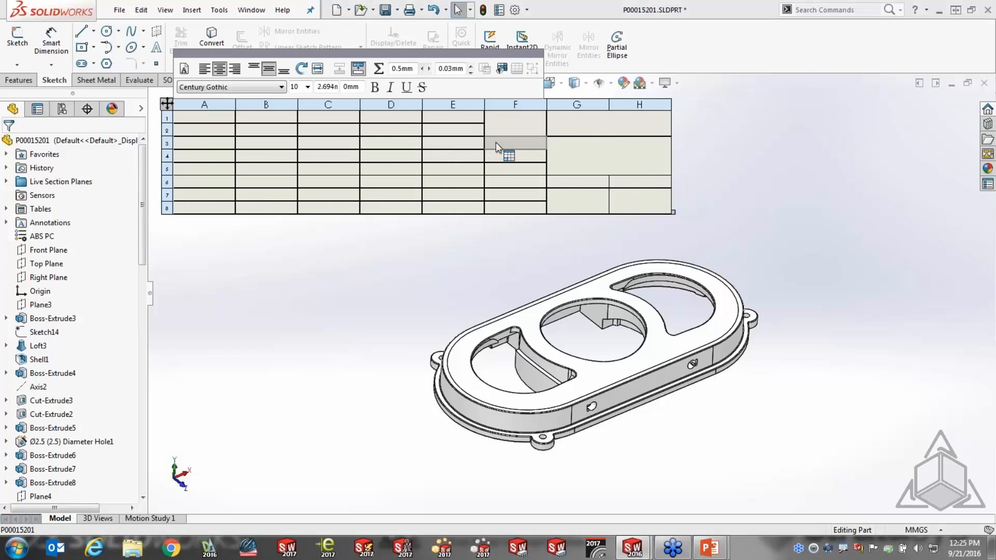
click(340, 69)
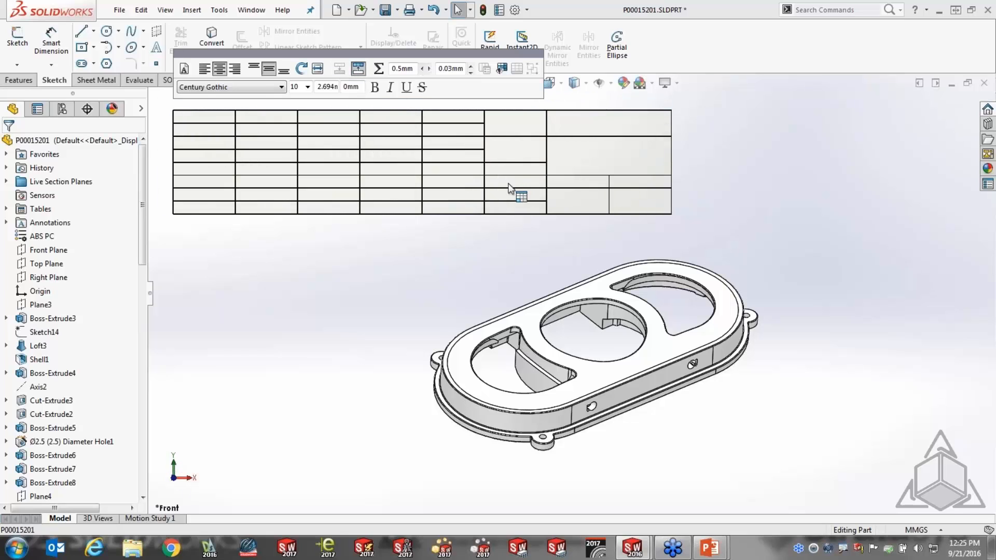
drag(506, 169, 502, 180)
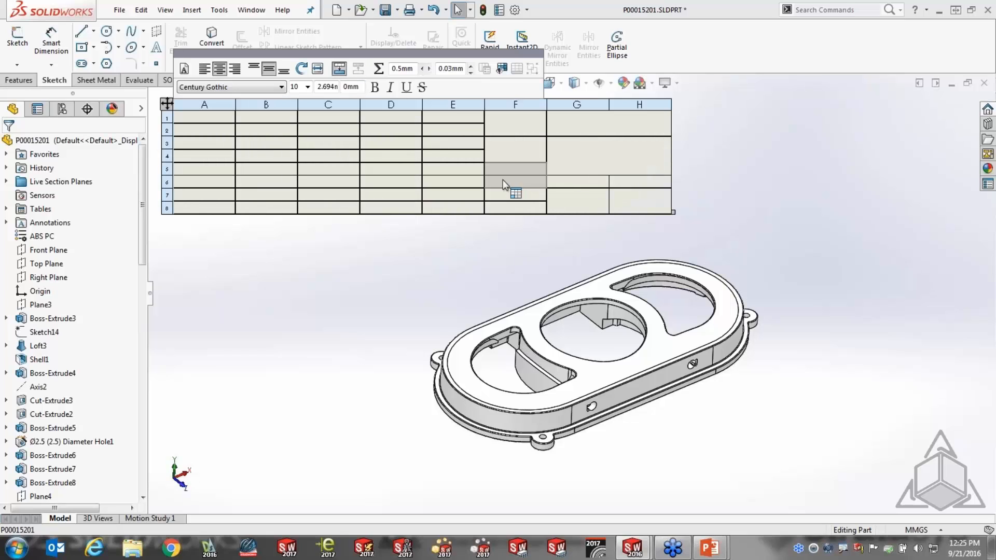
click(340, 70)
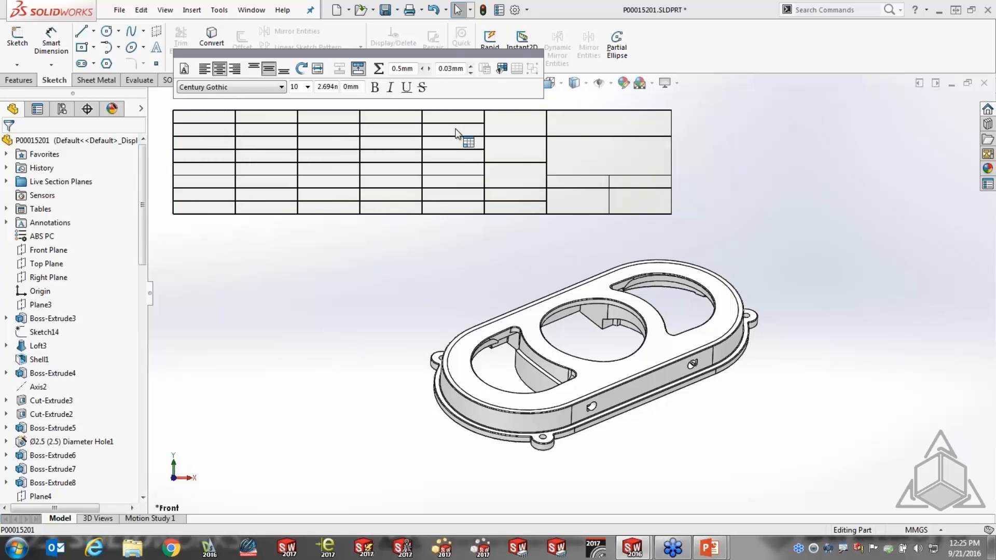
- Merge cells E1 with E2 and E3 with E4 in the title block table
drag(456, 129, 454, 133)
click(339, 69)
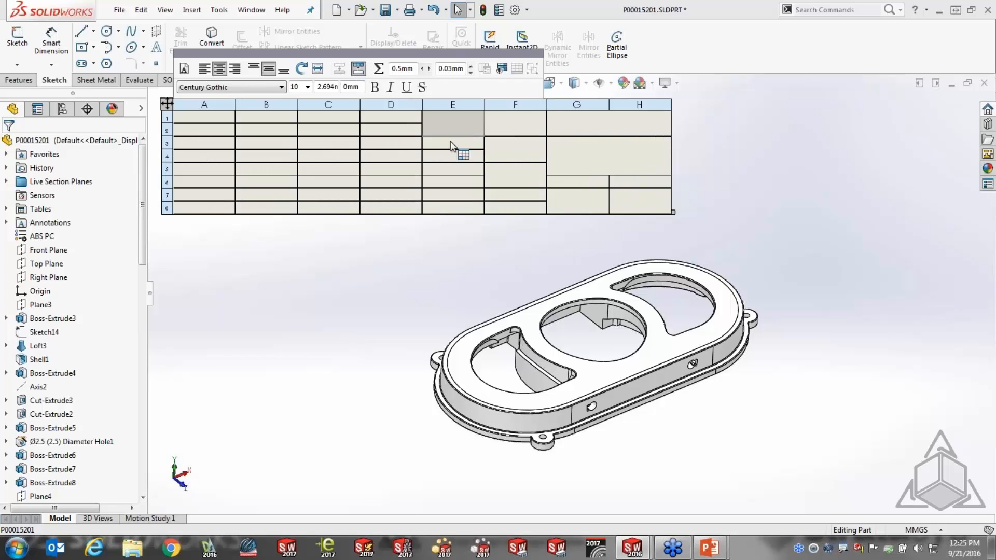
drag(456, 157, 456, 143)
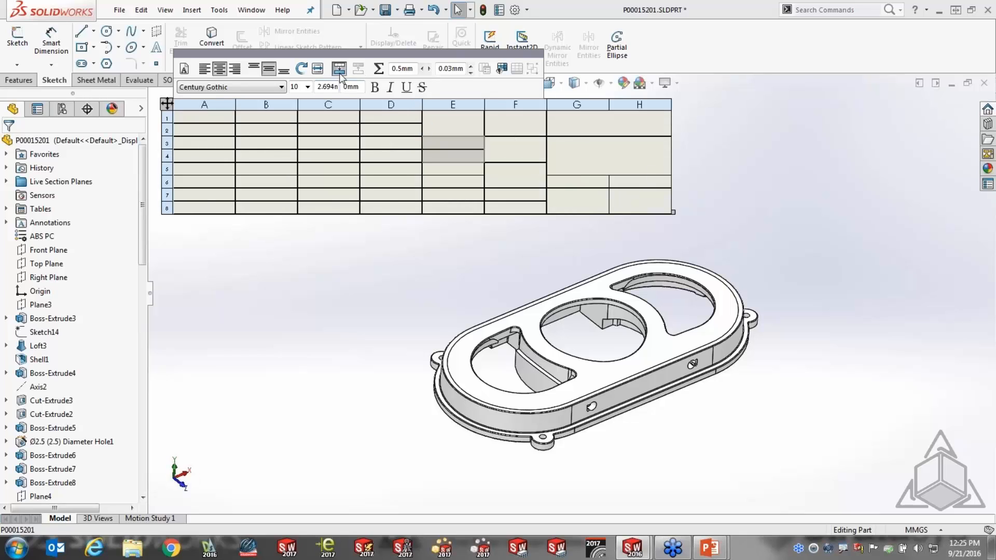
- Merge columns A and B across all eight rows of the title block table into one large cell
drag(210, 120, 271, 209)
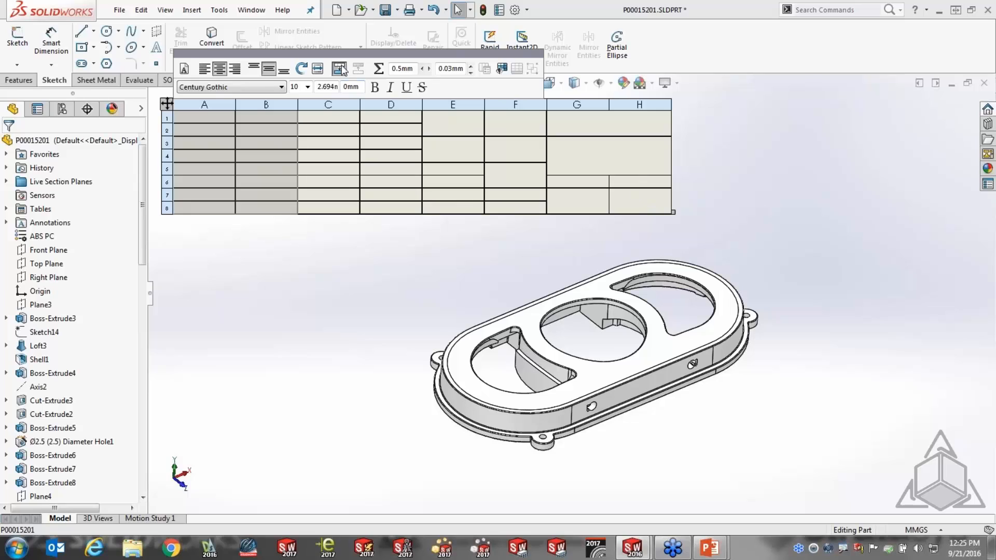
click(357, 68)
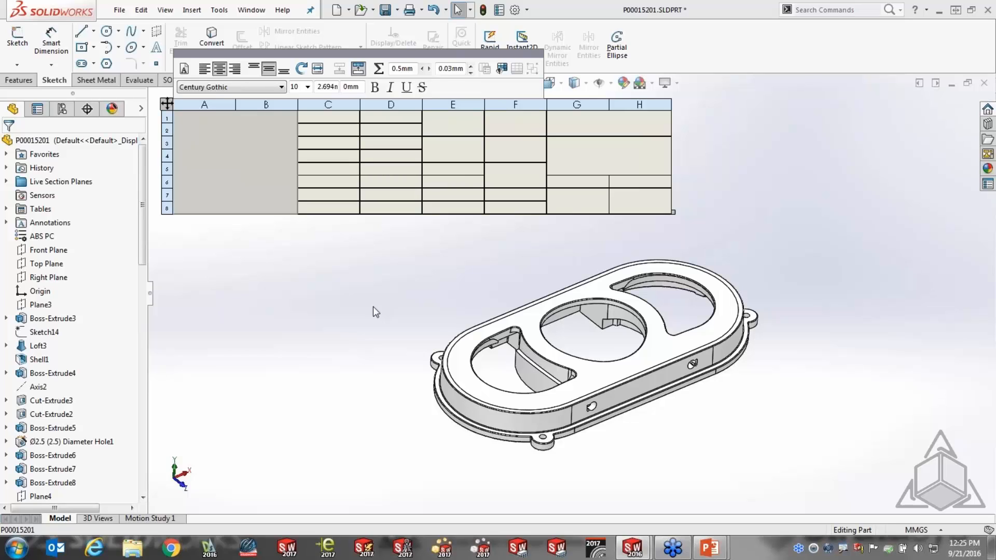
- Insert the image EPDM.bmp from the Folder Images folder in Pictures as an embedded object created from file
click(649, 151)
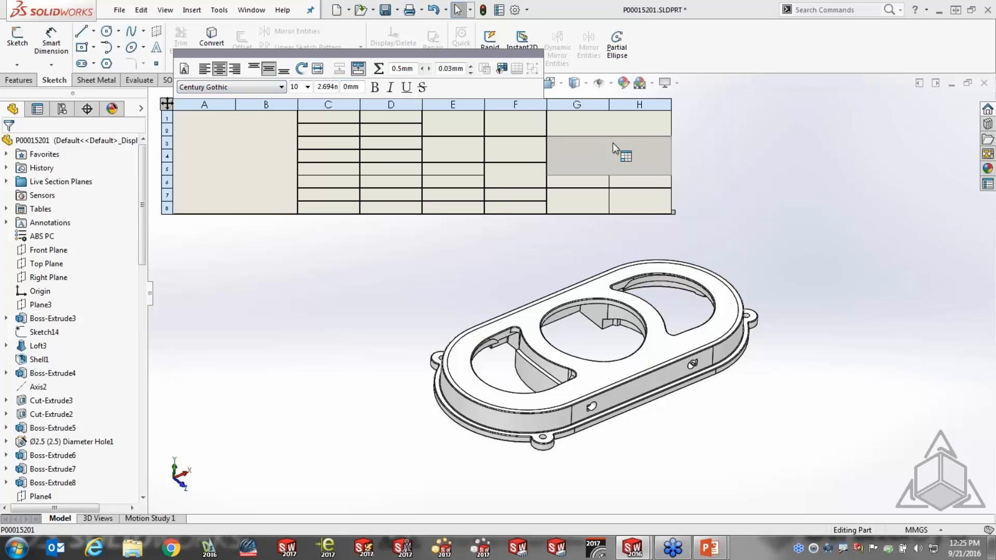
click(191, 10)
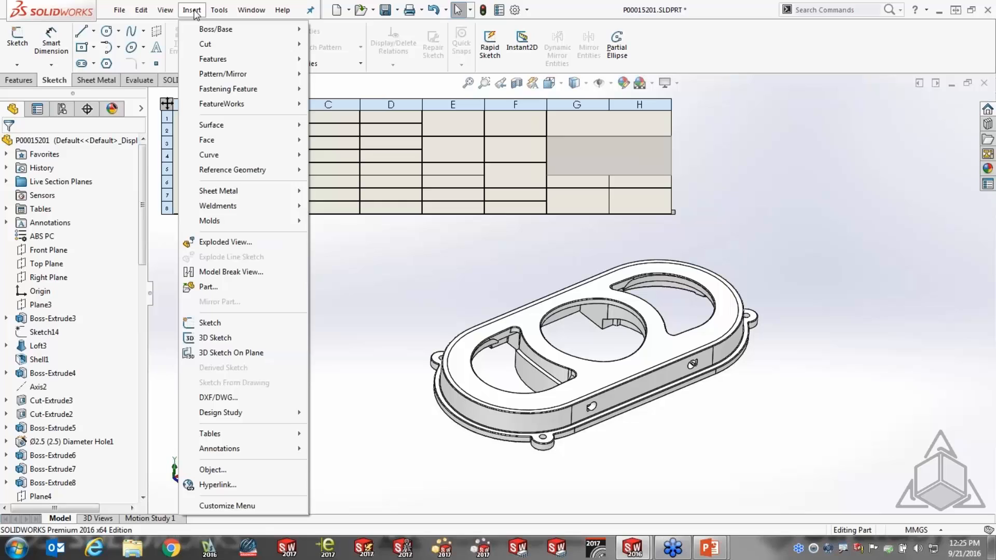
click(217, 474)
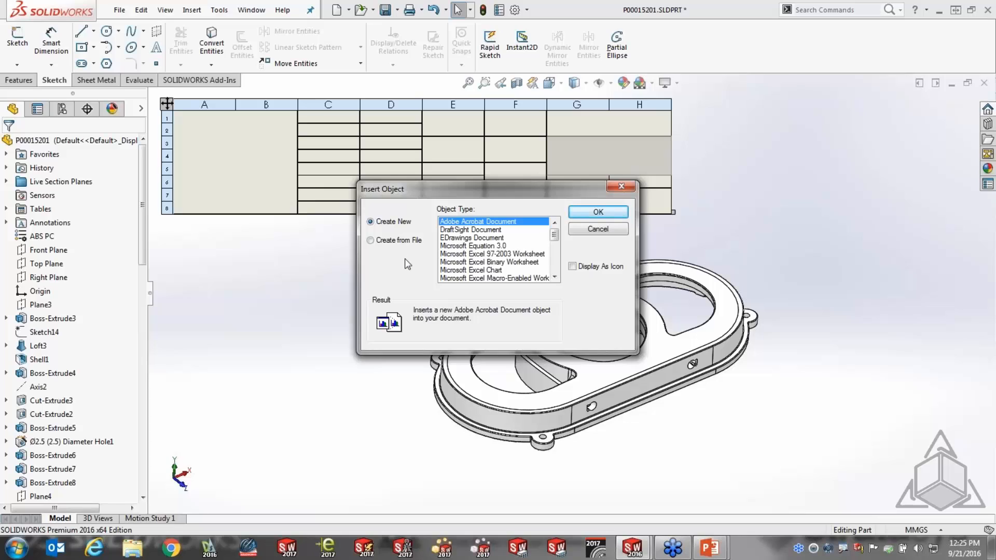
click(371, 240)
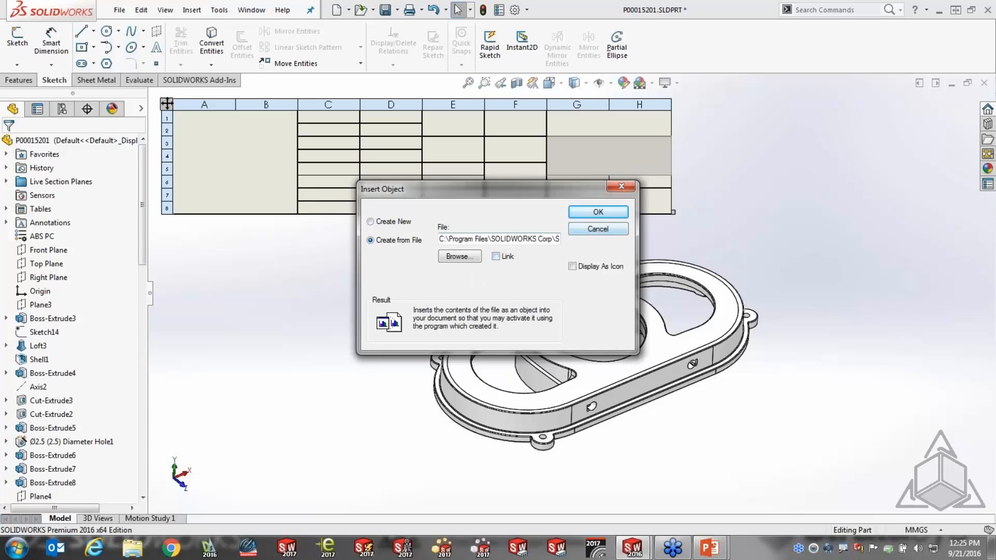
click(461, 257)
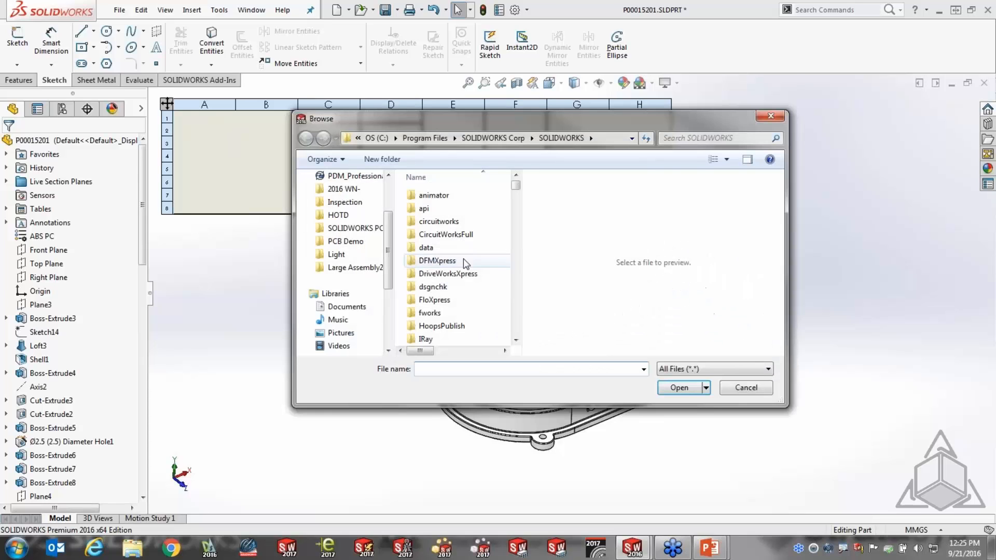
click(340, 333)
double_click(436, 316)
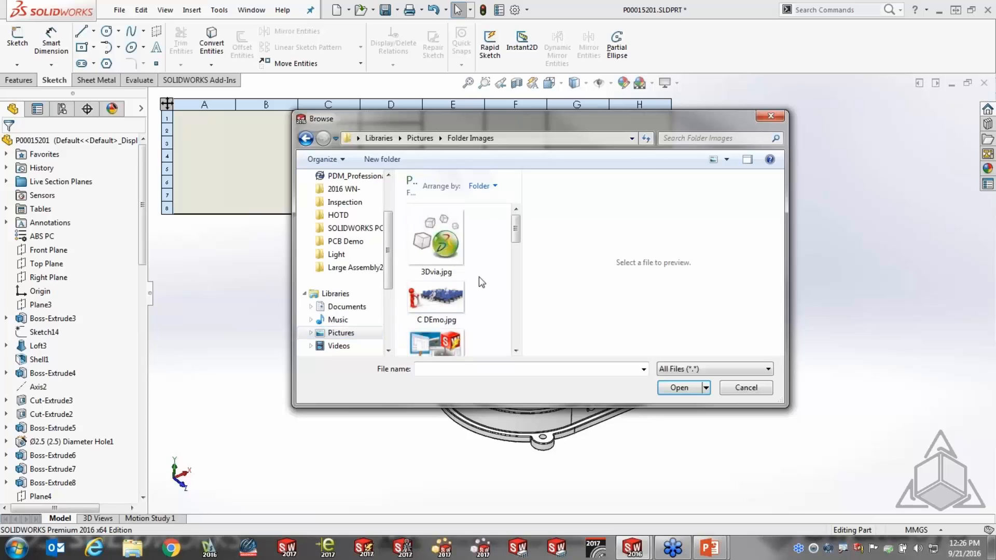
scroll(498, 269, down, 3)
click(436, 234)
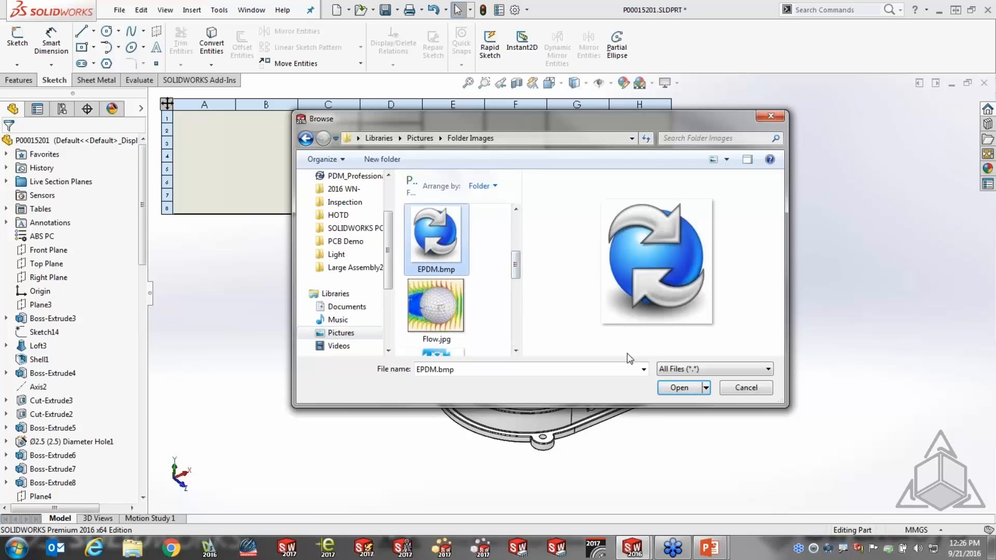
click(674, 389)
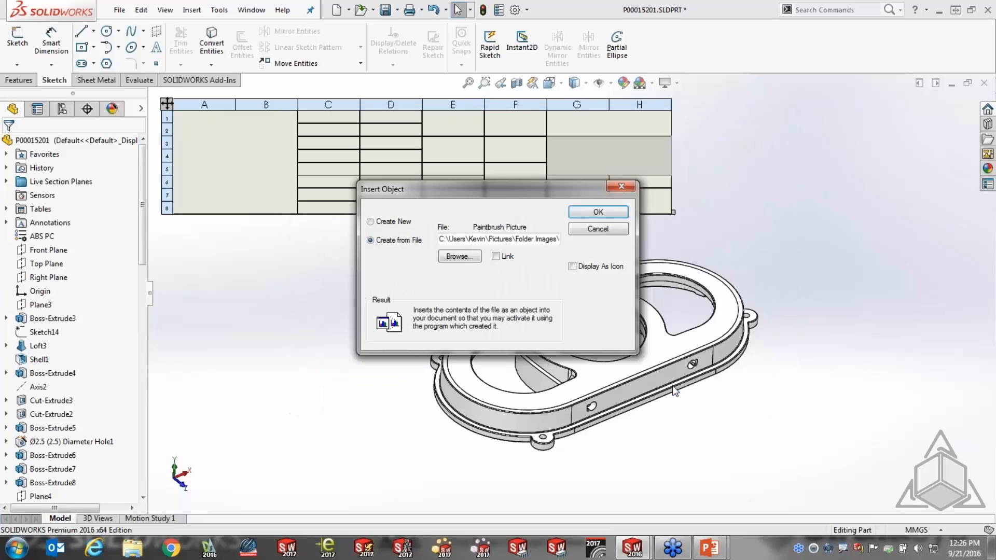
click(600, 213)
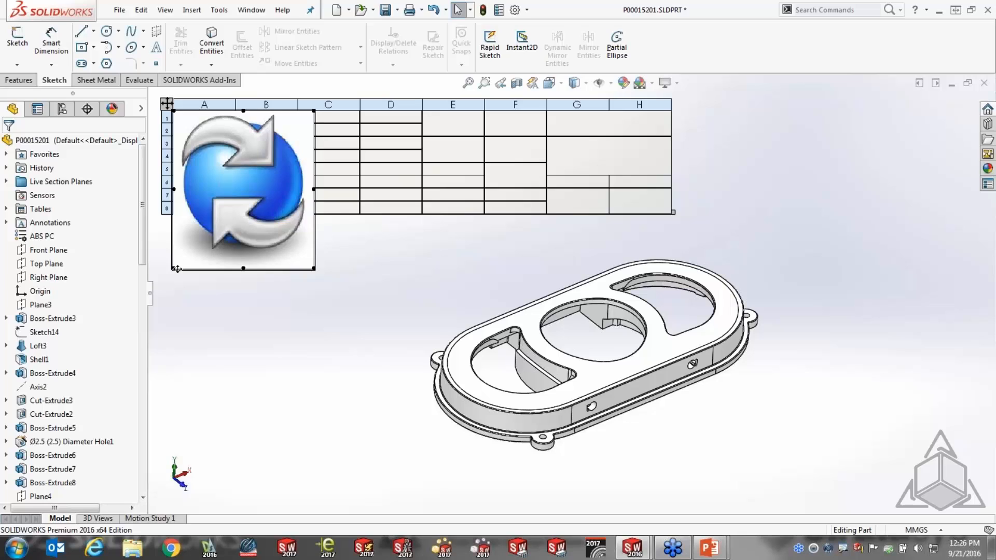
- Shrink the inserted image and place it at the left end of the merged G3 to H5 cell
drag(176, 269, 279, 155)
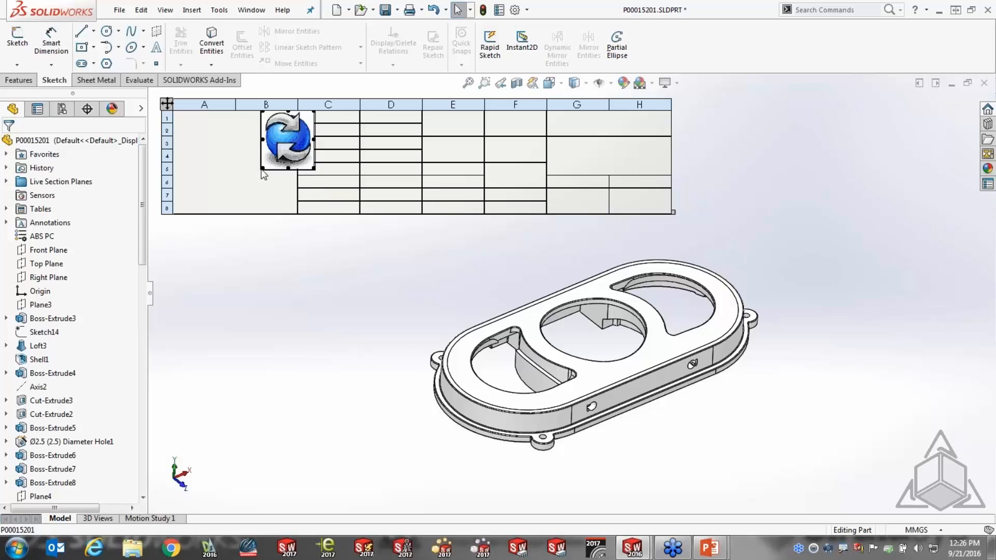
drag(263, 168, 586, 136)
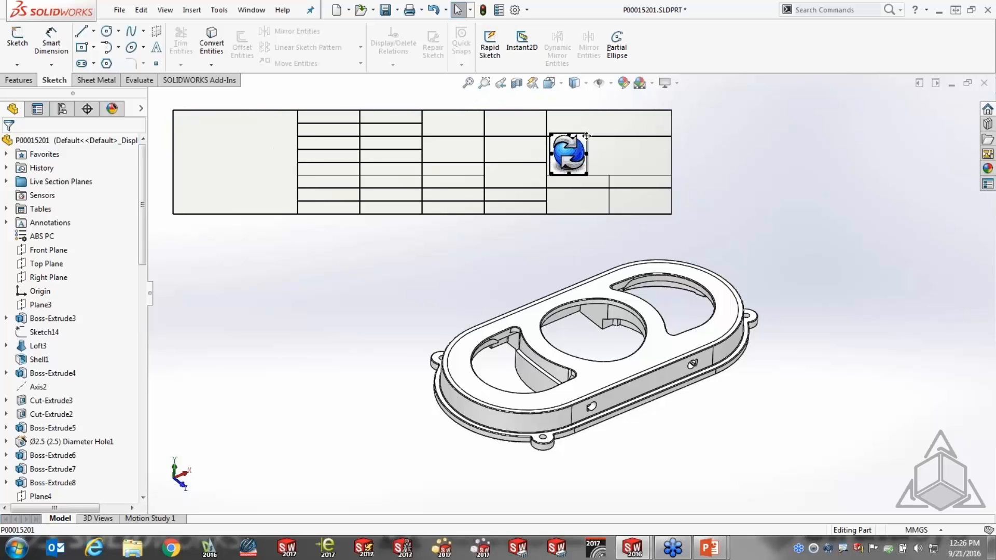
click(735, 191)
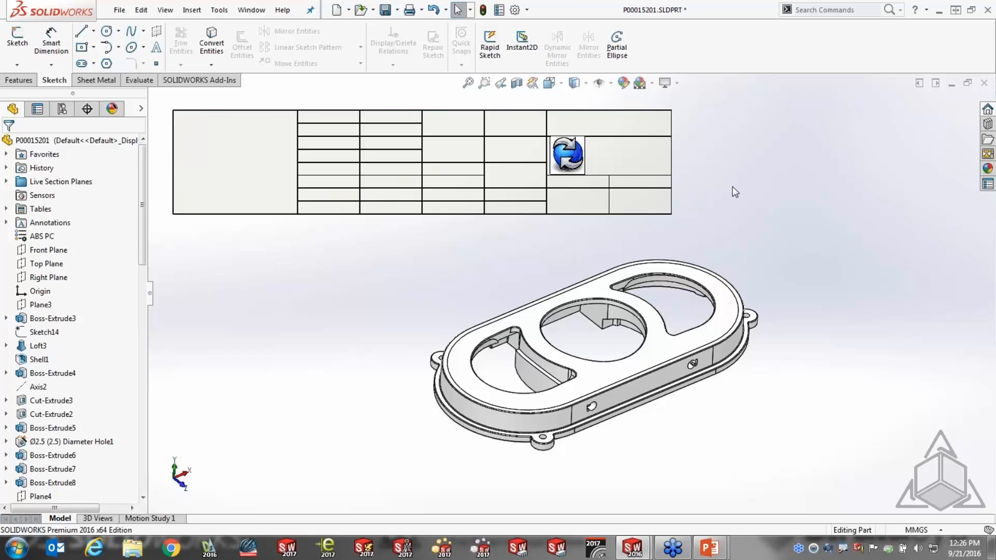
- Link the merged G1 to H2 cell to the current document's Description property
mouse_move(606, 123)
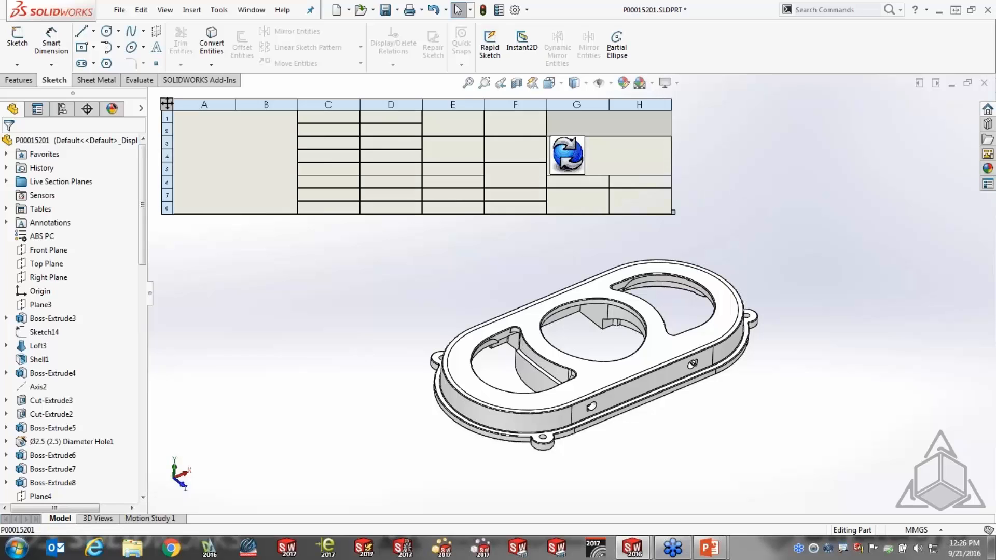
double_click(606, 123)
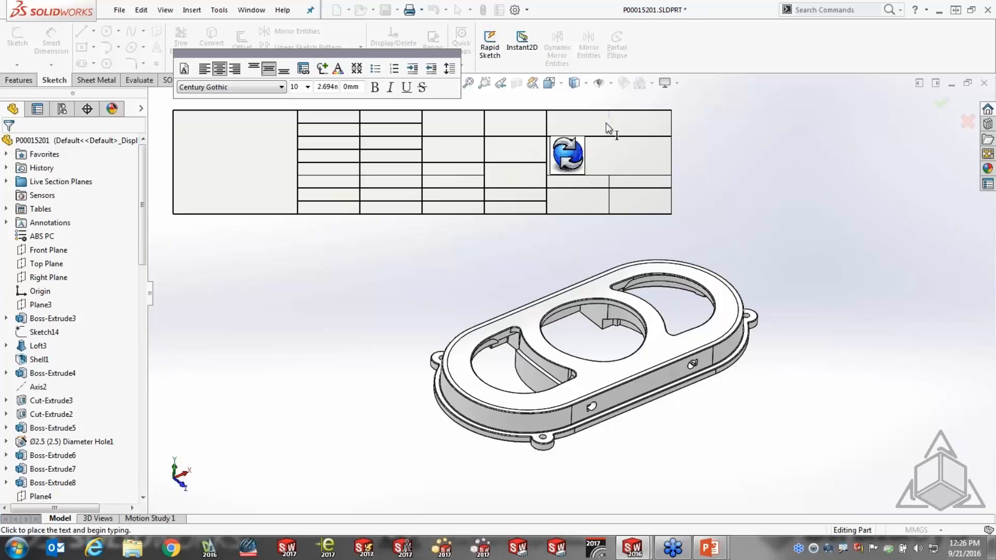
click(304, 69)
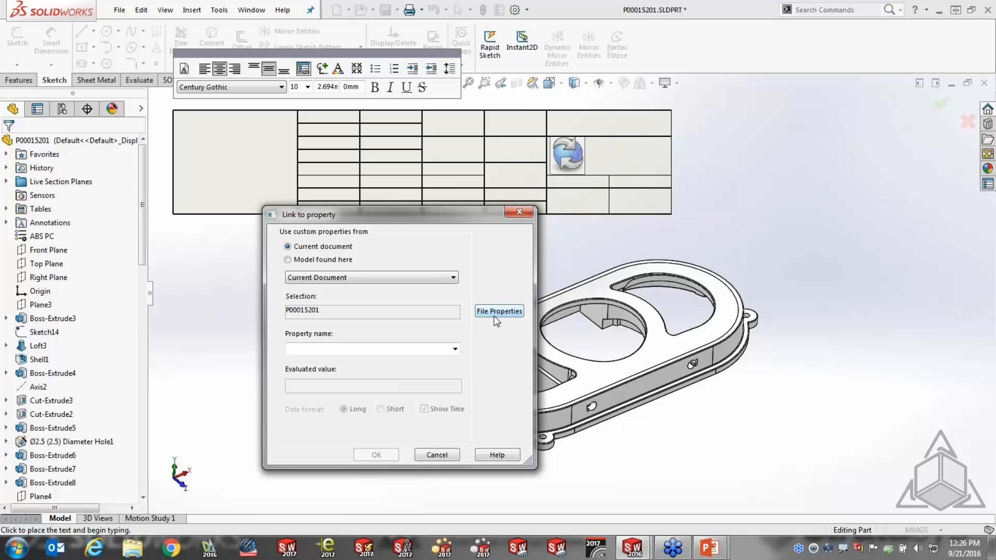
click(455, 350)
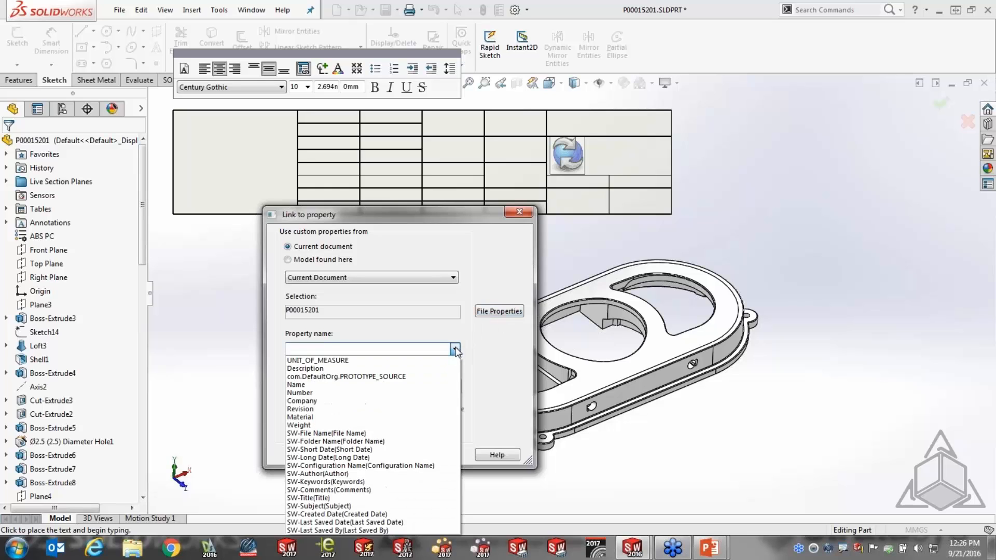
click(328, 369)
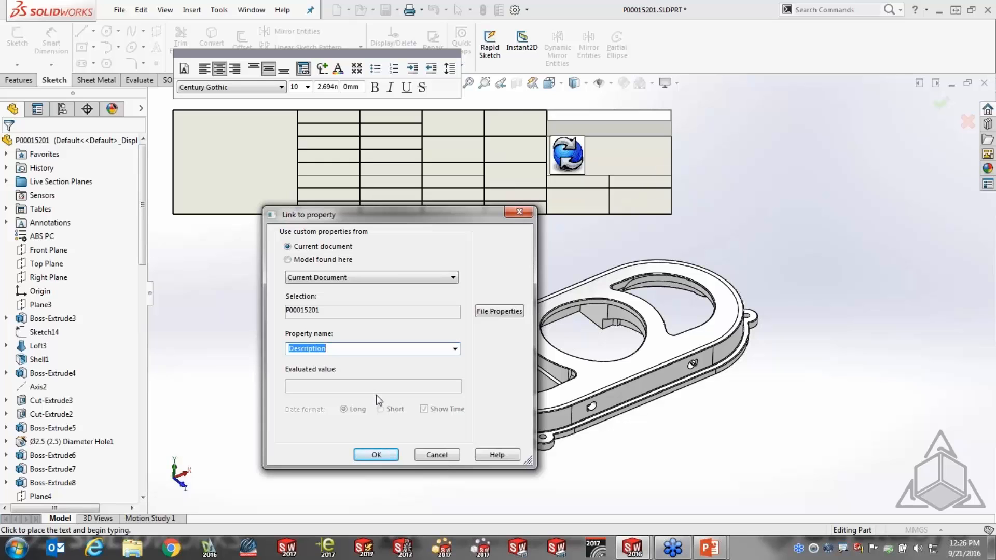
click(376, 454)
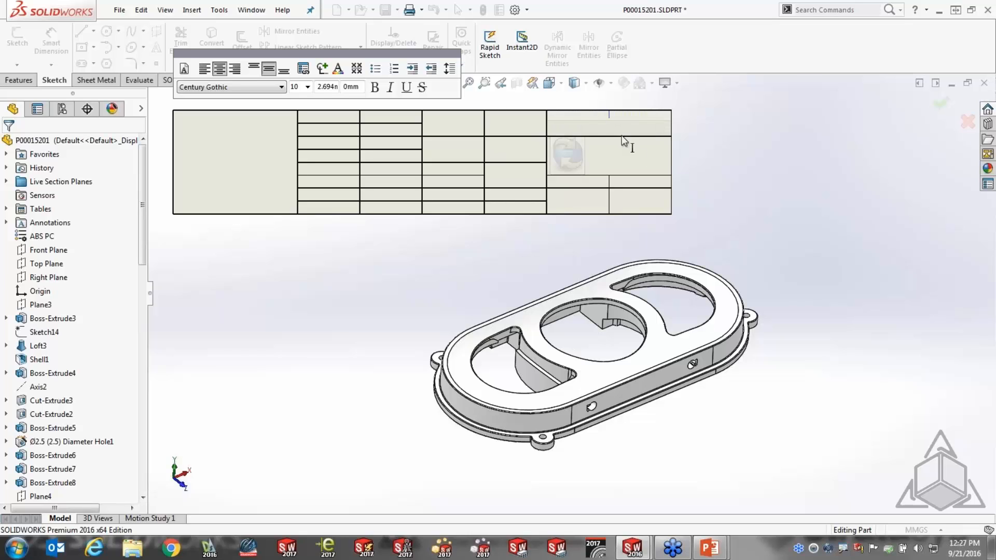
click(741, 160)
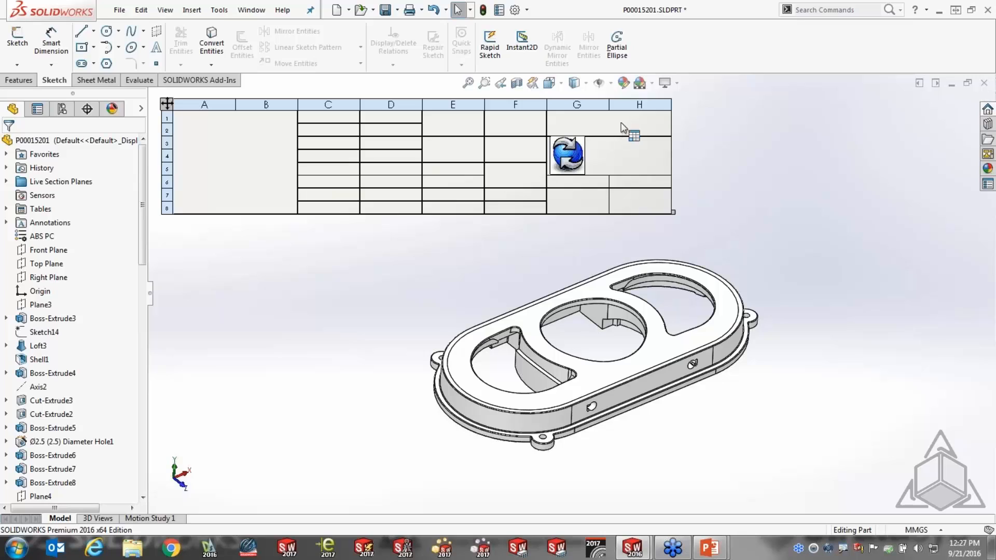
- Set the part's custom Description property to adfgsdfh
click(116, 11)
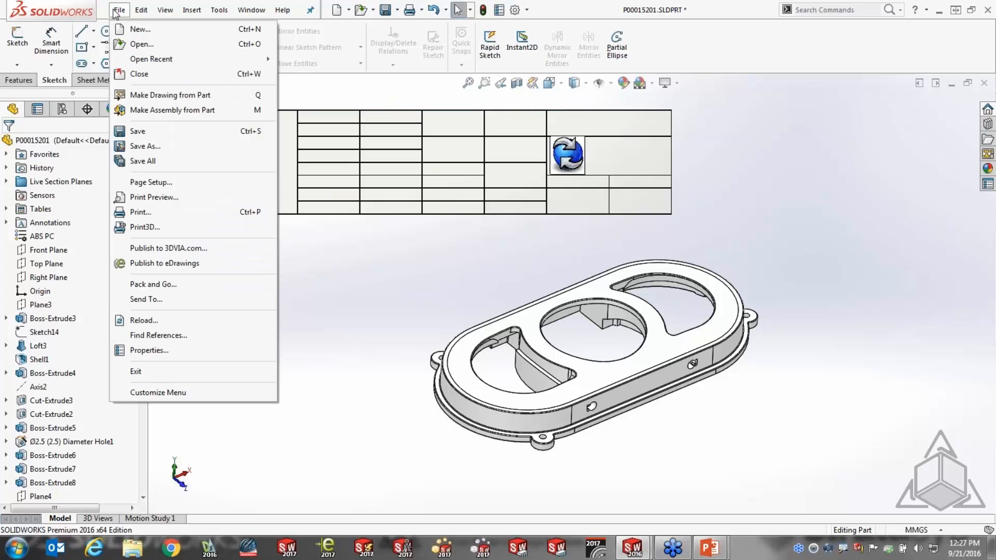
click(162, 350)
click(477, 224)
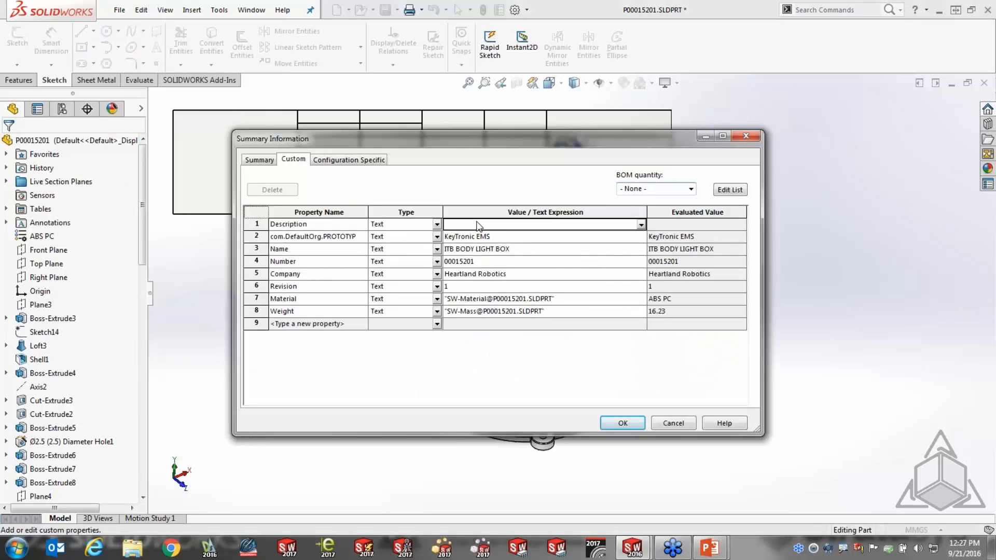
text(adfgsdfh)
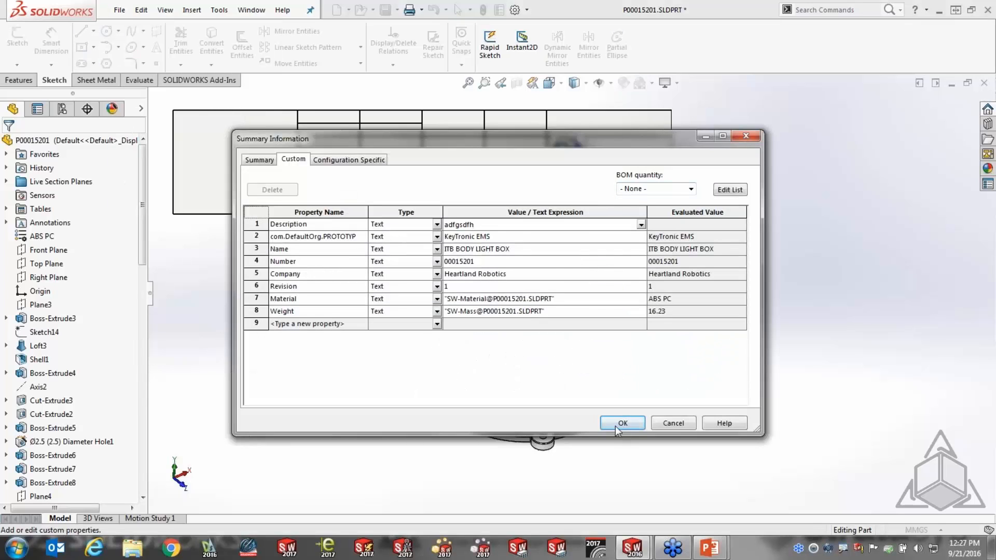
click(622, 424)
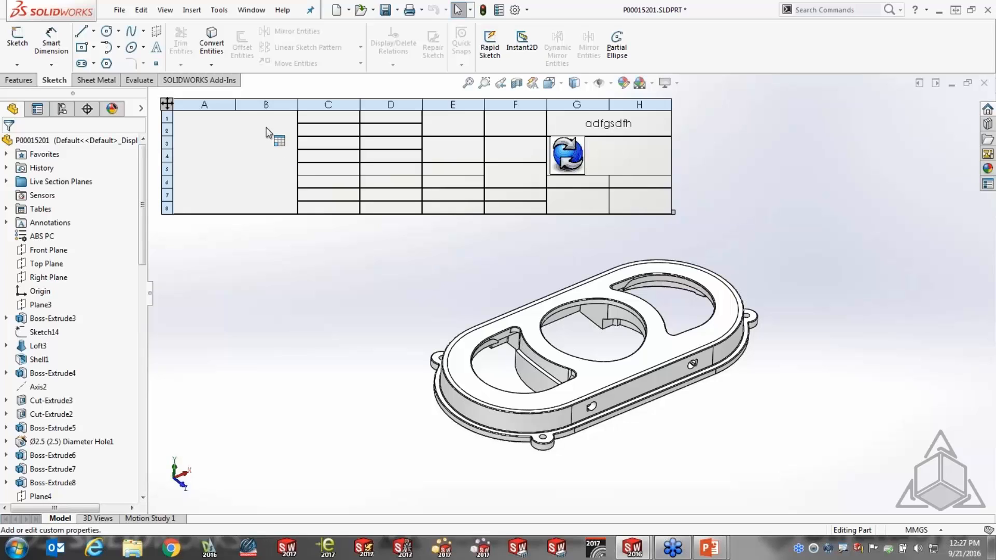
- Delete the existing title block table from the part
click(6, 208)
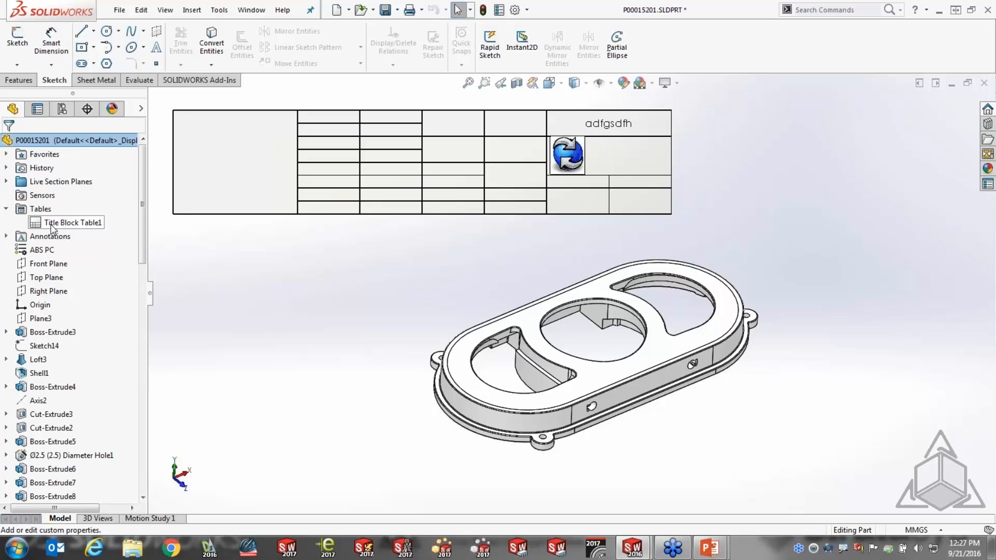
double_click(50, 226)
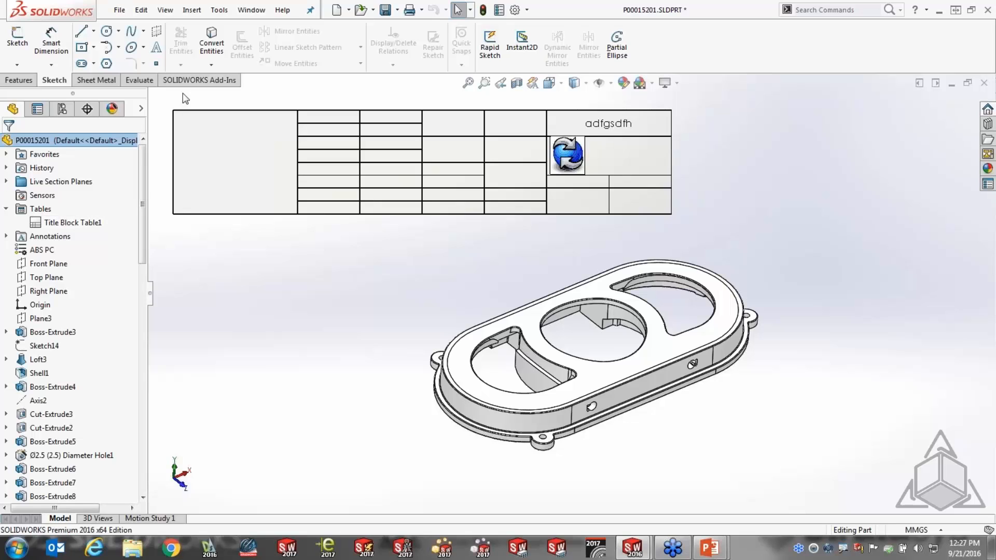
key(Delete)
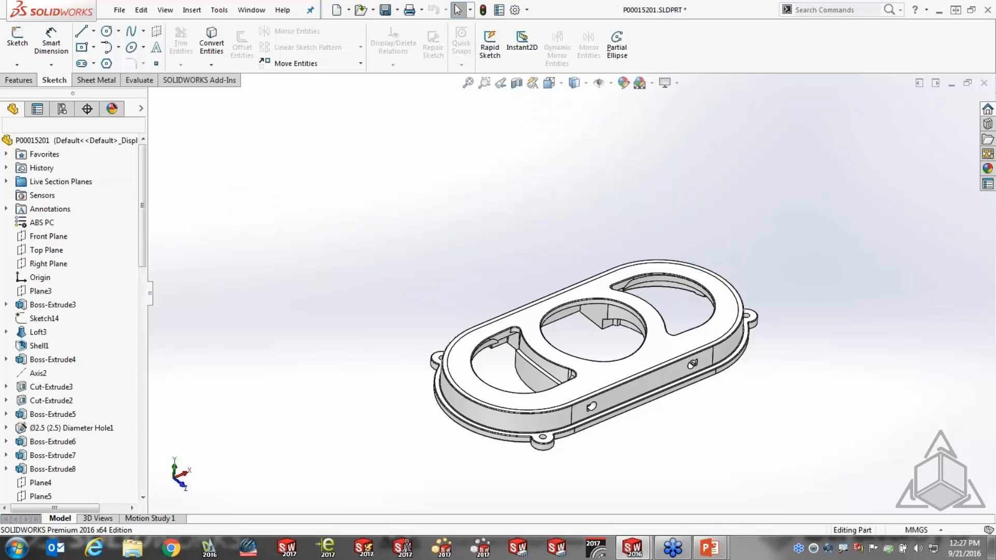
- Insert a title block table based on the template title block.sldtbt and place it in the empty area above and left of the part
click(188, 13)
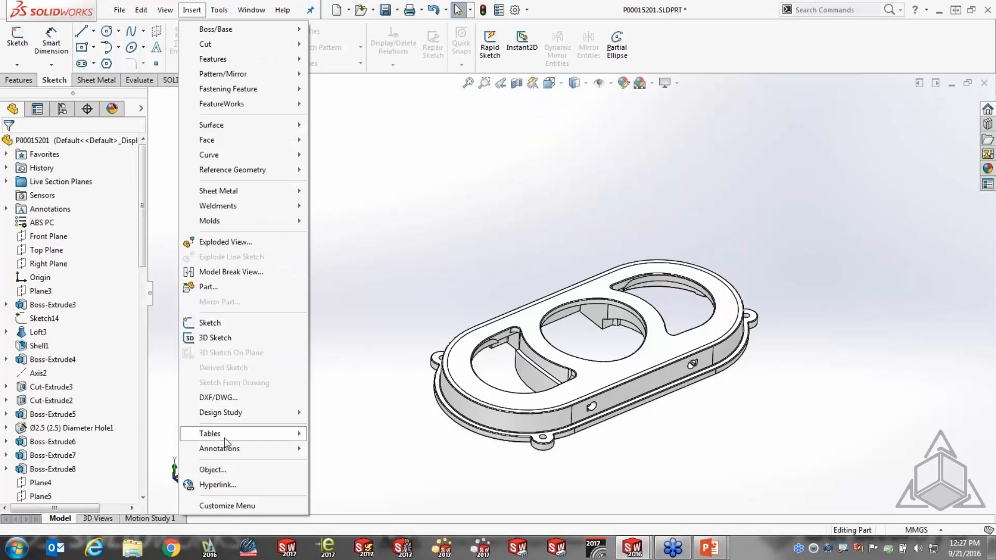
mouse_move(276, 435)
click(371, 464)
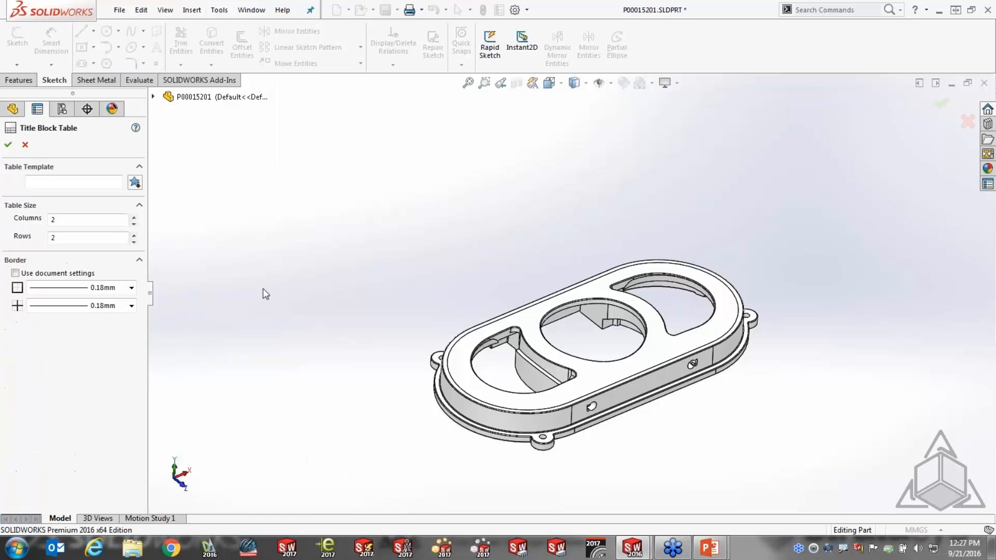
click(135, 182)
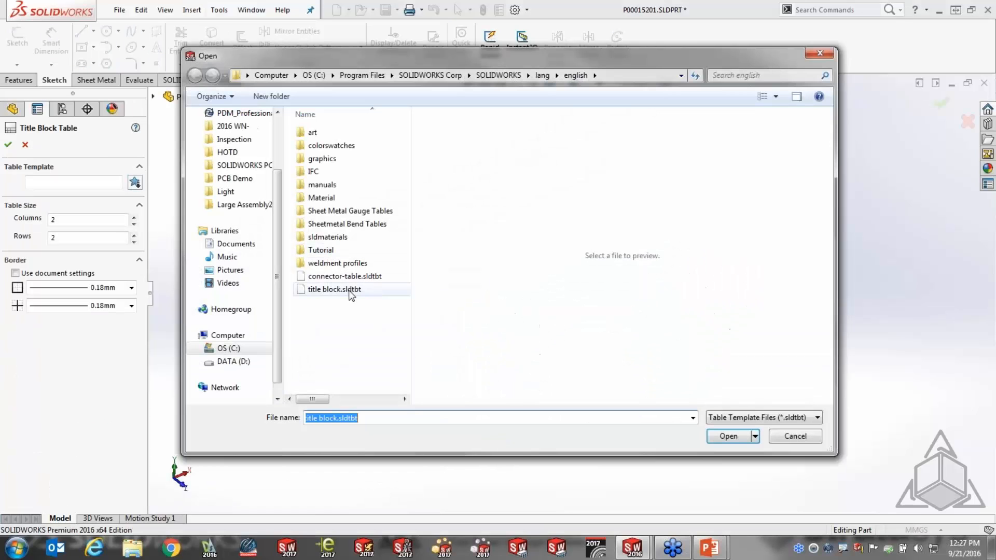
click(334, 289)
click(728, 435)
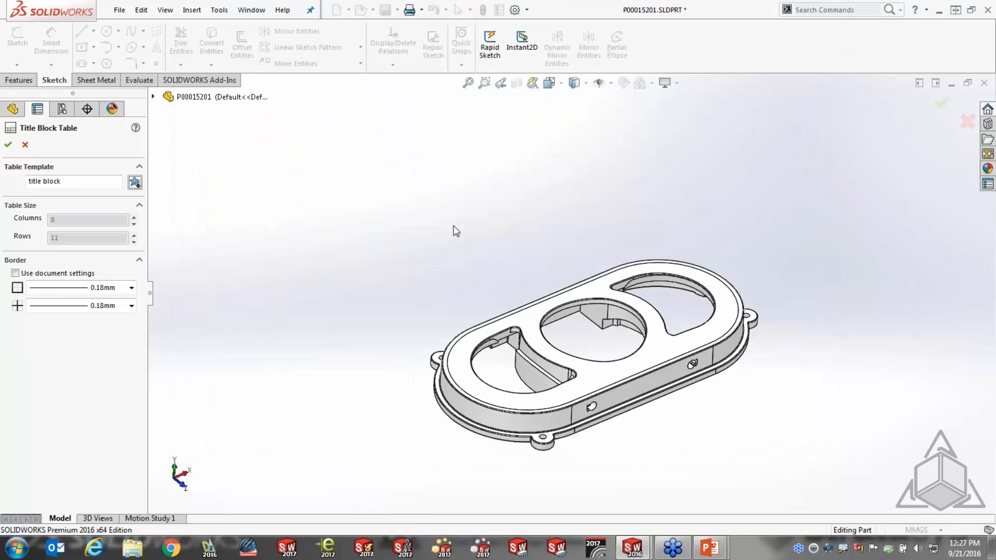
click(10, 145)
click(498, 311)
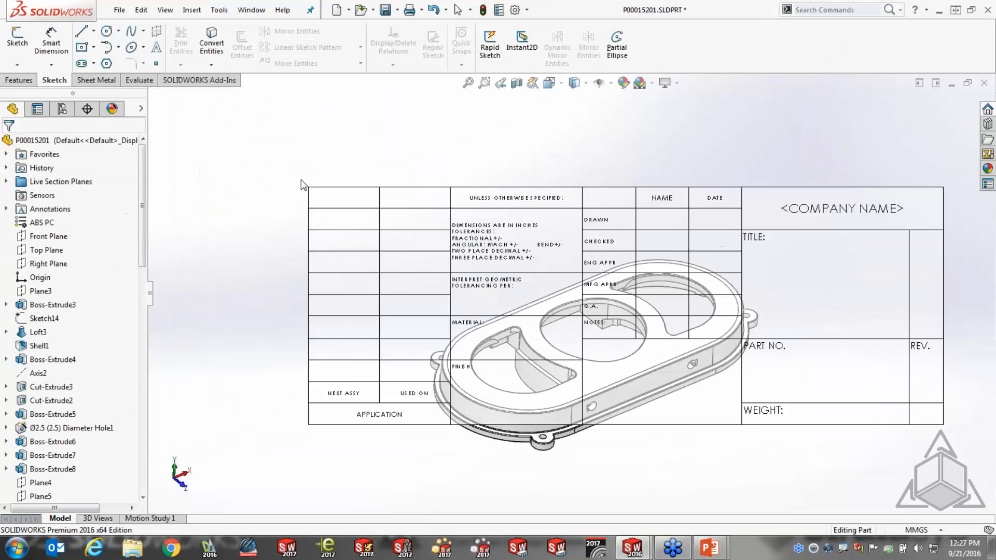
click(198, 118)
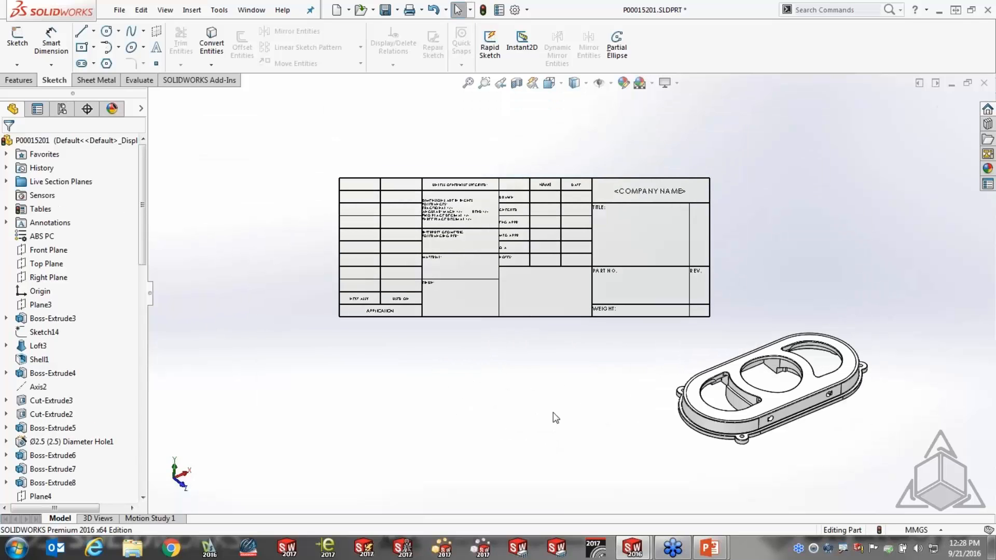
- Scale the title block table to 0.8 and move it directly above the part
middle_drag(689, 445, 662, 420)
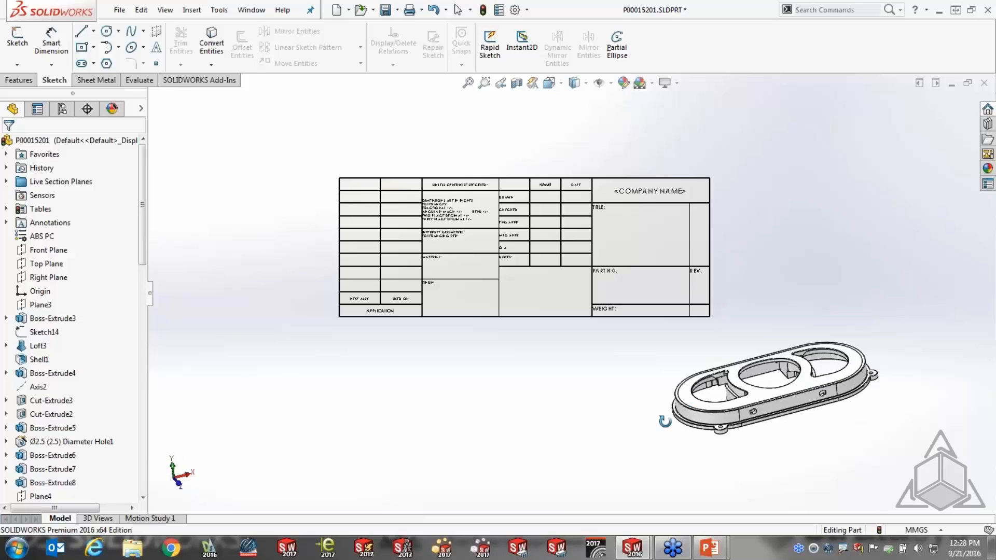
scroll(781, 368, down, 2)
scroll(781, 367, up, 2)
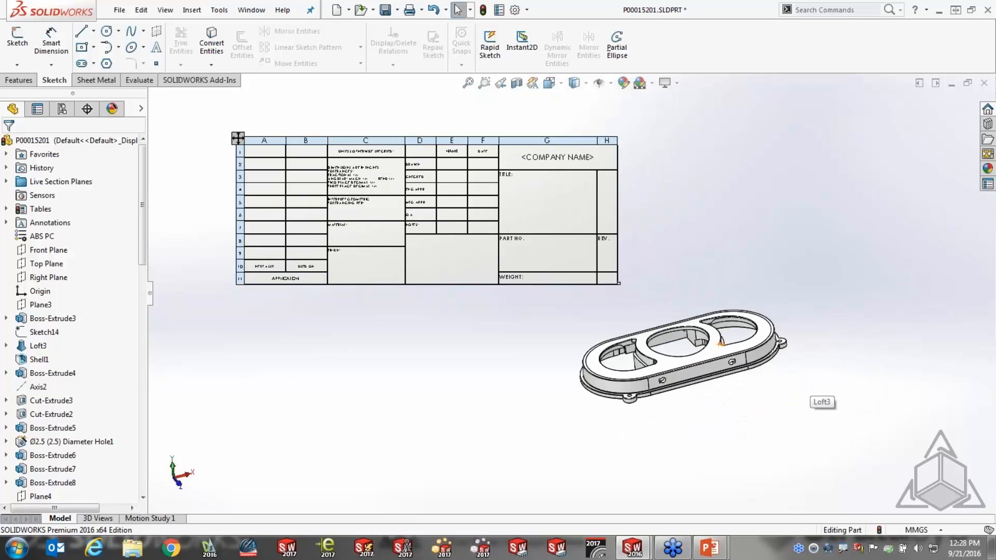
click(235, 137)
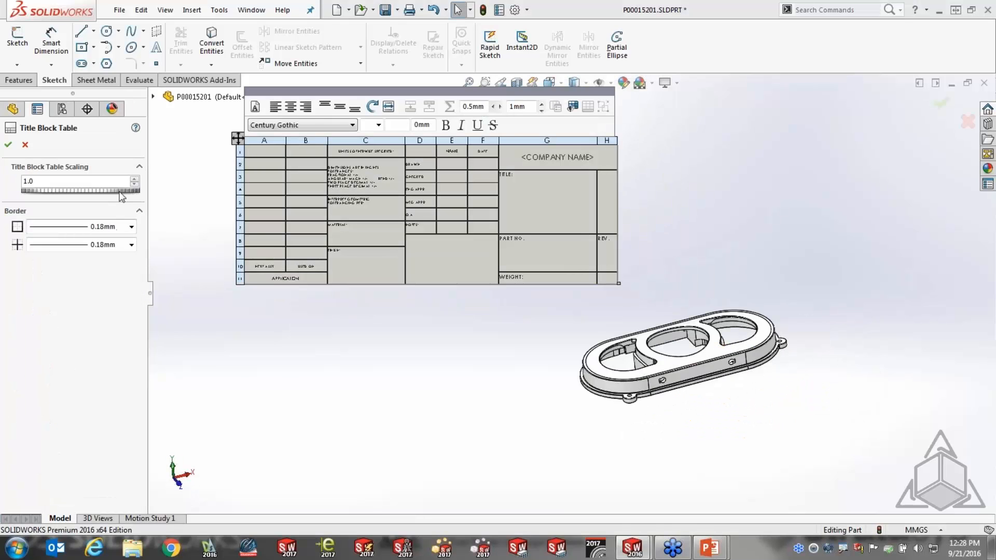
click(134, 184)
click(135, 184)
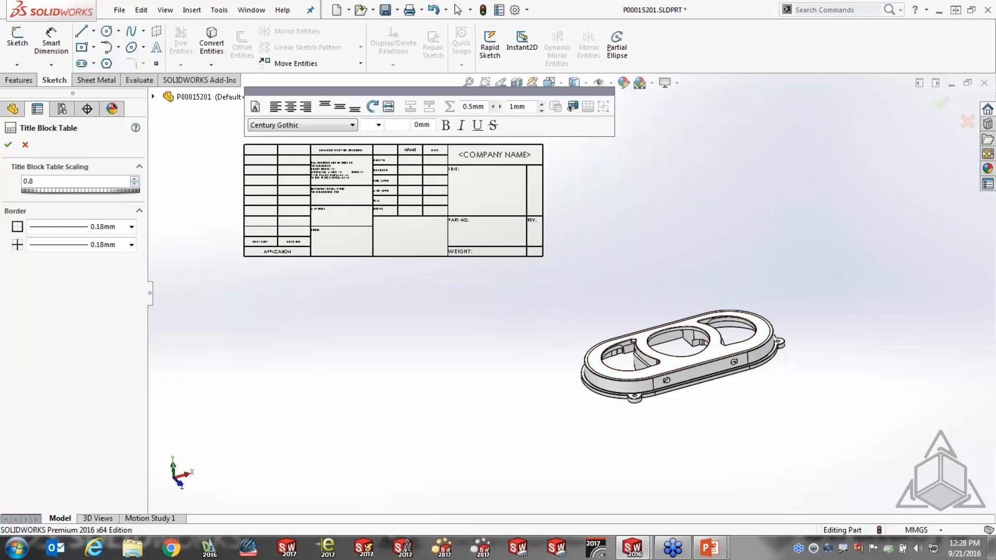
mouse_move(699, 351)
middle_down()
mouse_move(680, 357)
mouse_move(704, 354)
middle_up()
drag(243, 135, 528, 136)
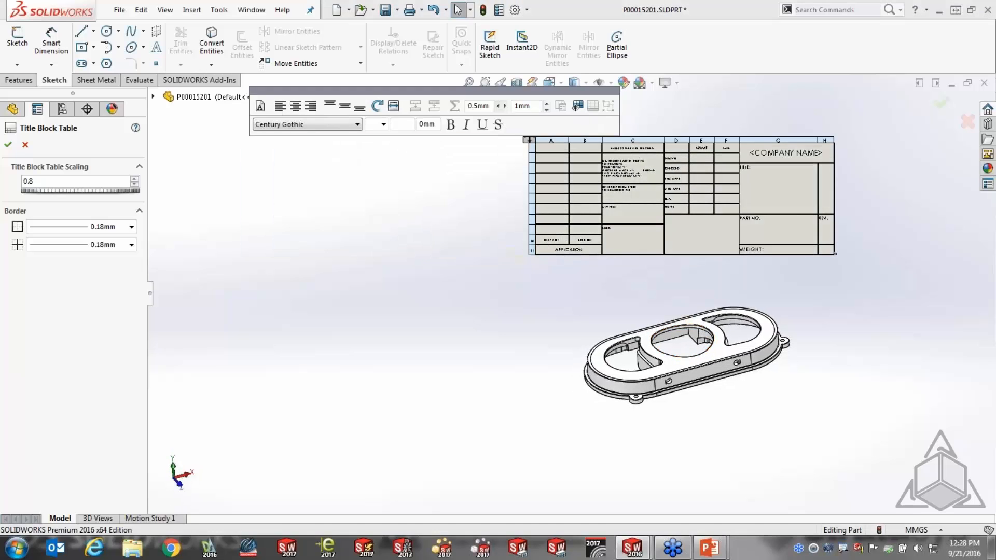
click(846, 294)
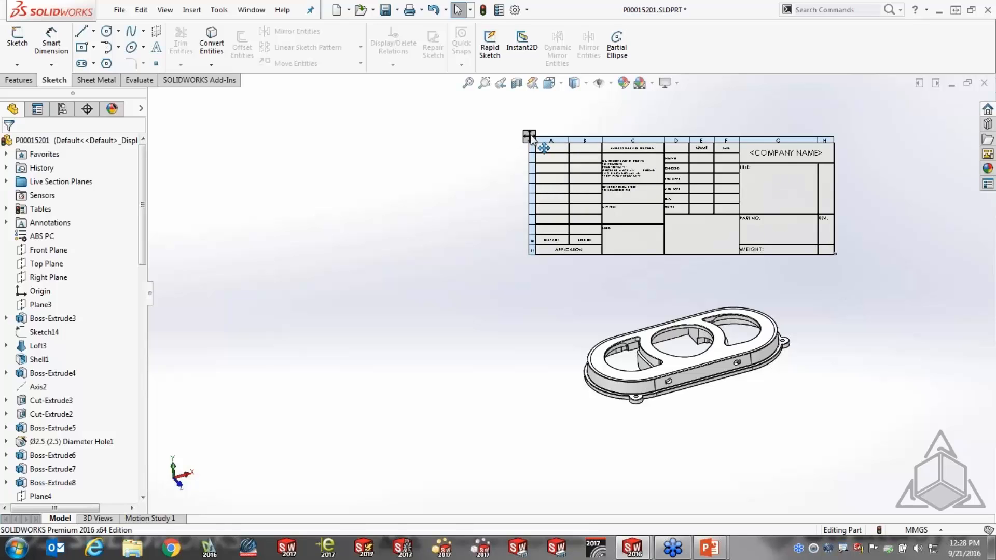
- Examine the file formats available for saving the title block table, without saving it
right_click(530, 138)
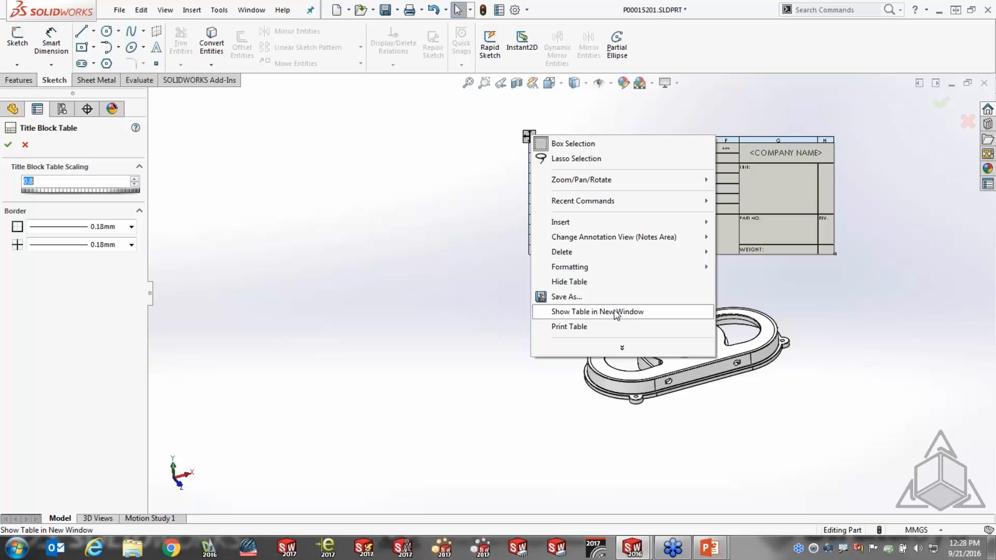
click(576, 297)
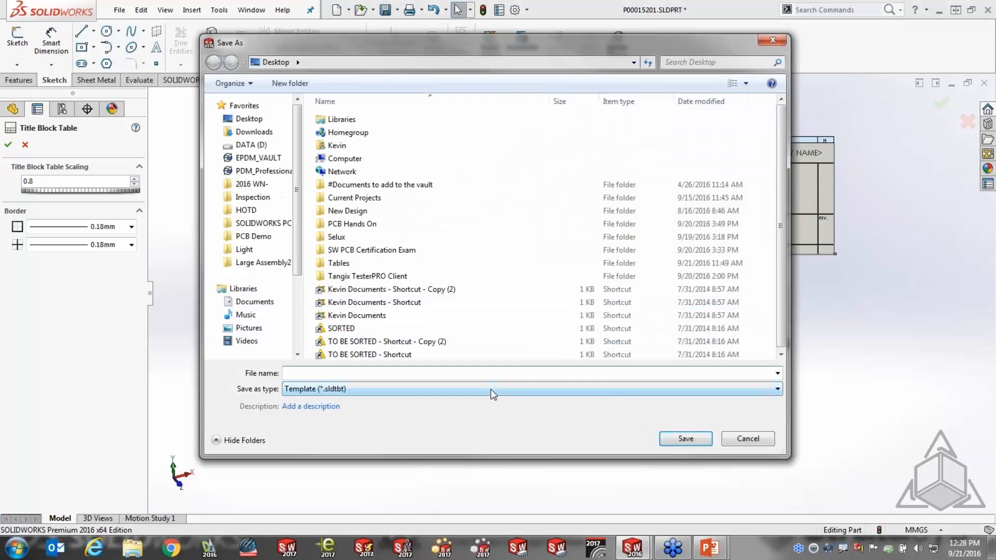
click(490, 389)
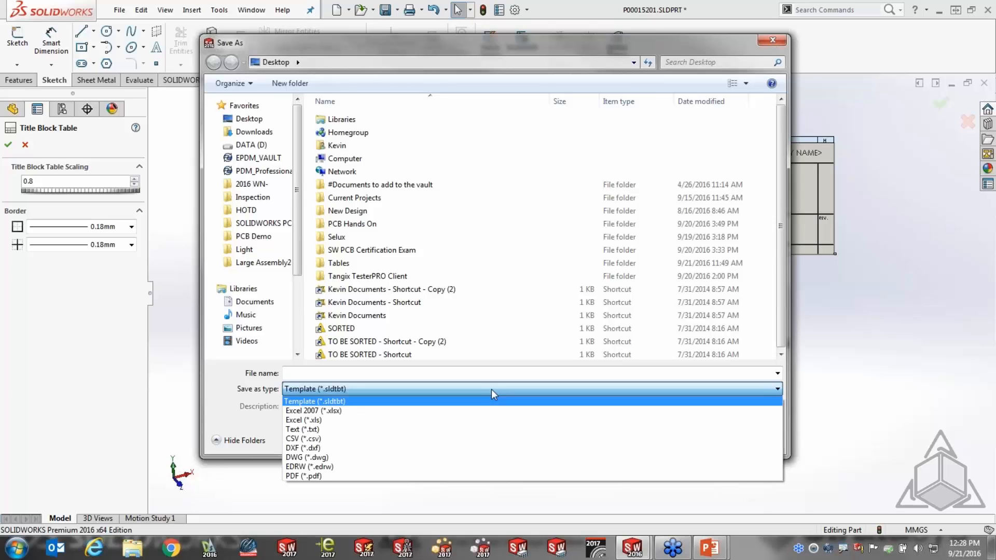
click(777, 44)
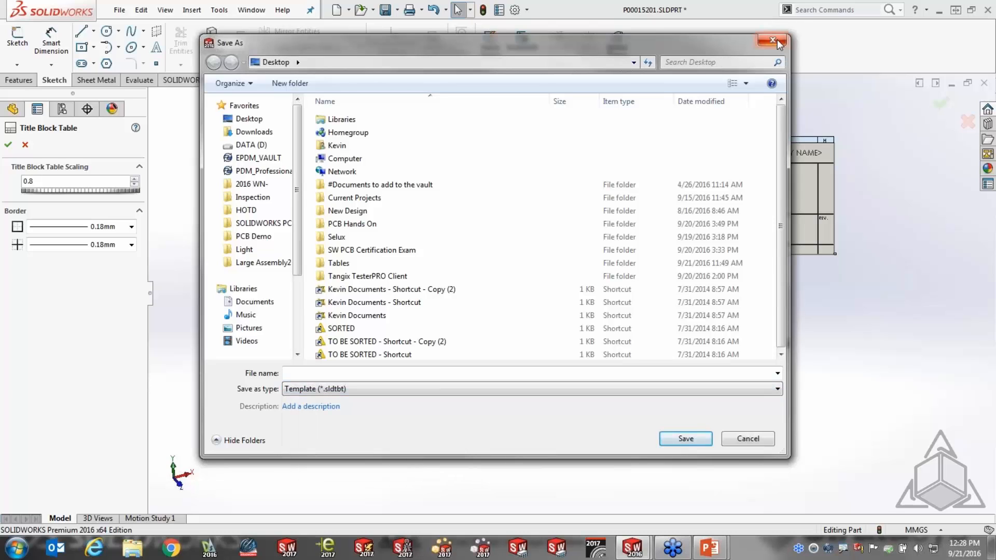
click(777, 42)
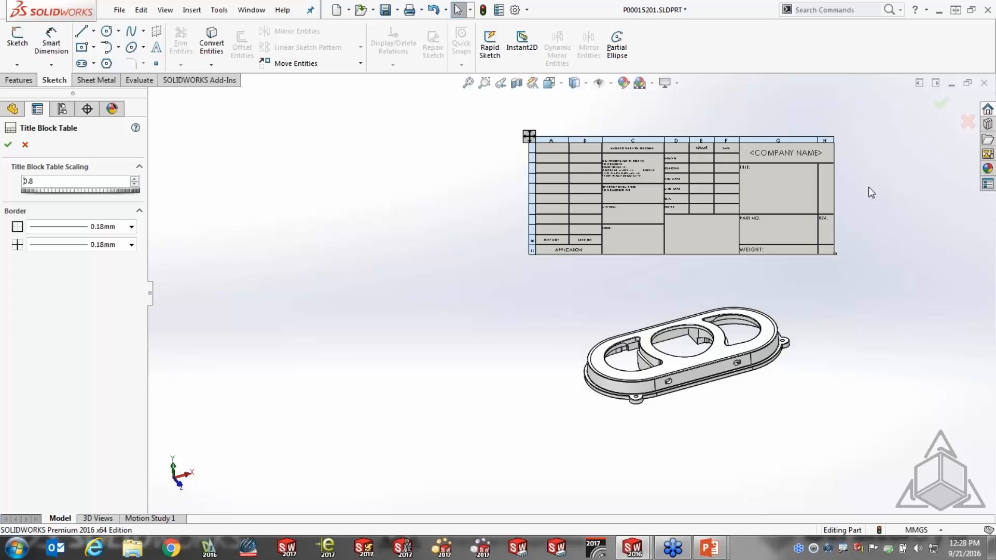
- Publish the part to eDrawings, skip the product registration, inspect the model with its title block table and close the viewer
scroll(869, 187, down, 1)
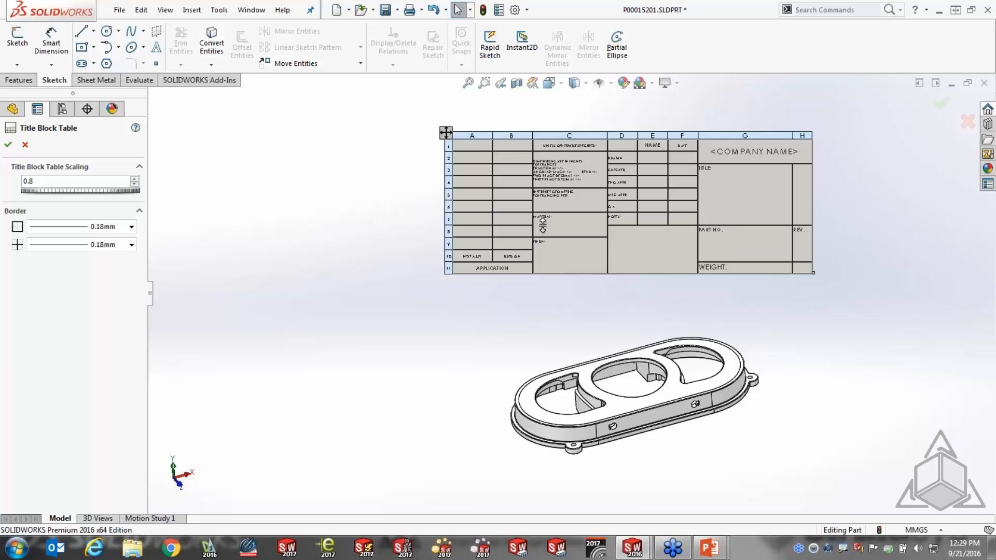
click(119, 10)
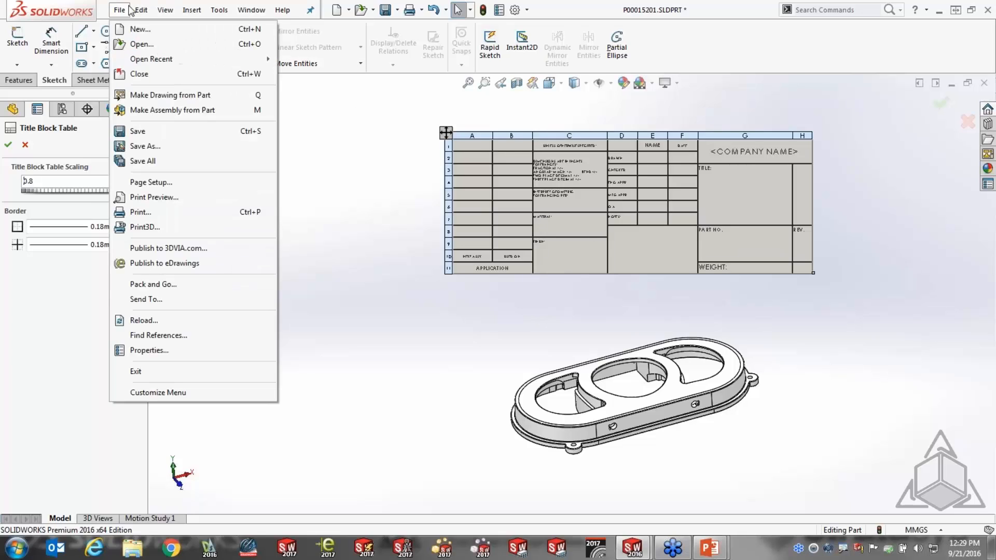
click(153, 264)
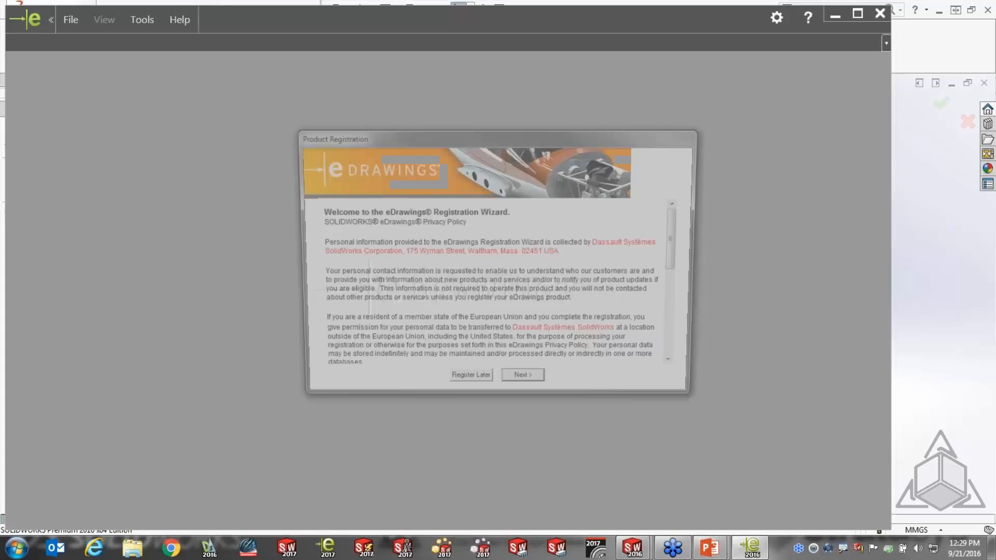
click(469, 386)
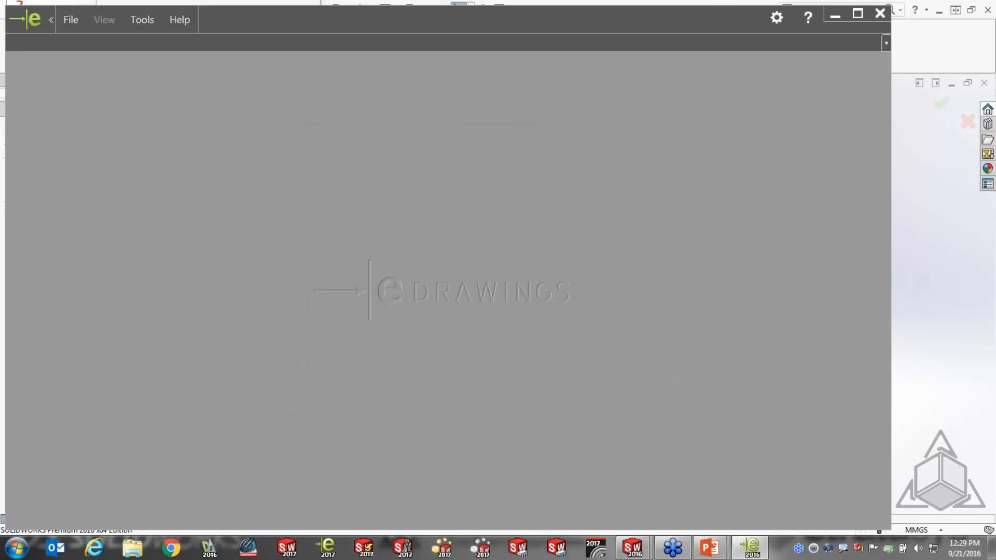
scroll(468, 160, down, 2)
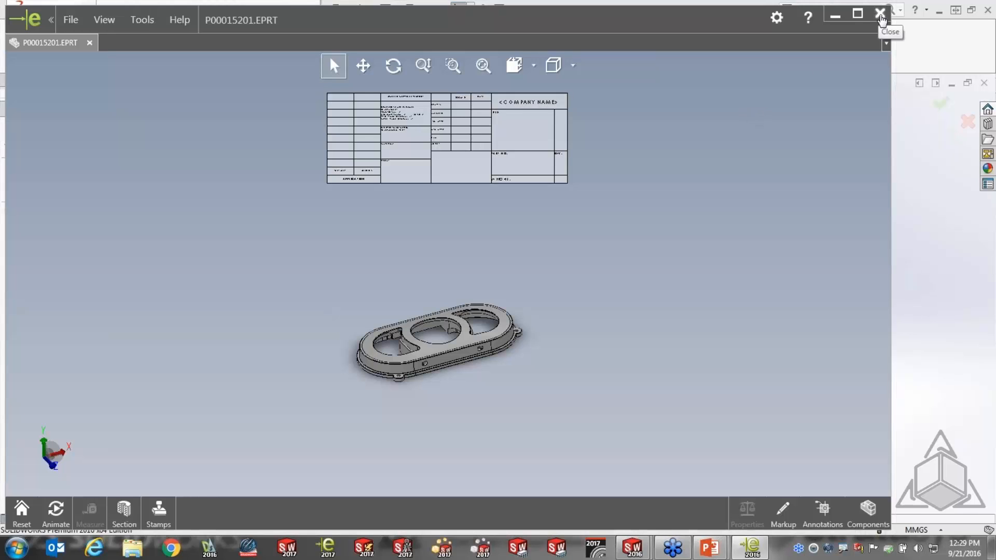
click(880, 15)
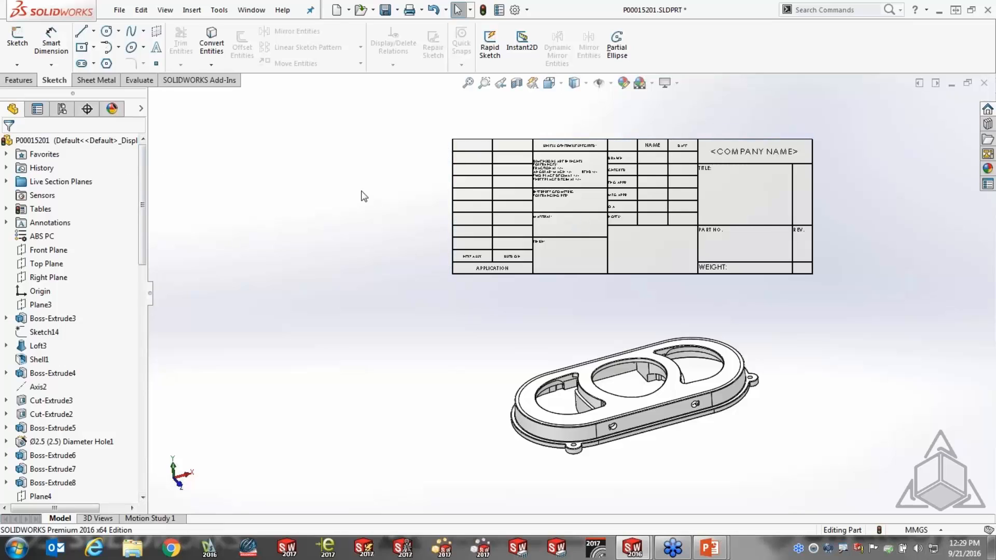
- Insert a general table with 3 columns and 4 rows in the Notes Area and place it left of the part, below the title block table
click(192, 10)
mouse_move(212, 440)
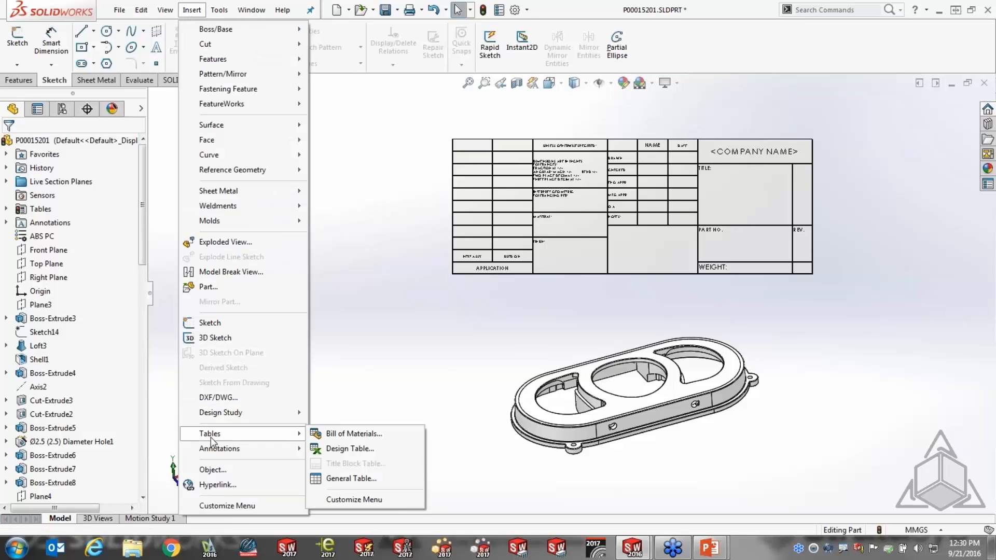
click(349, 482)
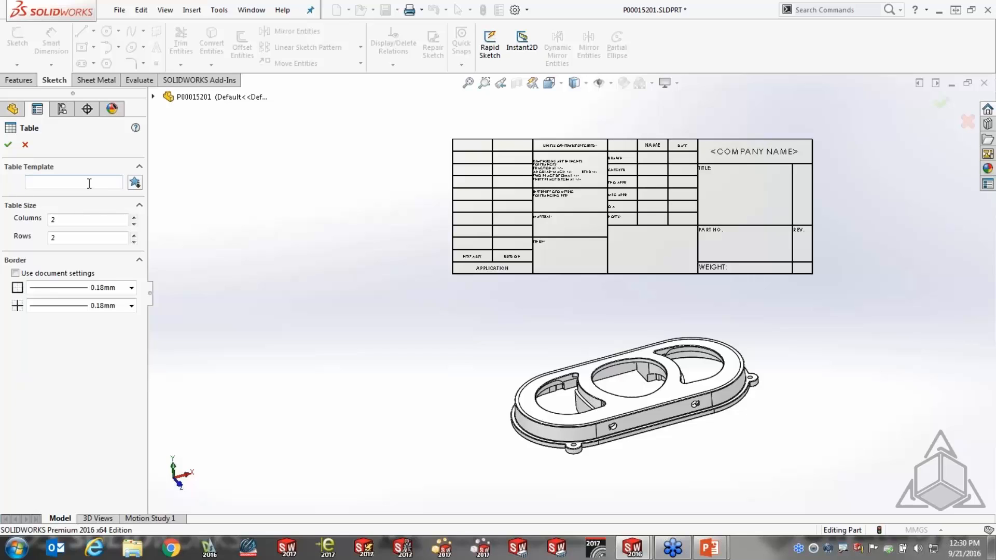
click(133, 234)
click(133, 234)
click(7, 145)
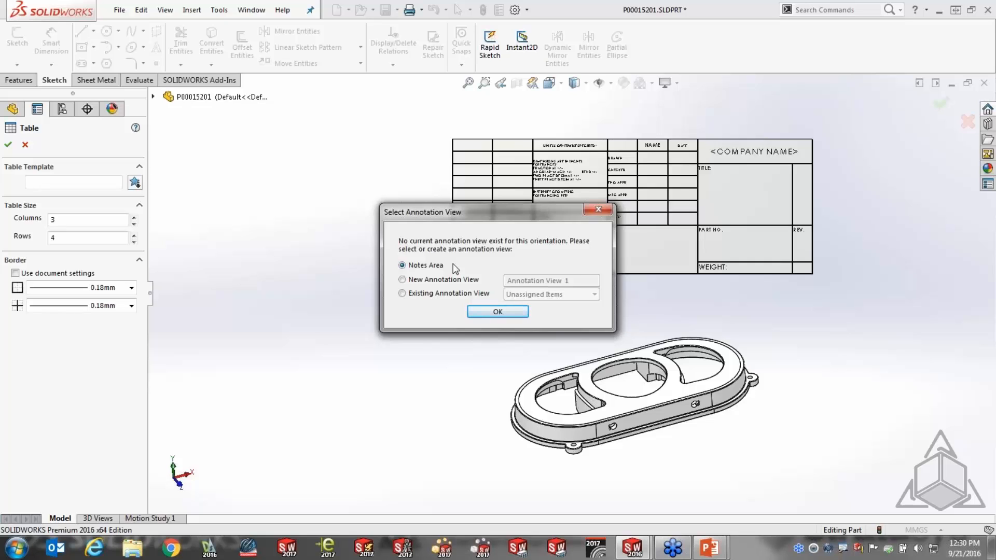
click(481, 314)
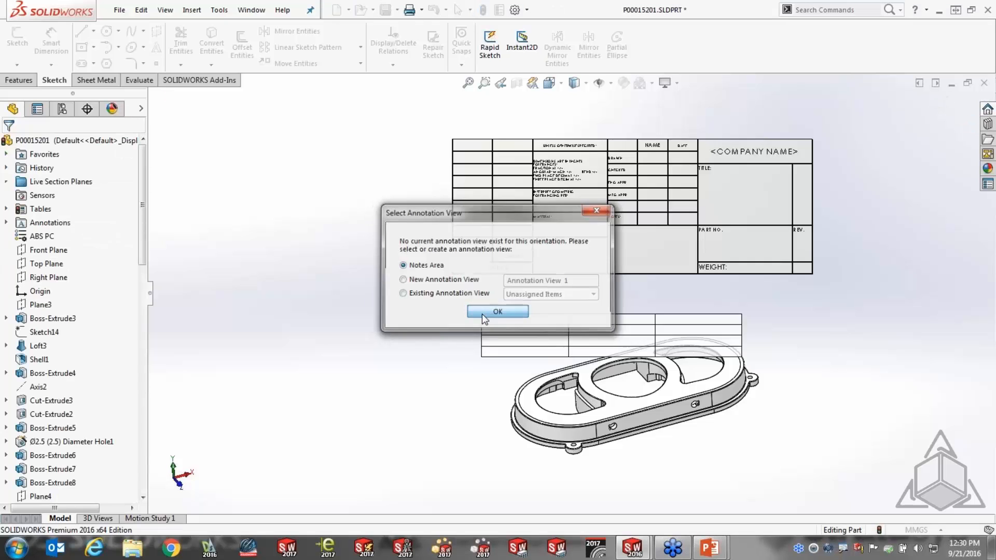
click(223, 311)
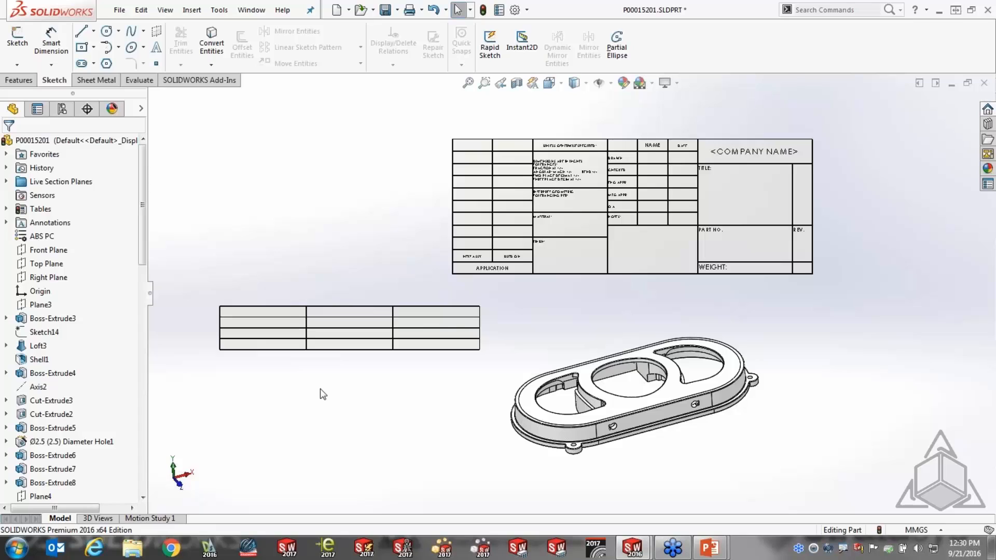
- Open the first cell of the general table for text editing, leave it empty, and list the part's tables in the feature tree
double_click(270, 313)
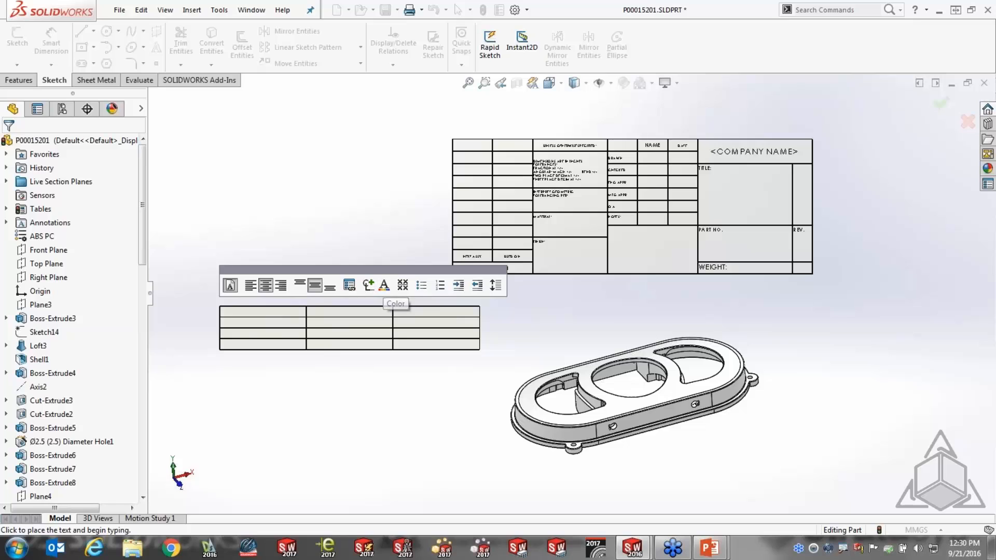
click(254, 221)
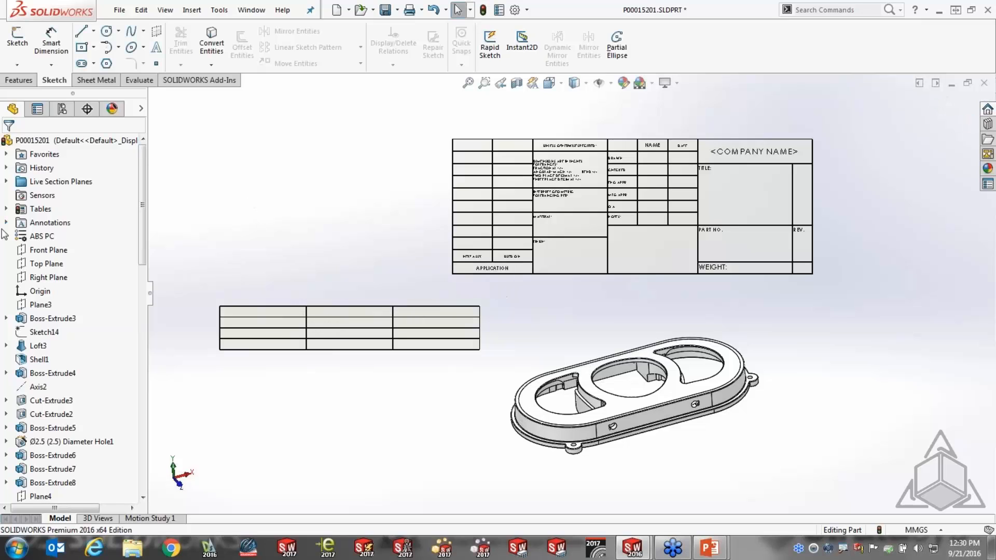
click(6, 209)
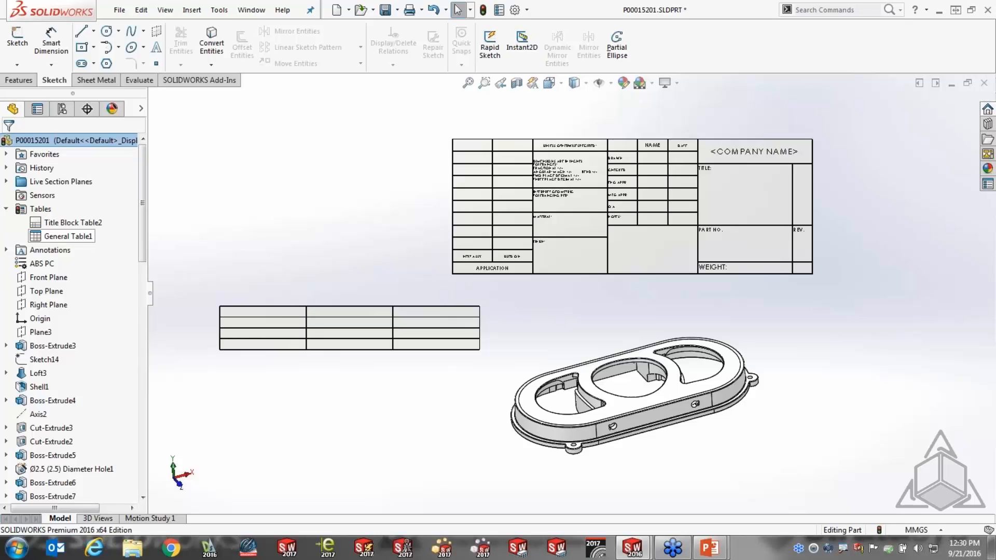
- Examine the file formats available for saving the general table, without saving it
right_click(210, 298)
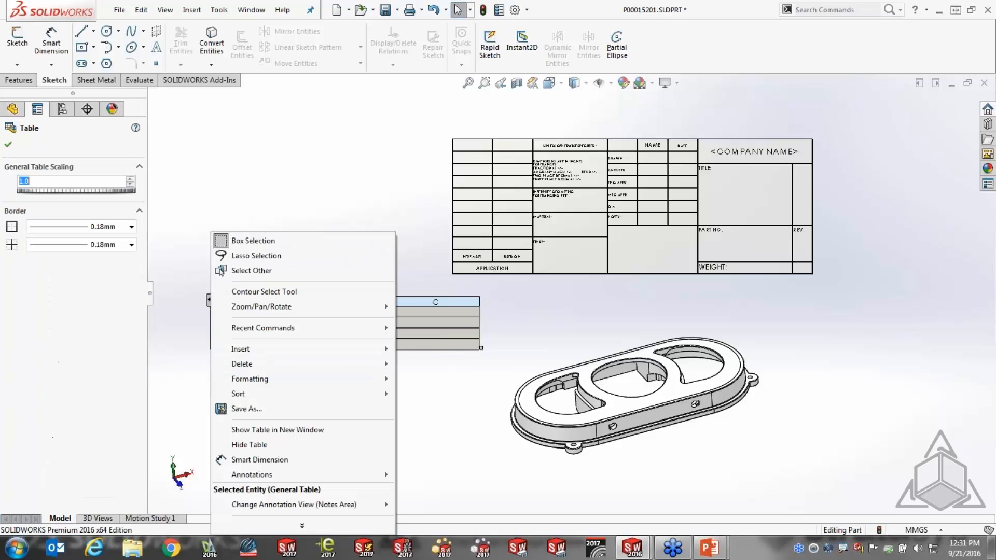
click(255, 409)
click(370, 394)
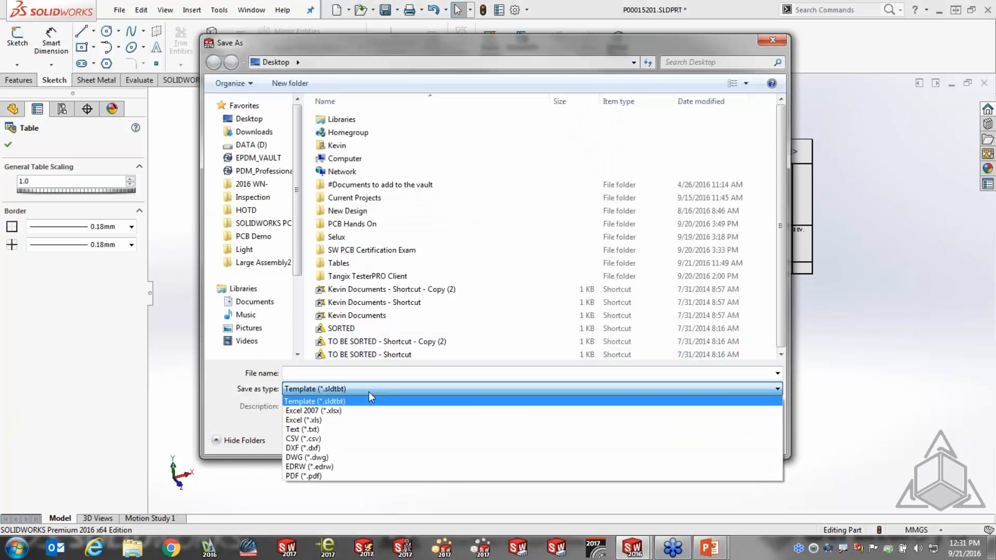
click(773, 41)
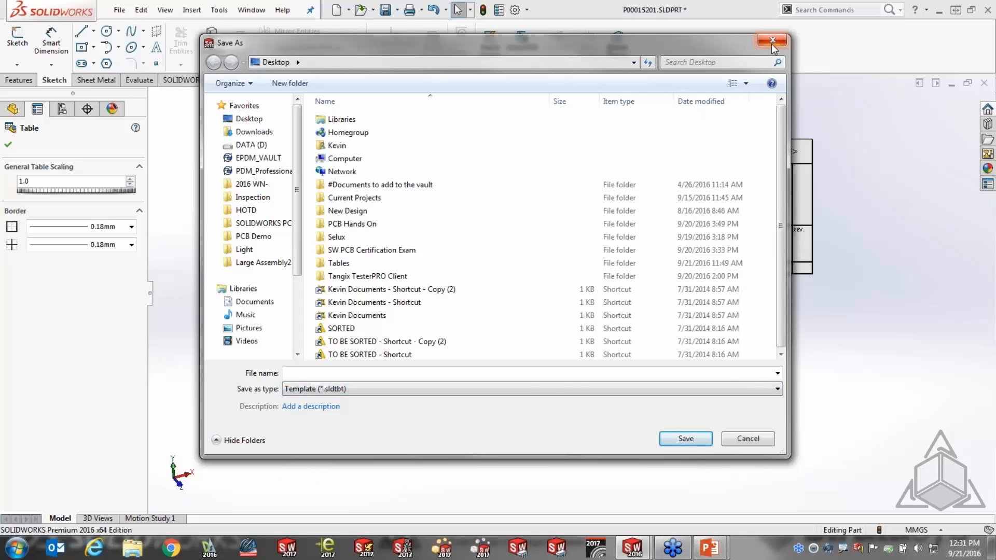
click(773, 40)
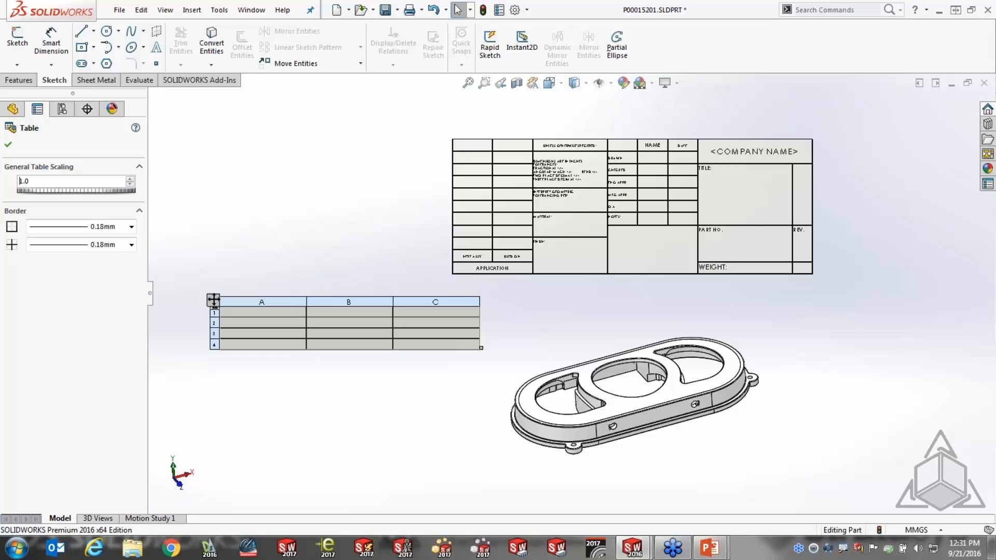
- Merge rows 1 and 2 of column C and rows 2 to 4 of column B in the general table
click(416, 310)
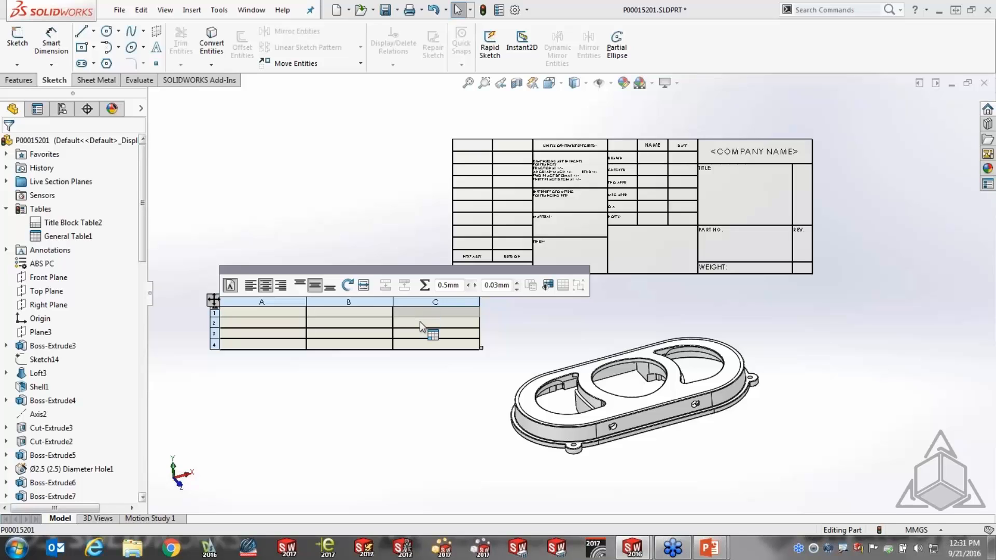
shift+click(419, 321)
click(386, 286)
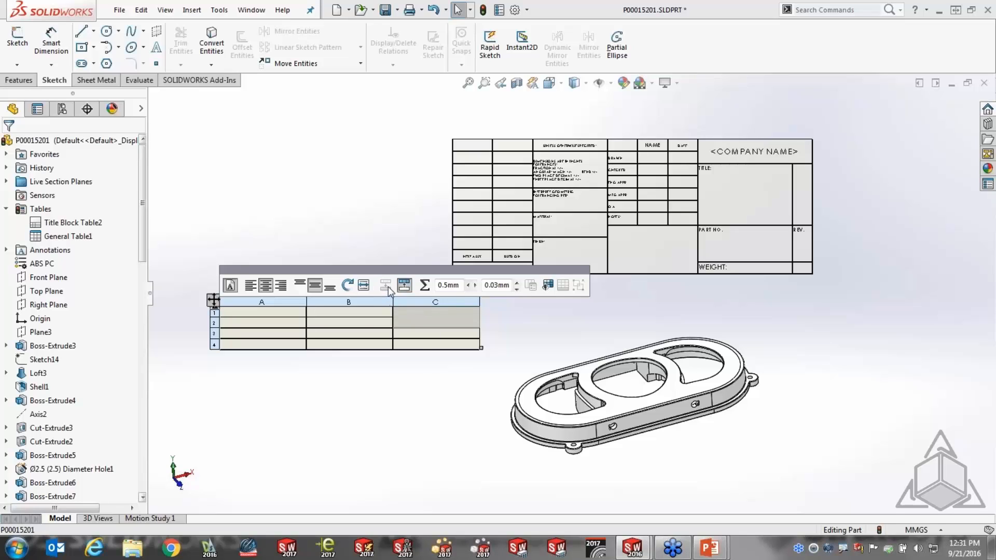
drag(341, 322, 342, 348)
click(385, 285)
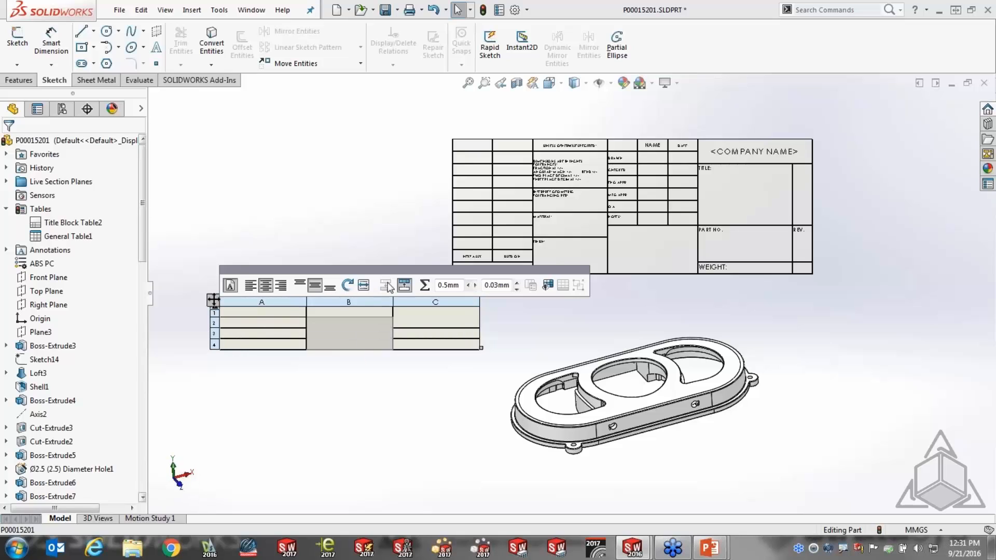
click(400, 384)
click(415, 337)
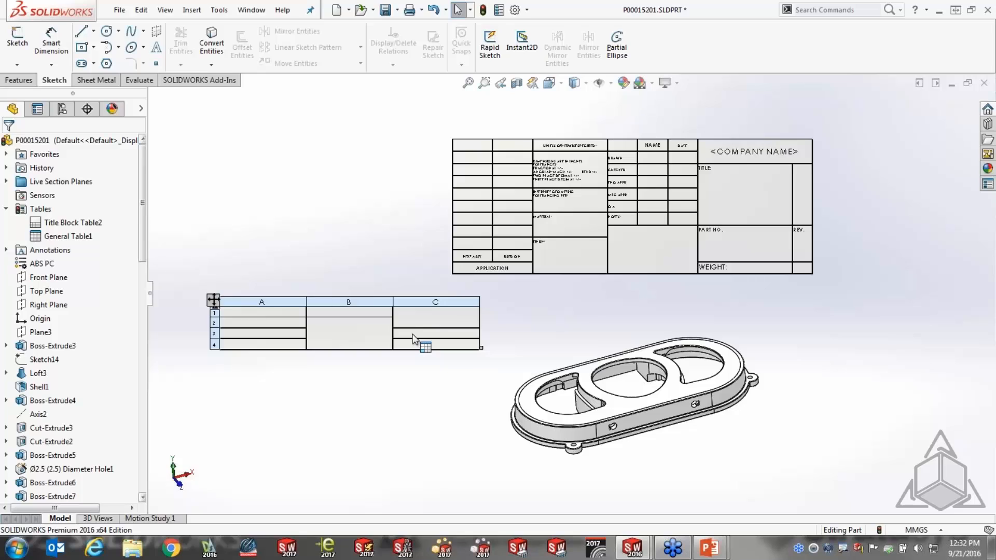
- Copy the whole general table and create a new drawing from the Drawing template with a B (ANSI) Landscape sheet
click(213, 299)
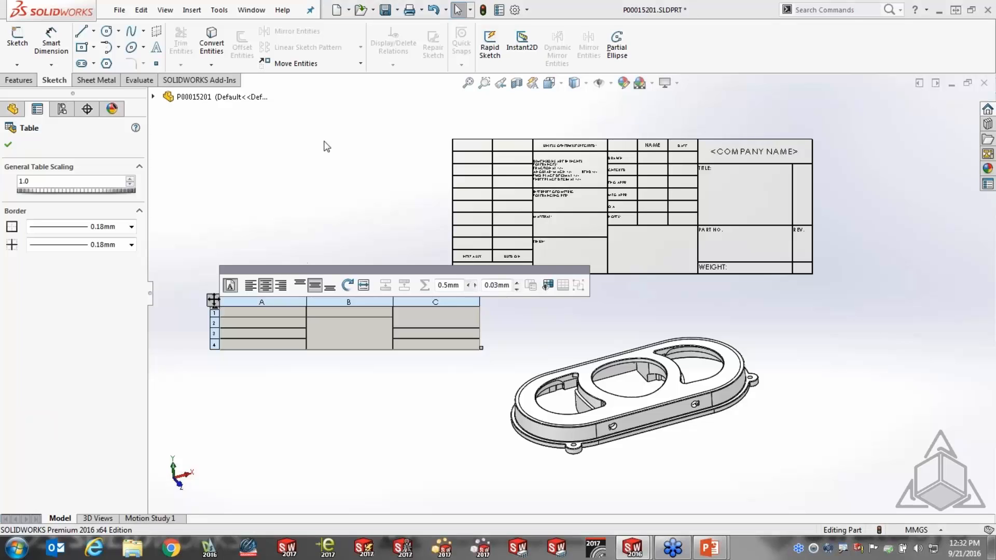
click(251, 10)
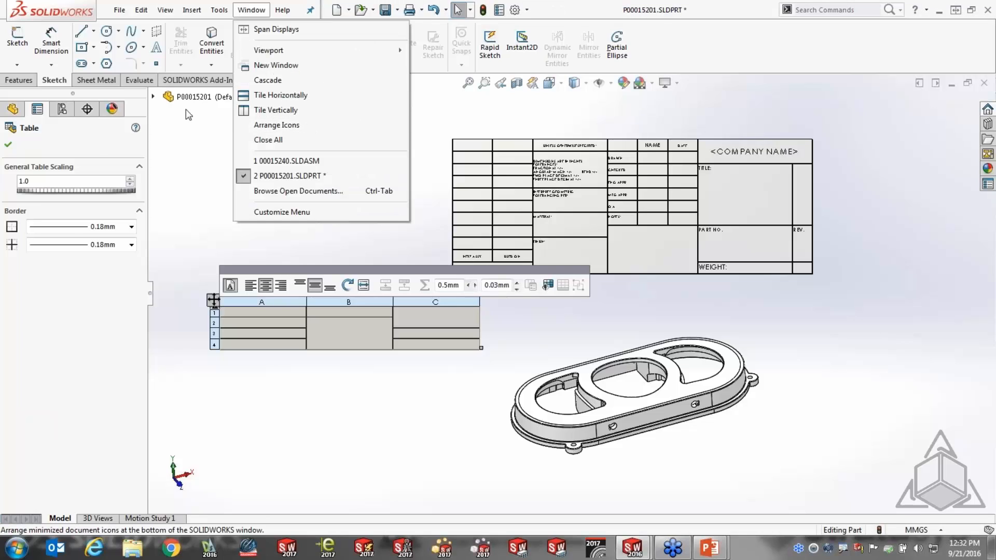
click(172, 151)
click(127, 9)
click(133, 31)
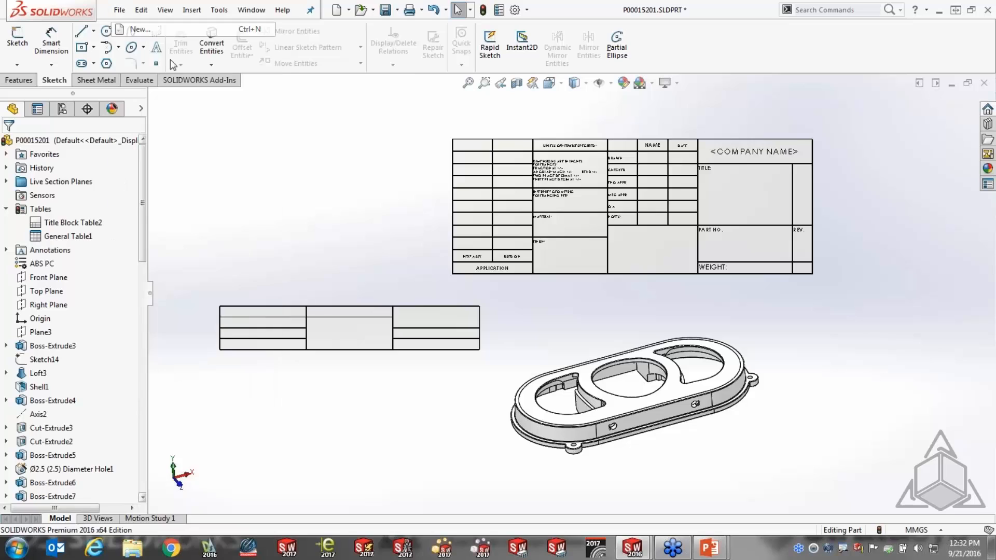
click(342, 176)
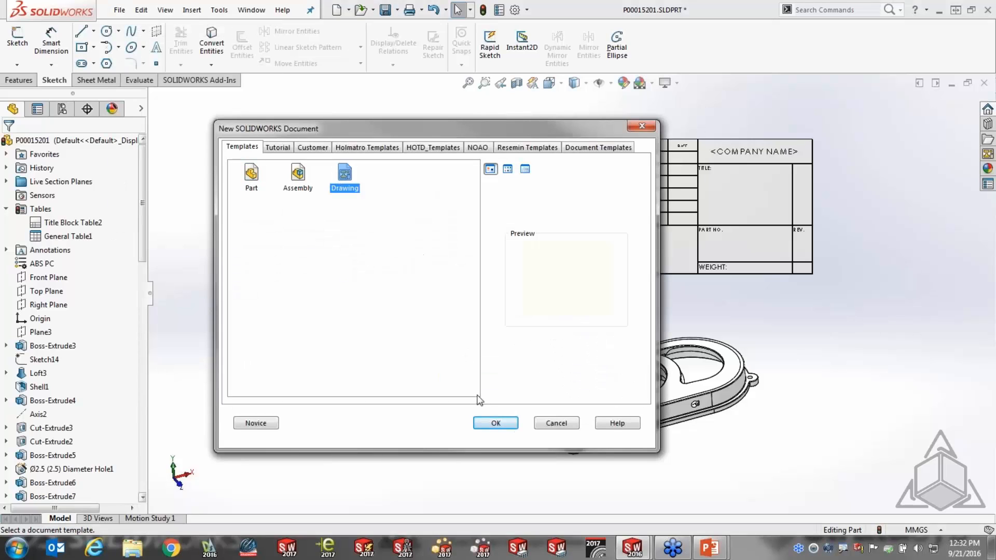
click(496, 422)
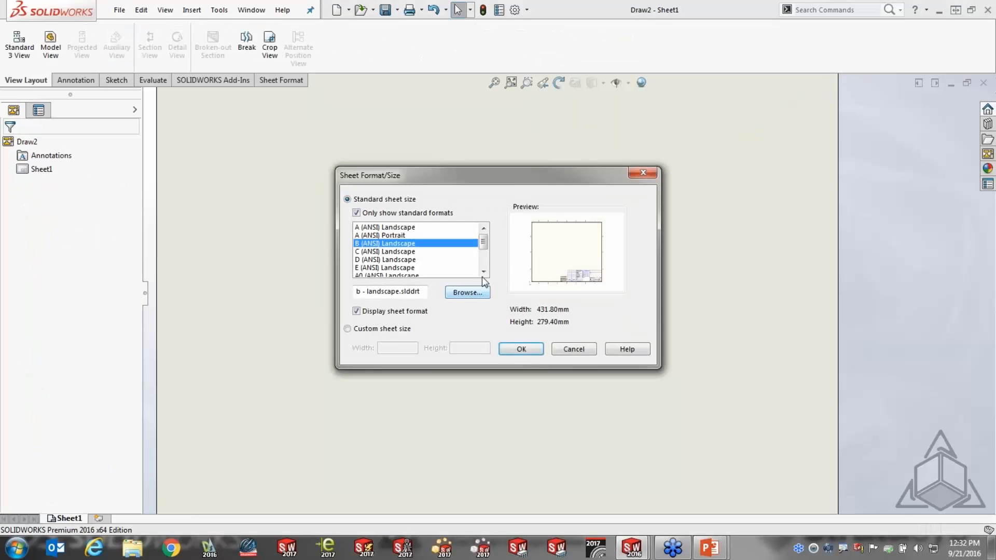
click(522, 348)
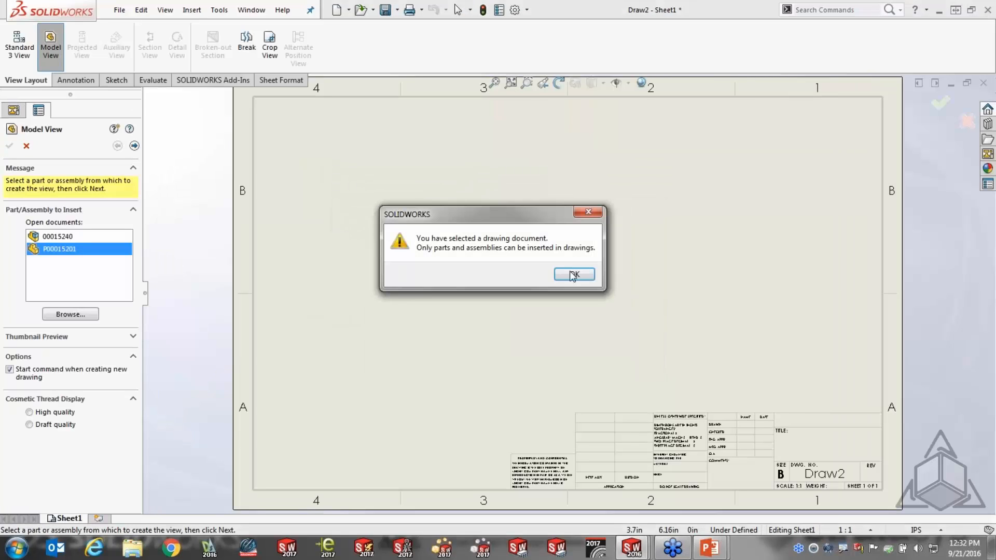
- Cancel the model view insertion and paste the general table into the upper middle of the drawing sheet
click(570, 272)
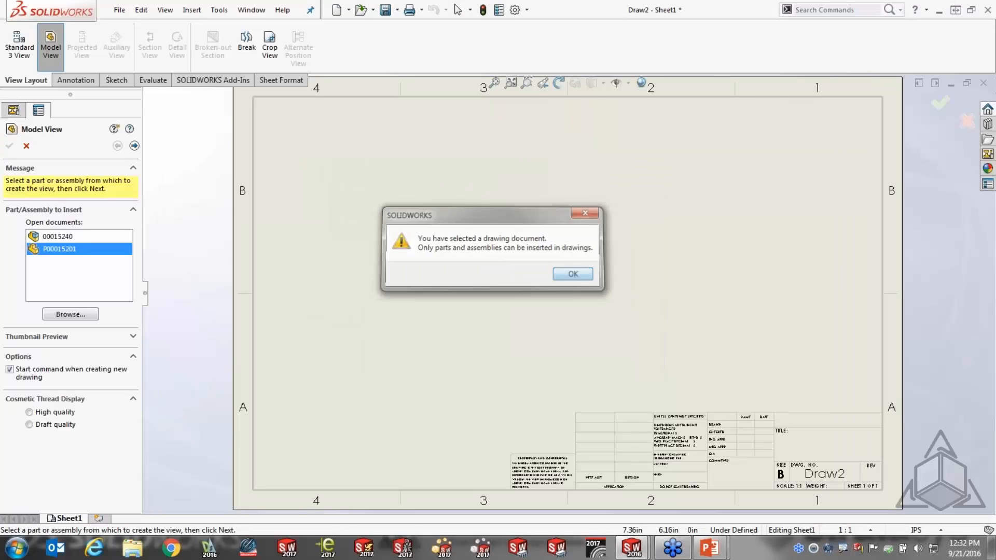
click(26, 146)
click(487, 213)
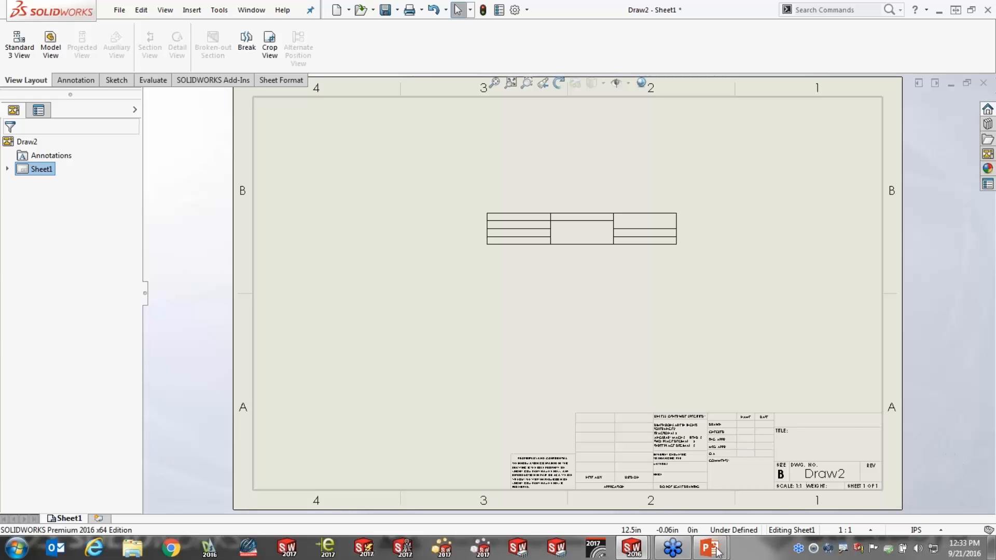
- Switch to the PowerPoint slide show and advance from the Agenda slide to the Topic Ideas slide
mouse_move(716, 549)
click(737, 488)
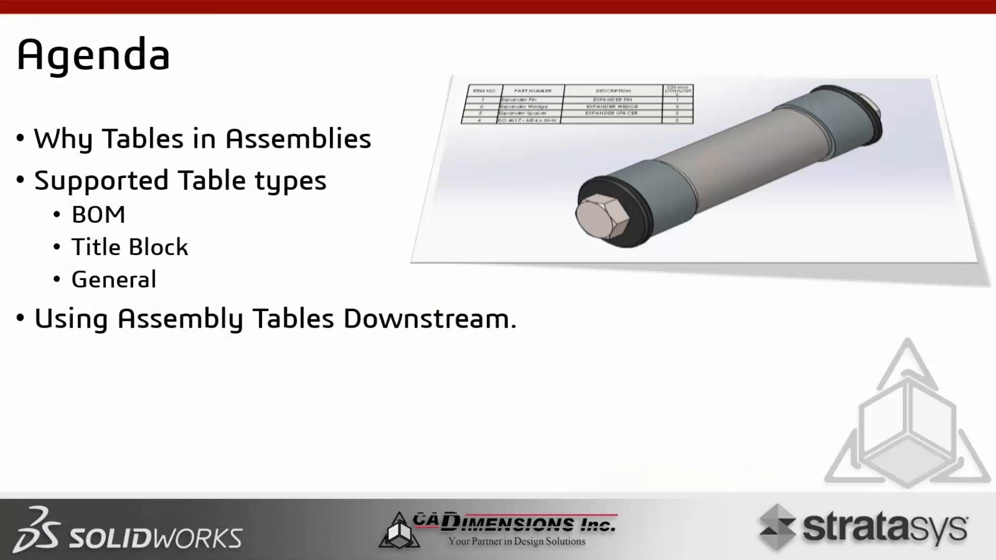
key(Right)
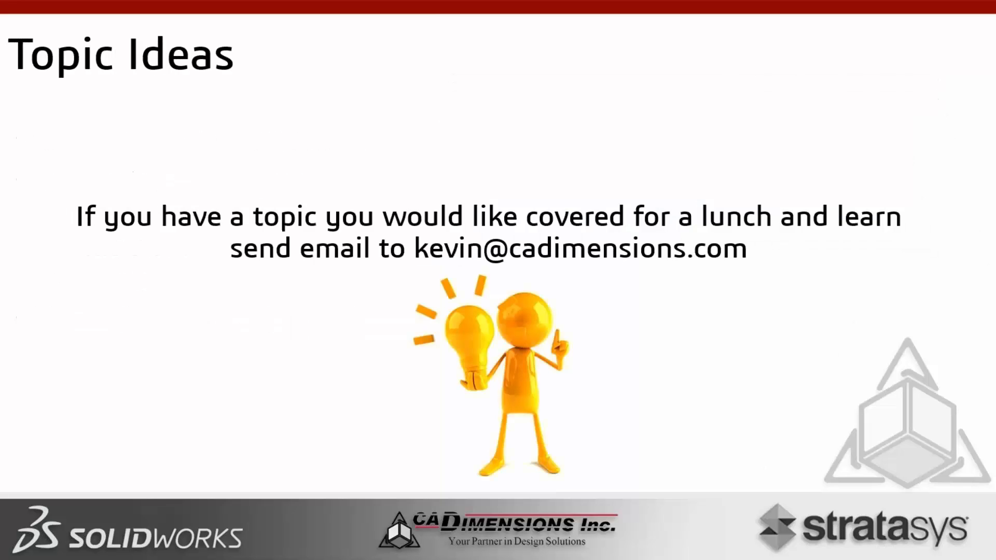